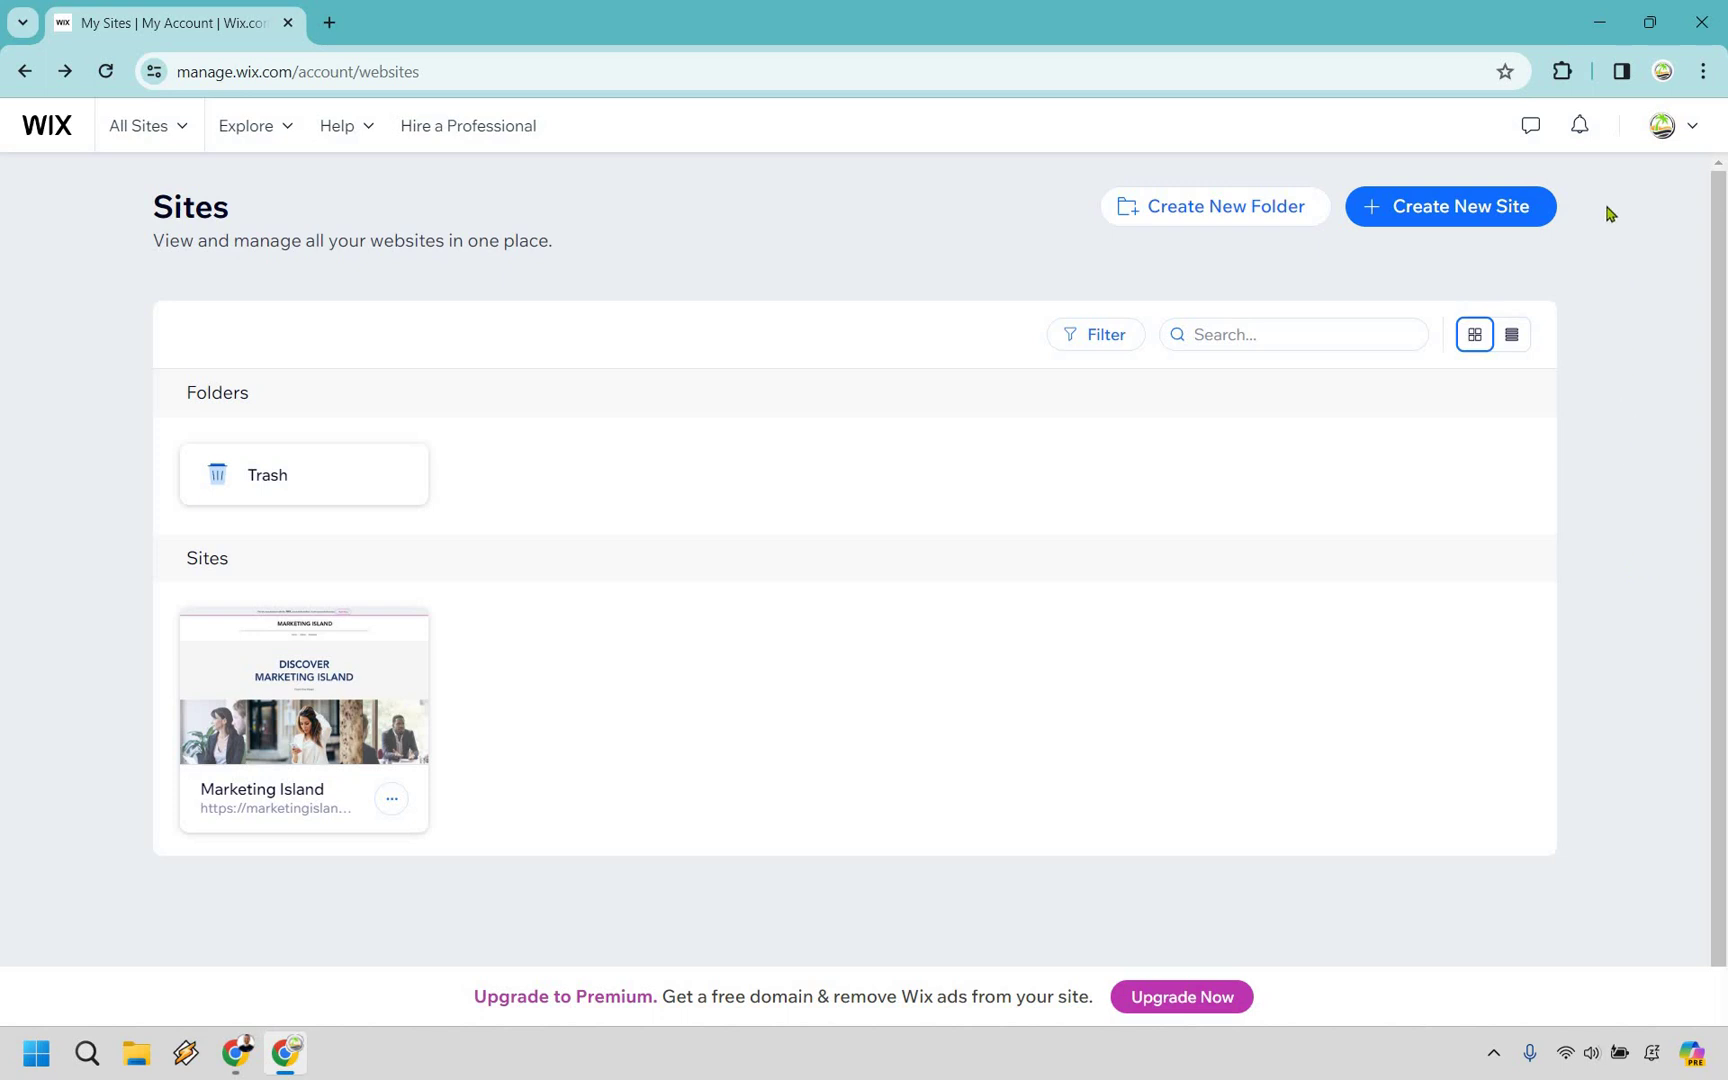
- Click Create New Site on the Sites page to reach the AI setup page
{"action": "left_click", "coordinate": [1490, 213]}
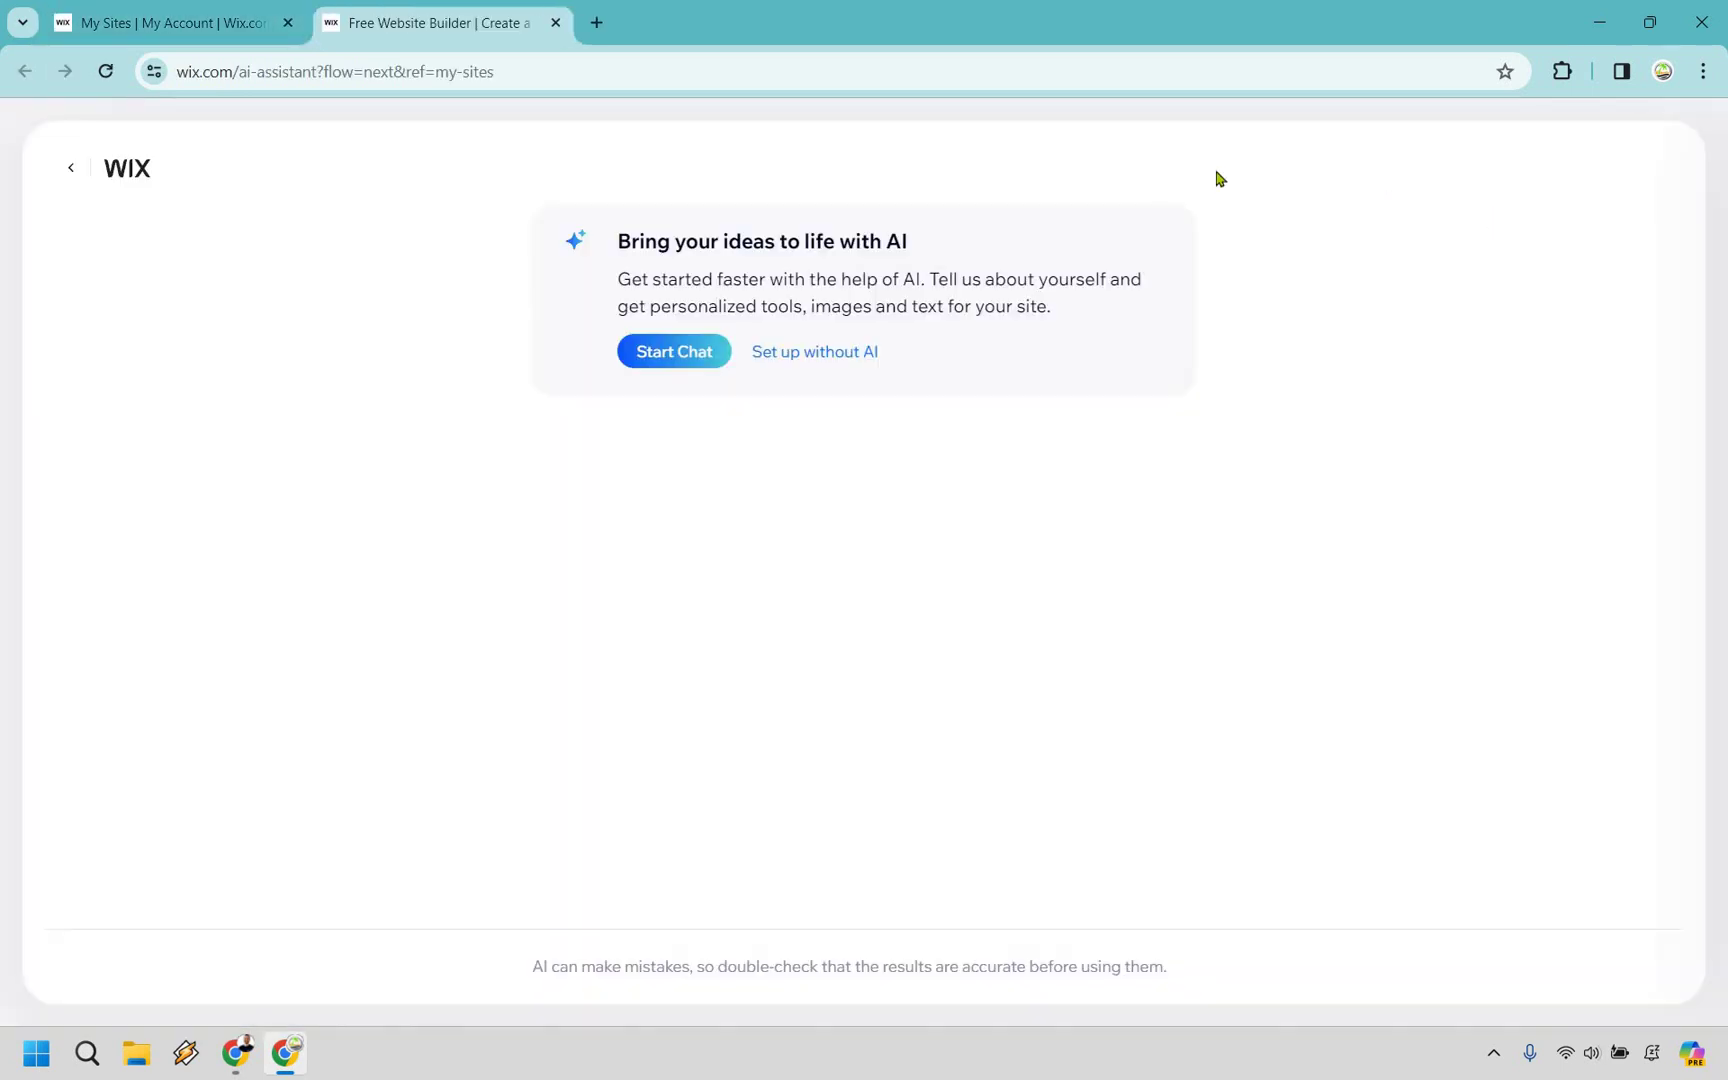
- Start the setup chat and enter 'Marketing Island' as the site name
{"action": "left_click", "coordinate": [690, 352]}
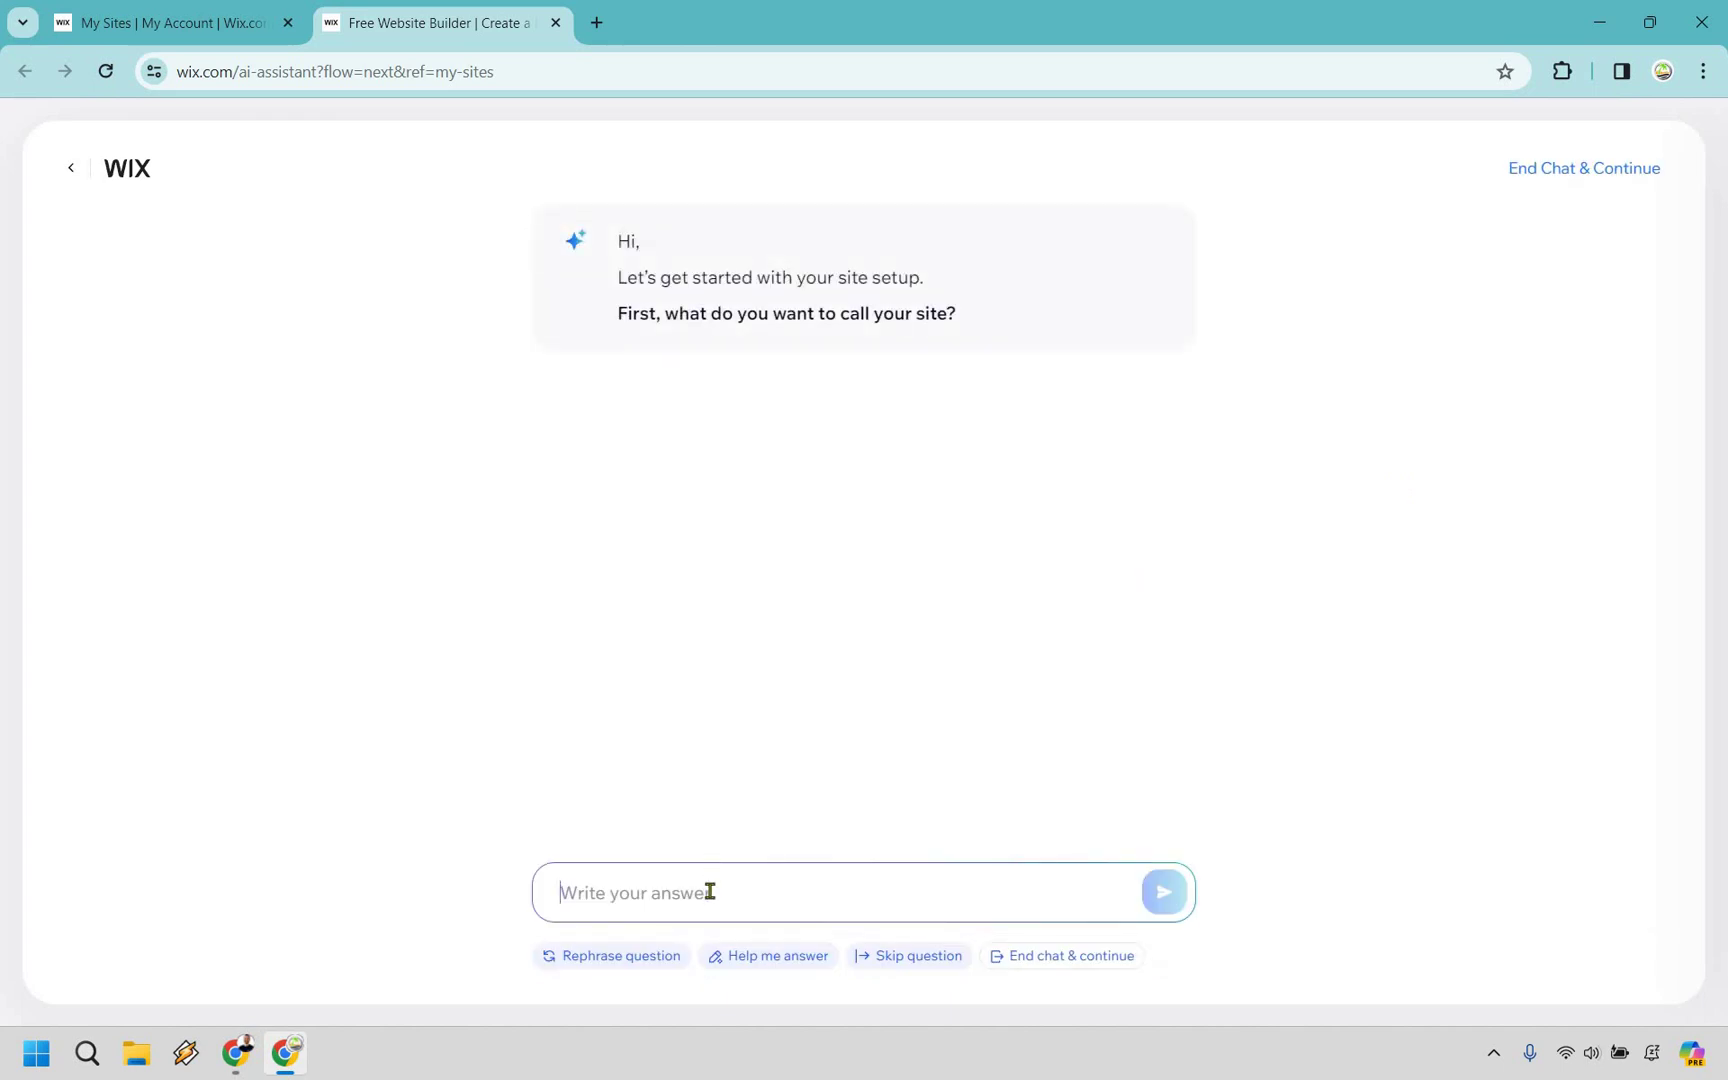
{"action": "type", "text": "Marketing ISland"}
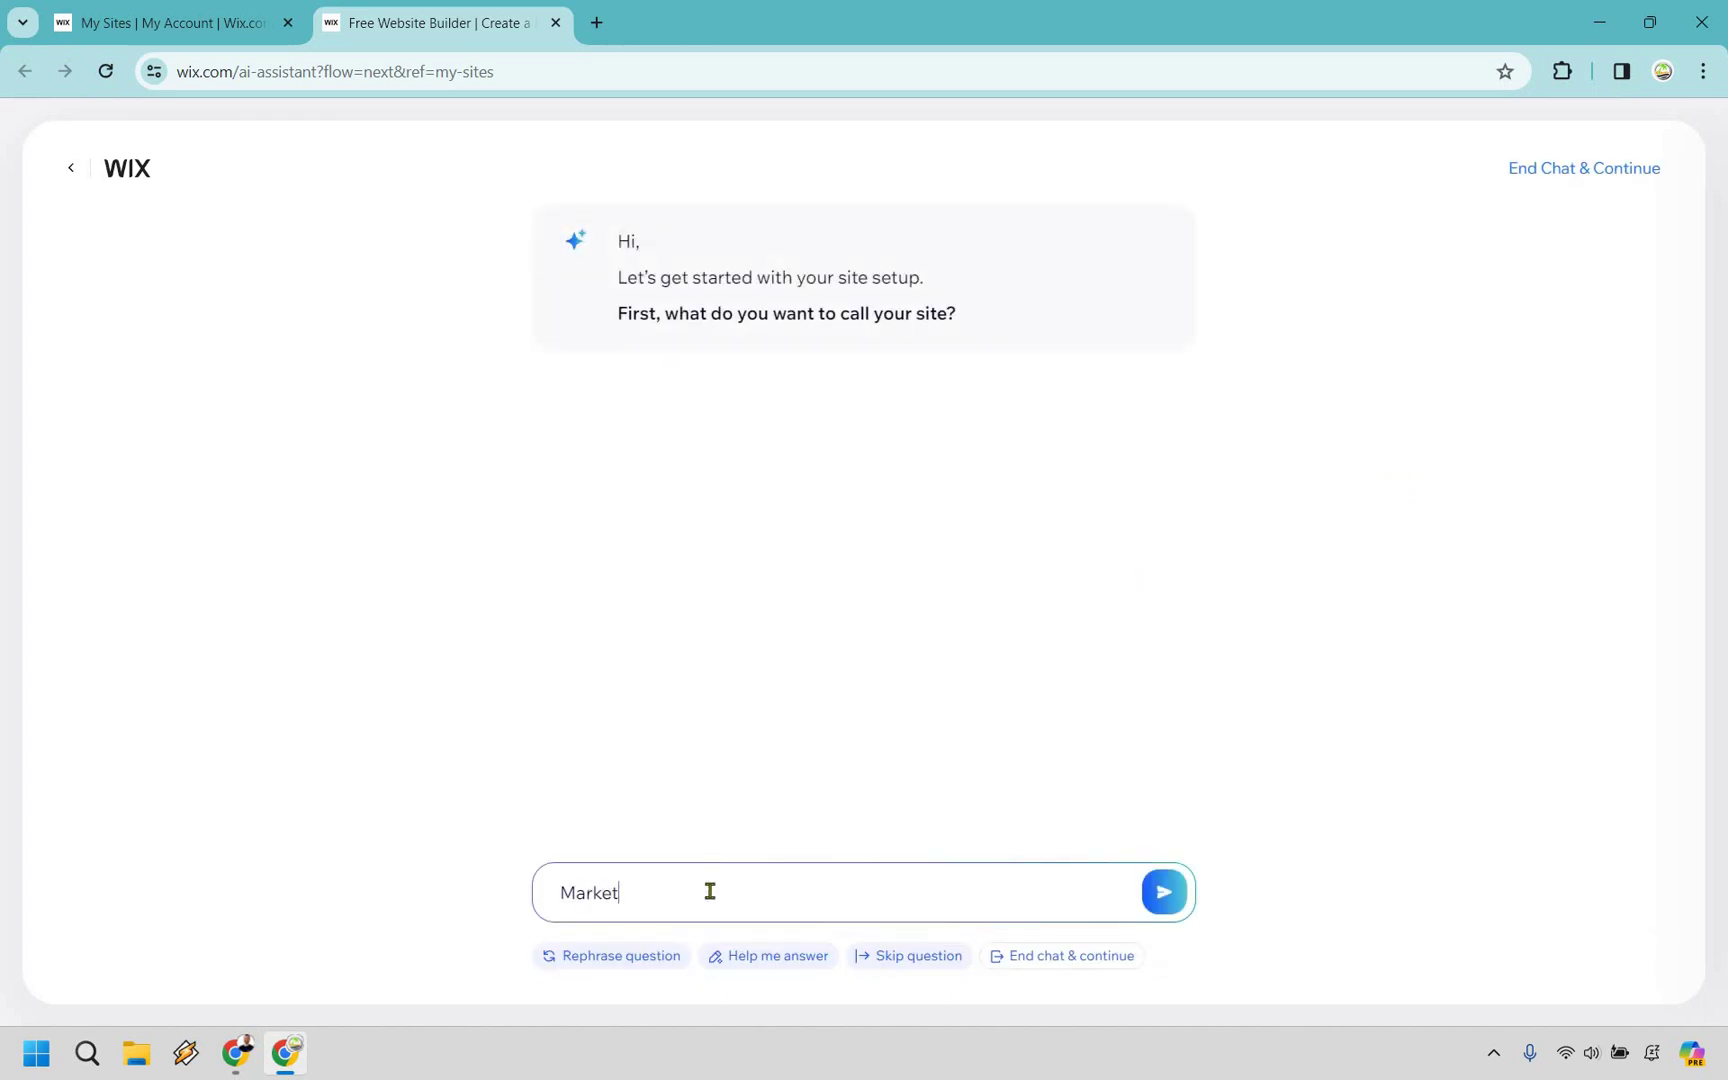
{"action": "key", "text": "BackSpace"}
{"action": "key", "text": "BackSpace"}
{"action": "key", "text": "BackSpace"}
{"action": "key", "text": "BackSpace"}
{"action": "key", "text": "BackSpace"}
{"action": "type", "text": "sland"}
{"action": "key", "text": "Return"}
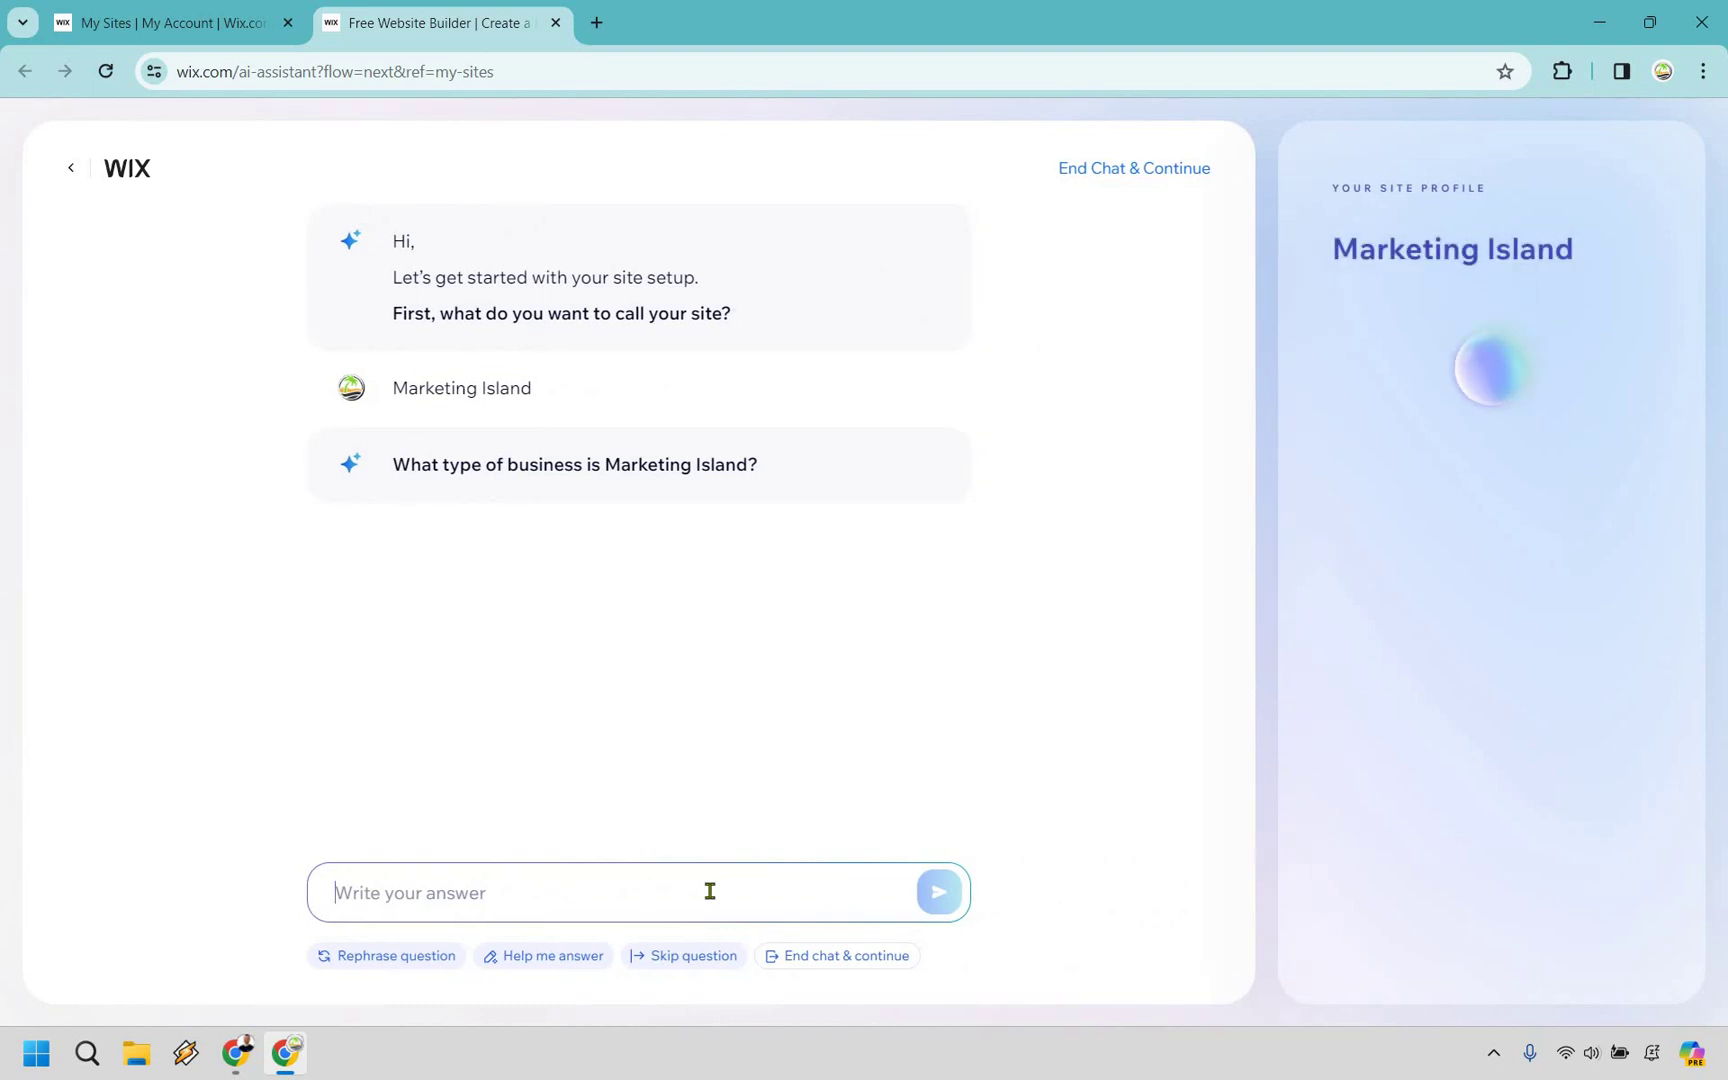
- Answer that it's an online software demo and review business based in the USA
{"action": "type", "text": "Marketing Island is an online software demo and review business."}
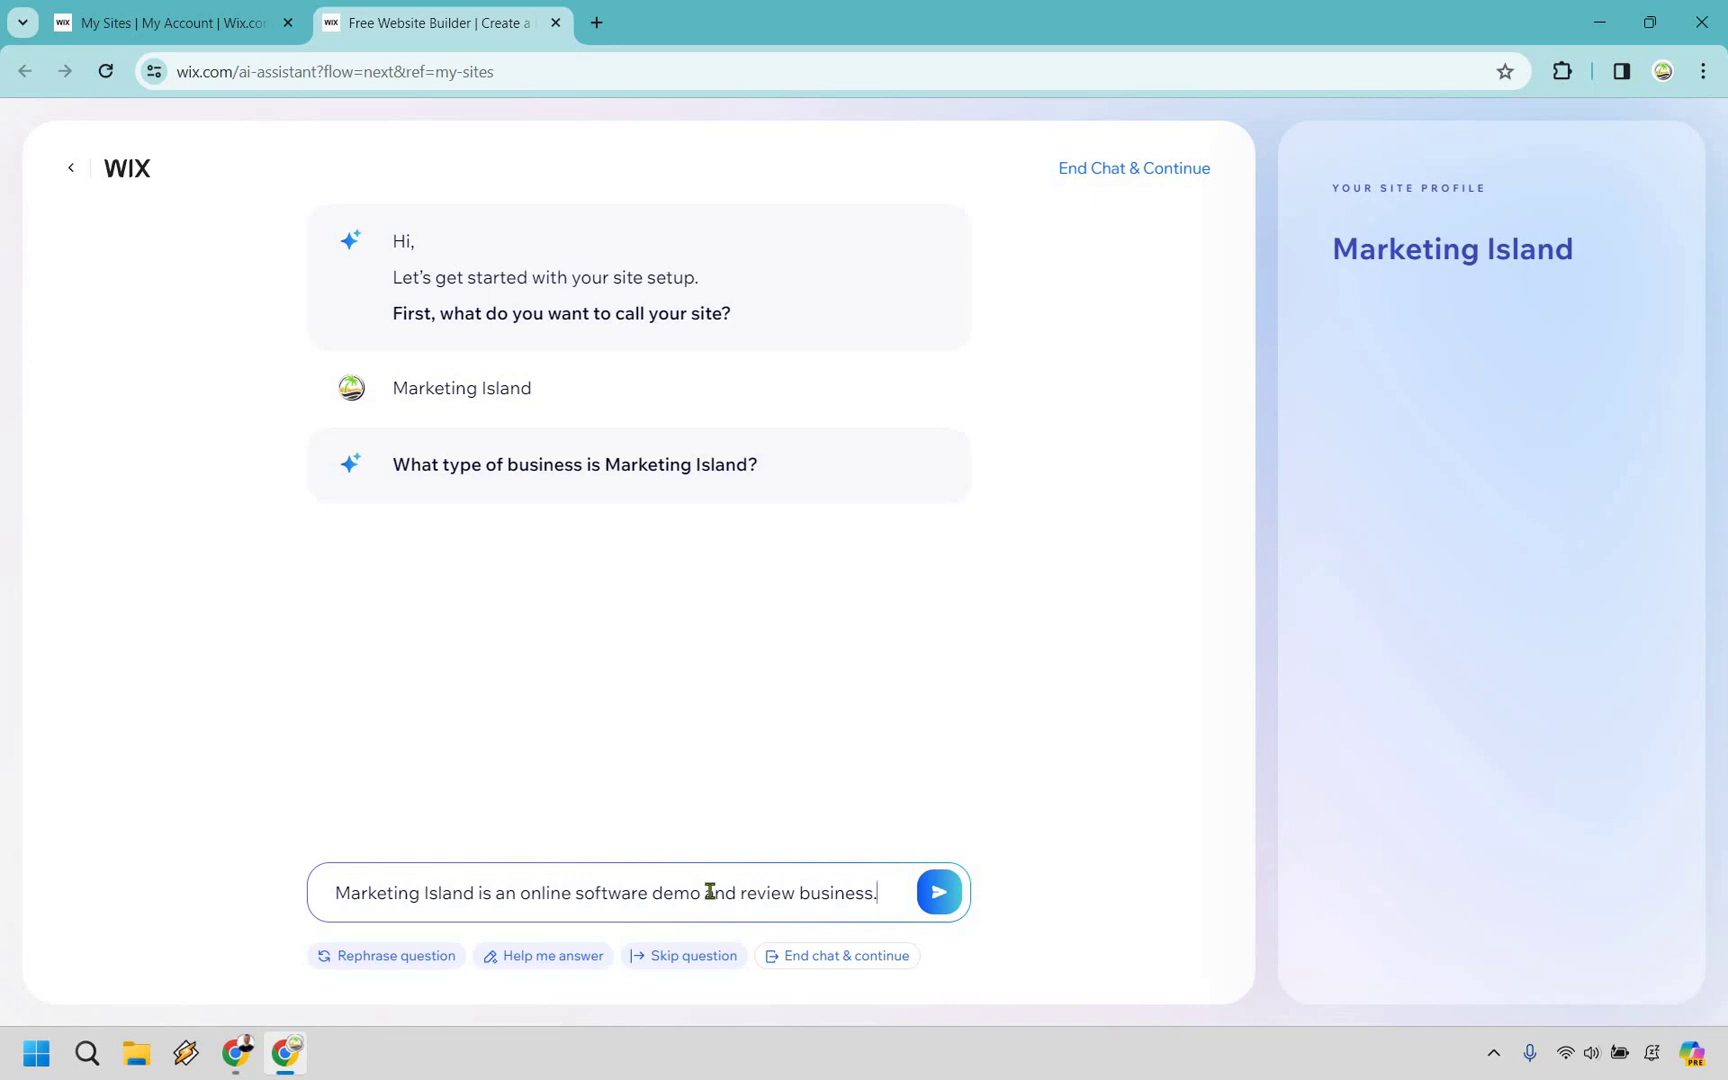
{"action": "left_click", "coordinate": [939, 892]}
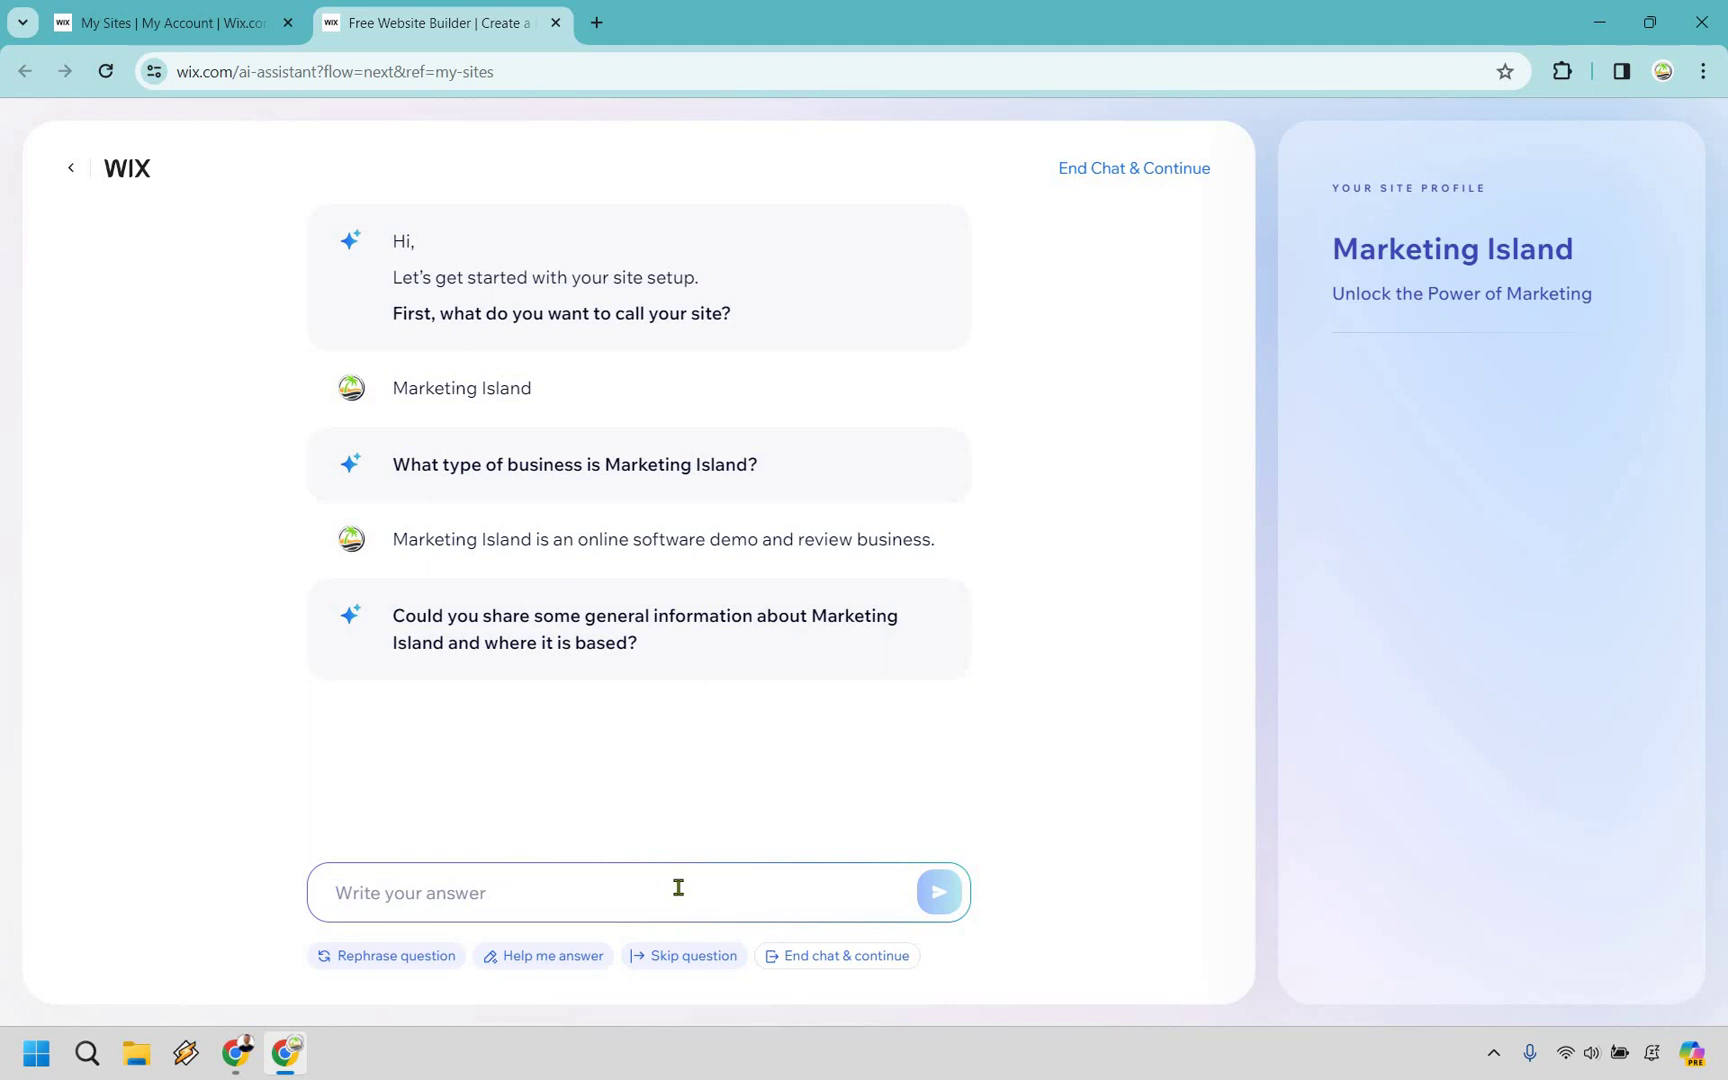
{"action": "type", "text": "It is based in the USA, but it’s mostly known for the content that it creates on YouTube."}
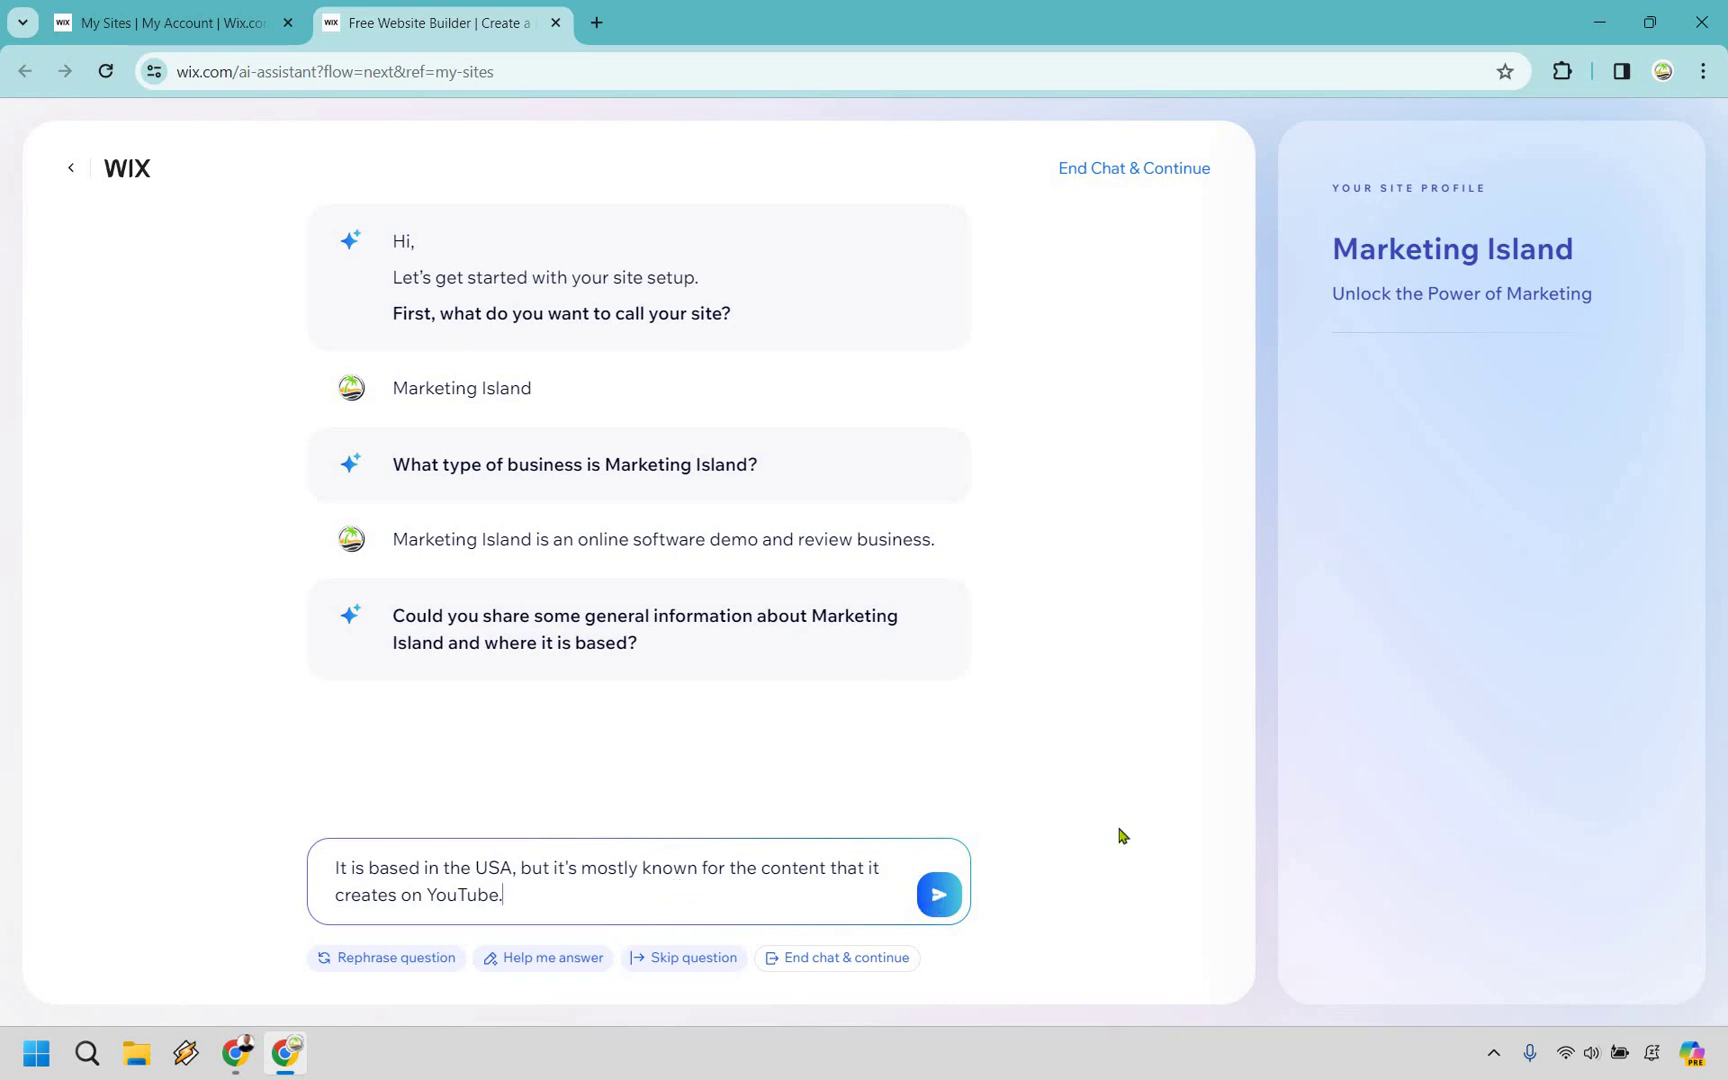
{"action": "key", "text": "Return"}
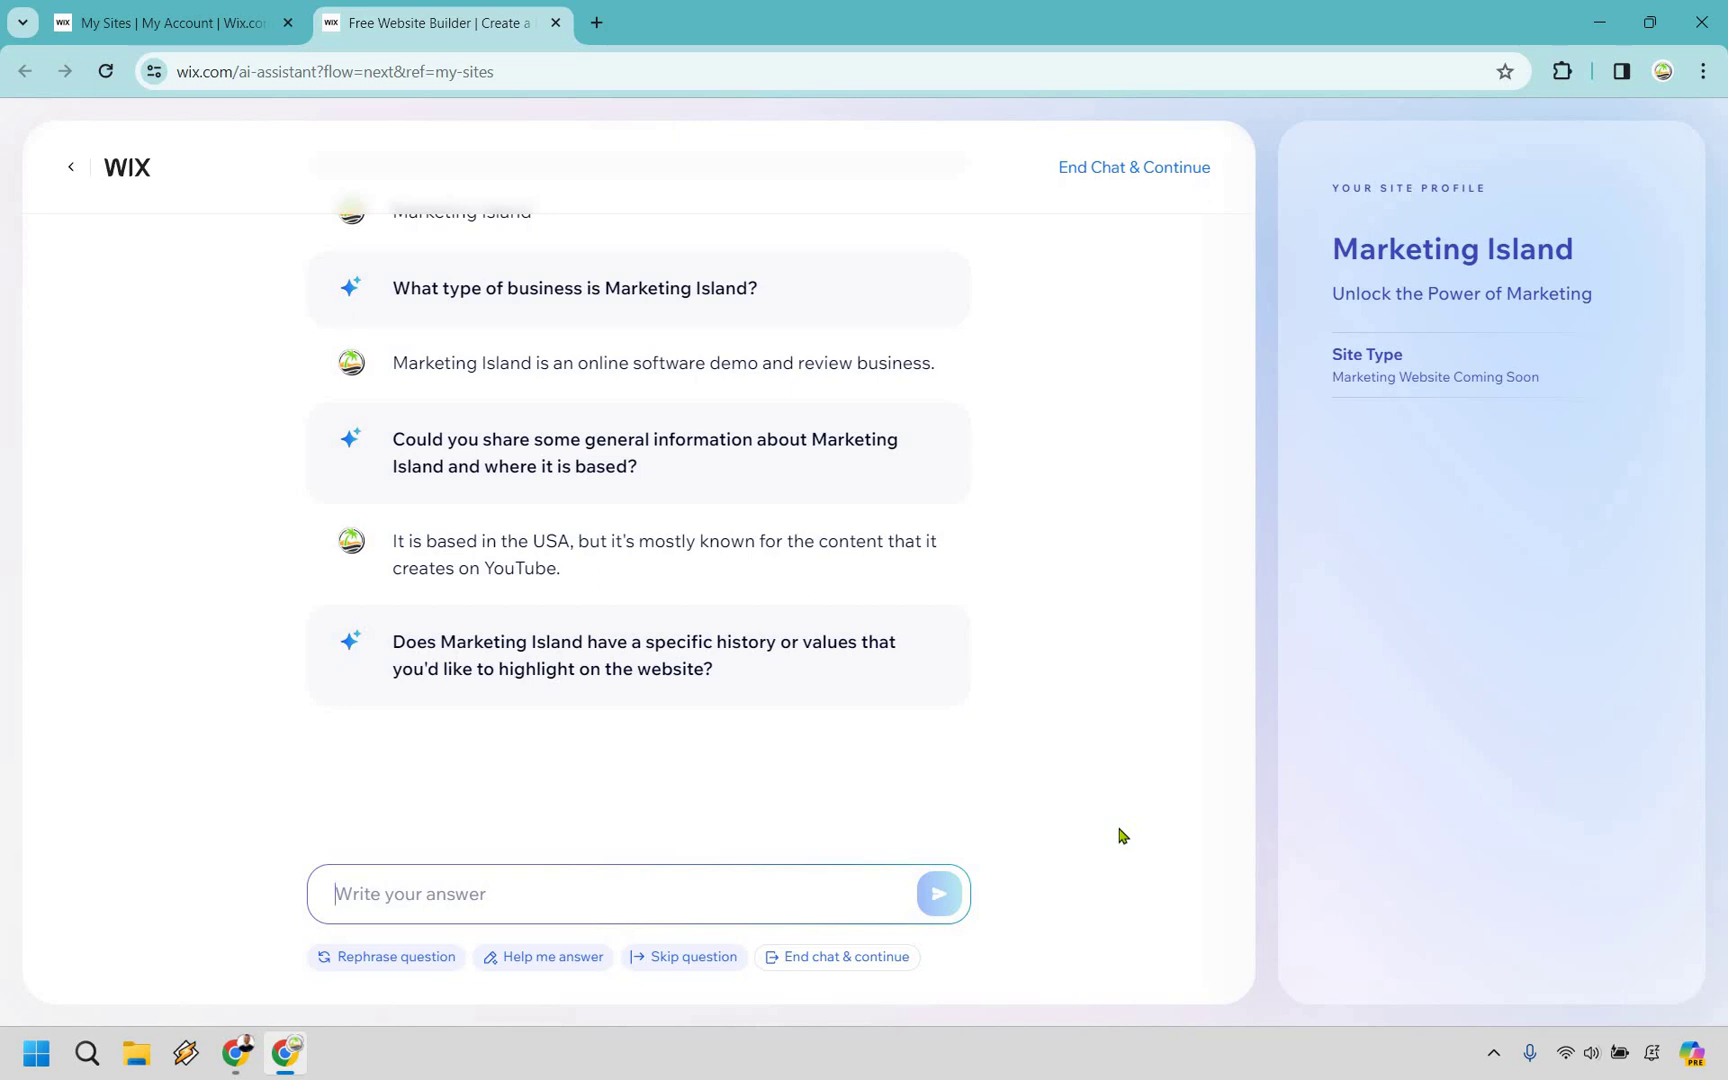
- Answer with over 10 years of experience and in-depth reviews offering subscriber discounts
{"action": "type", "text": "Marketing Island has well over 10 years of experience in the industry."}
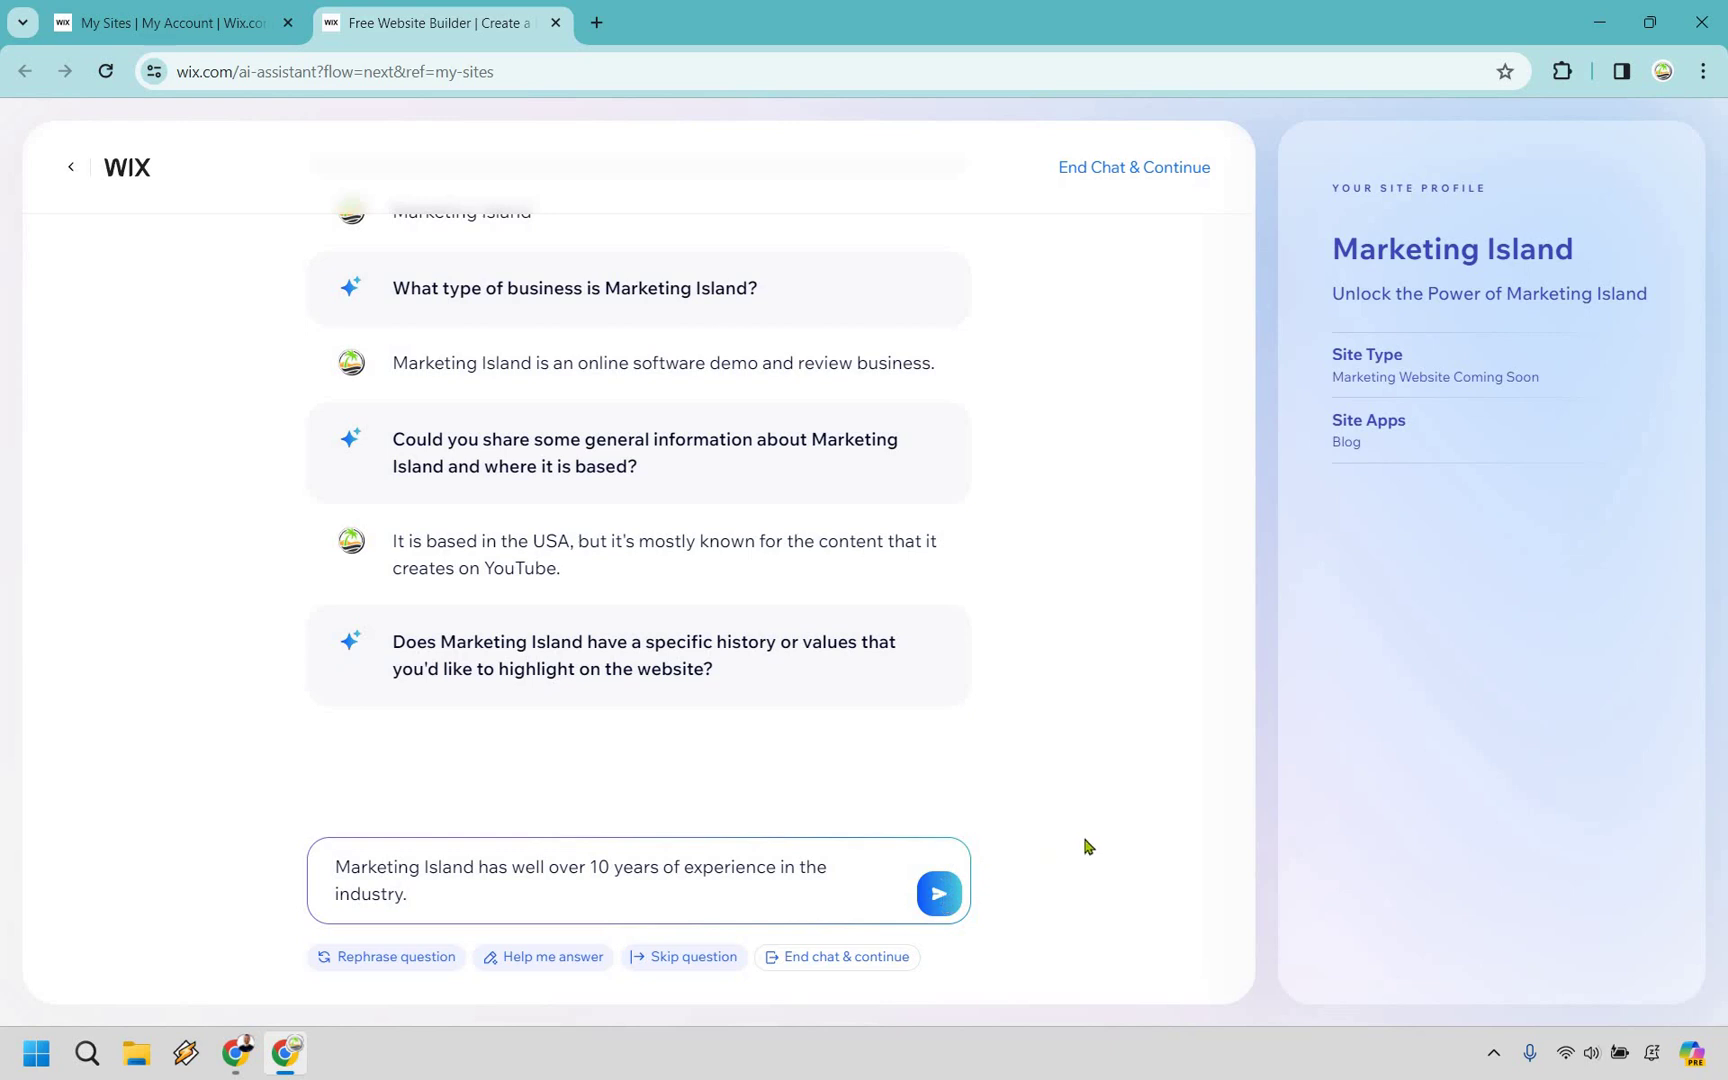
{"action": "key", "text": "Return"}
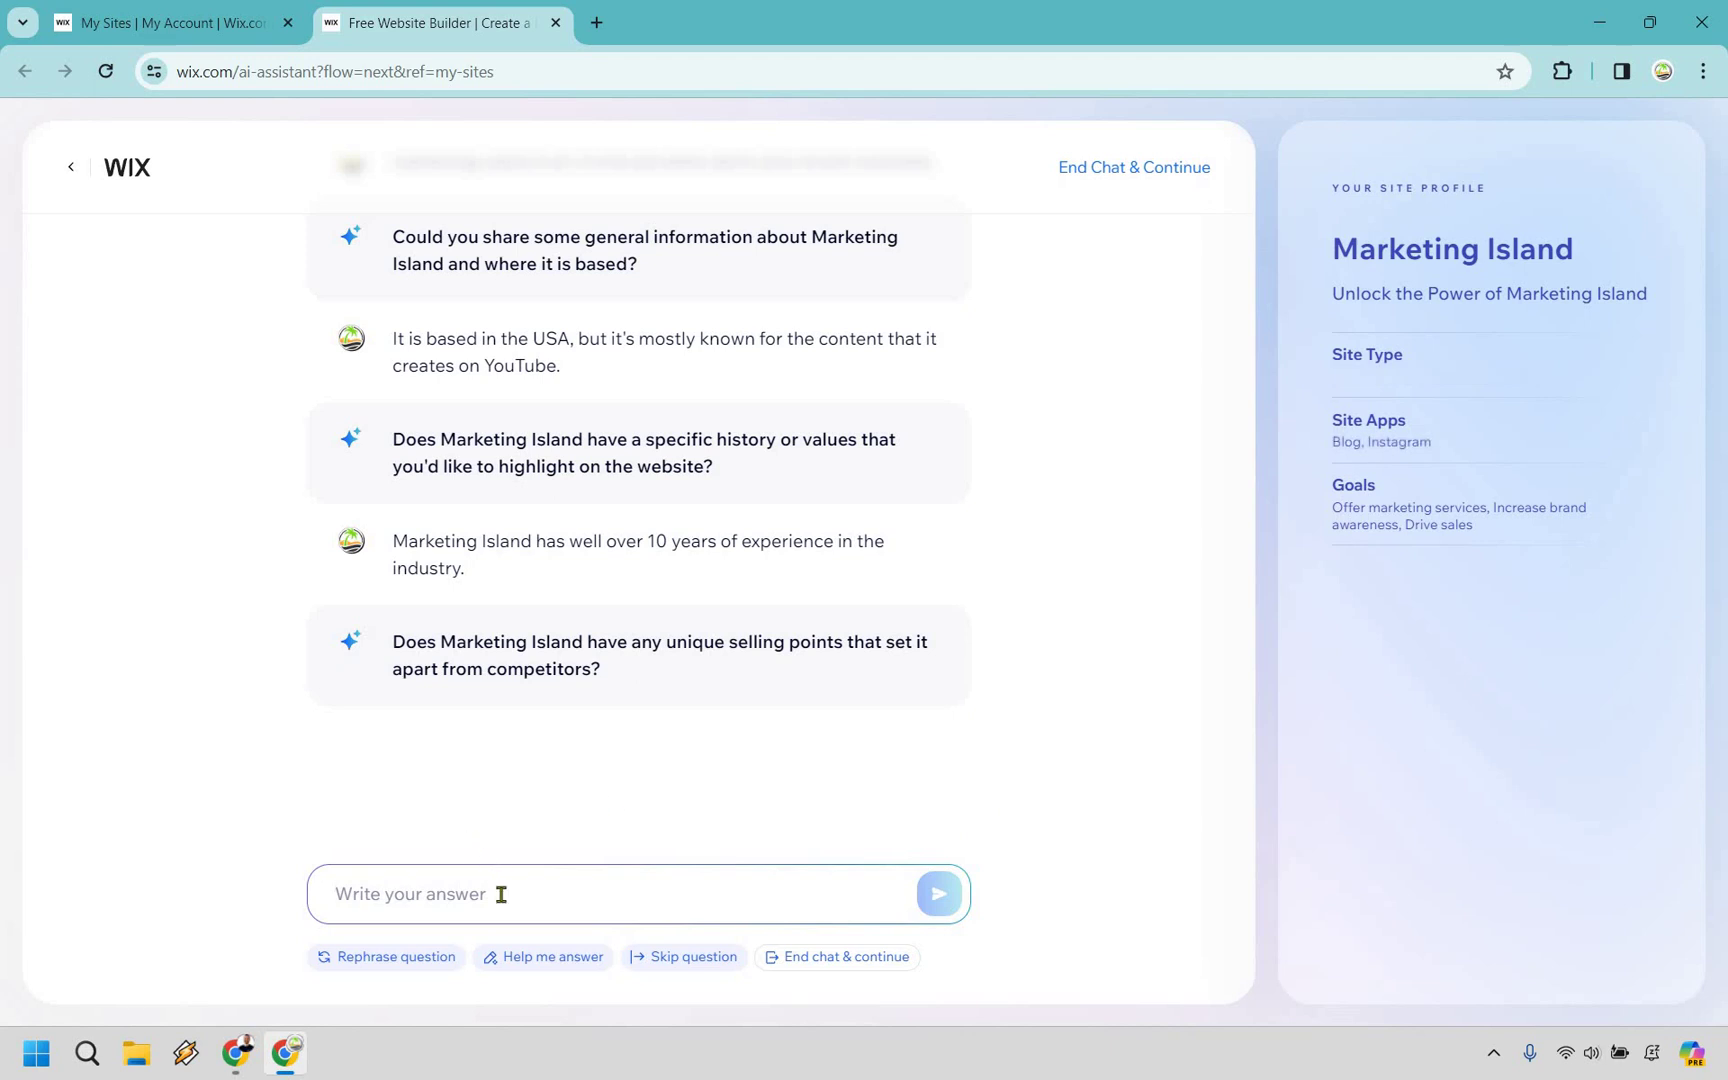
{"action": "type", "text": "We have in-depth reviews for almost all of the popular software tools, as well as discounts and coupons for our subscribers."}
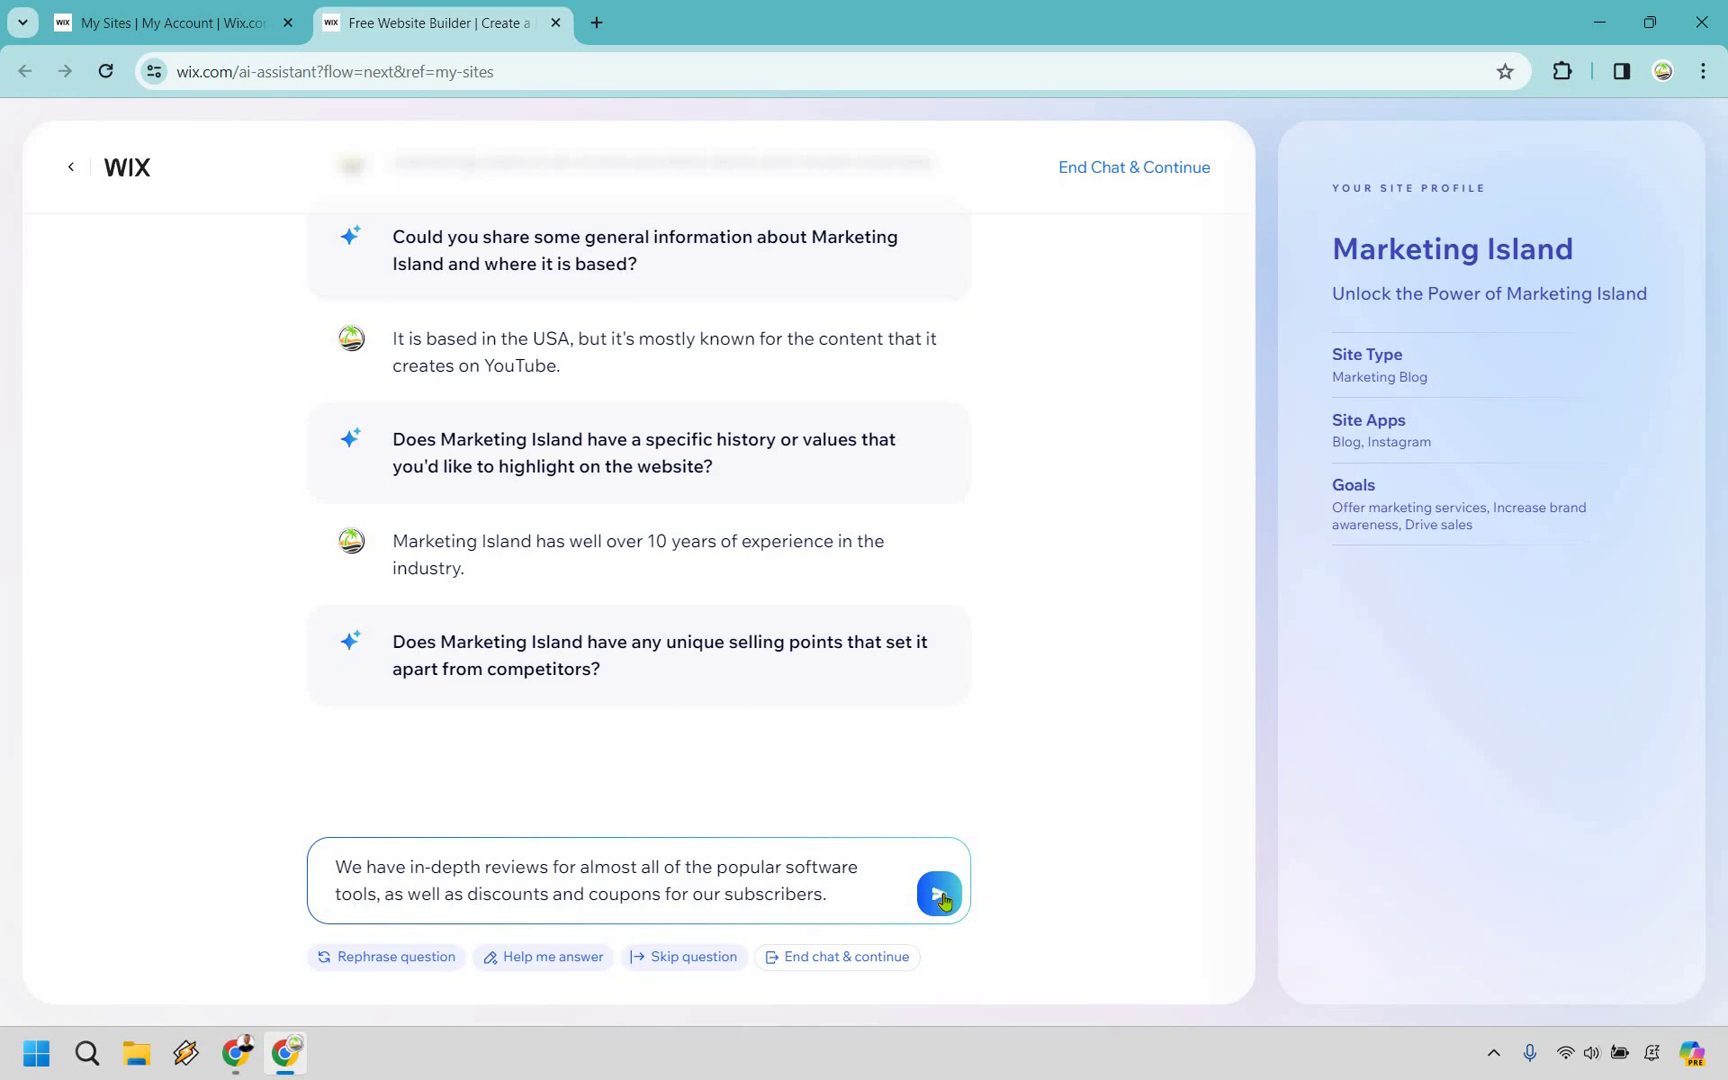
{"action": "key", "text": "Return"}
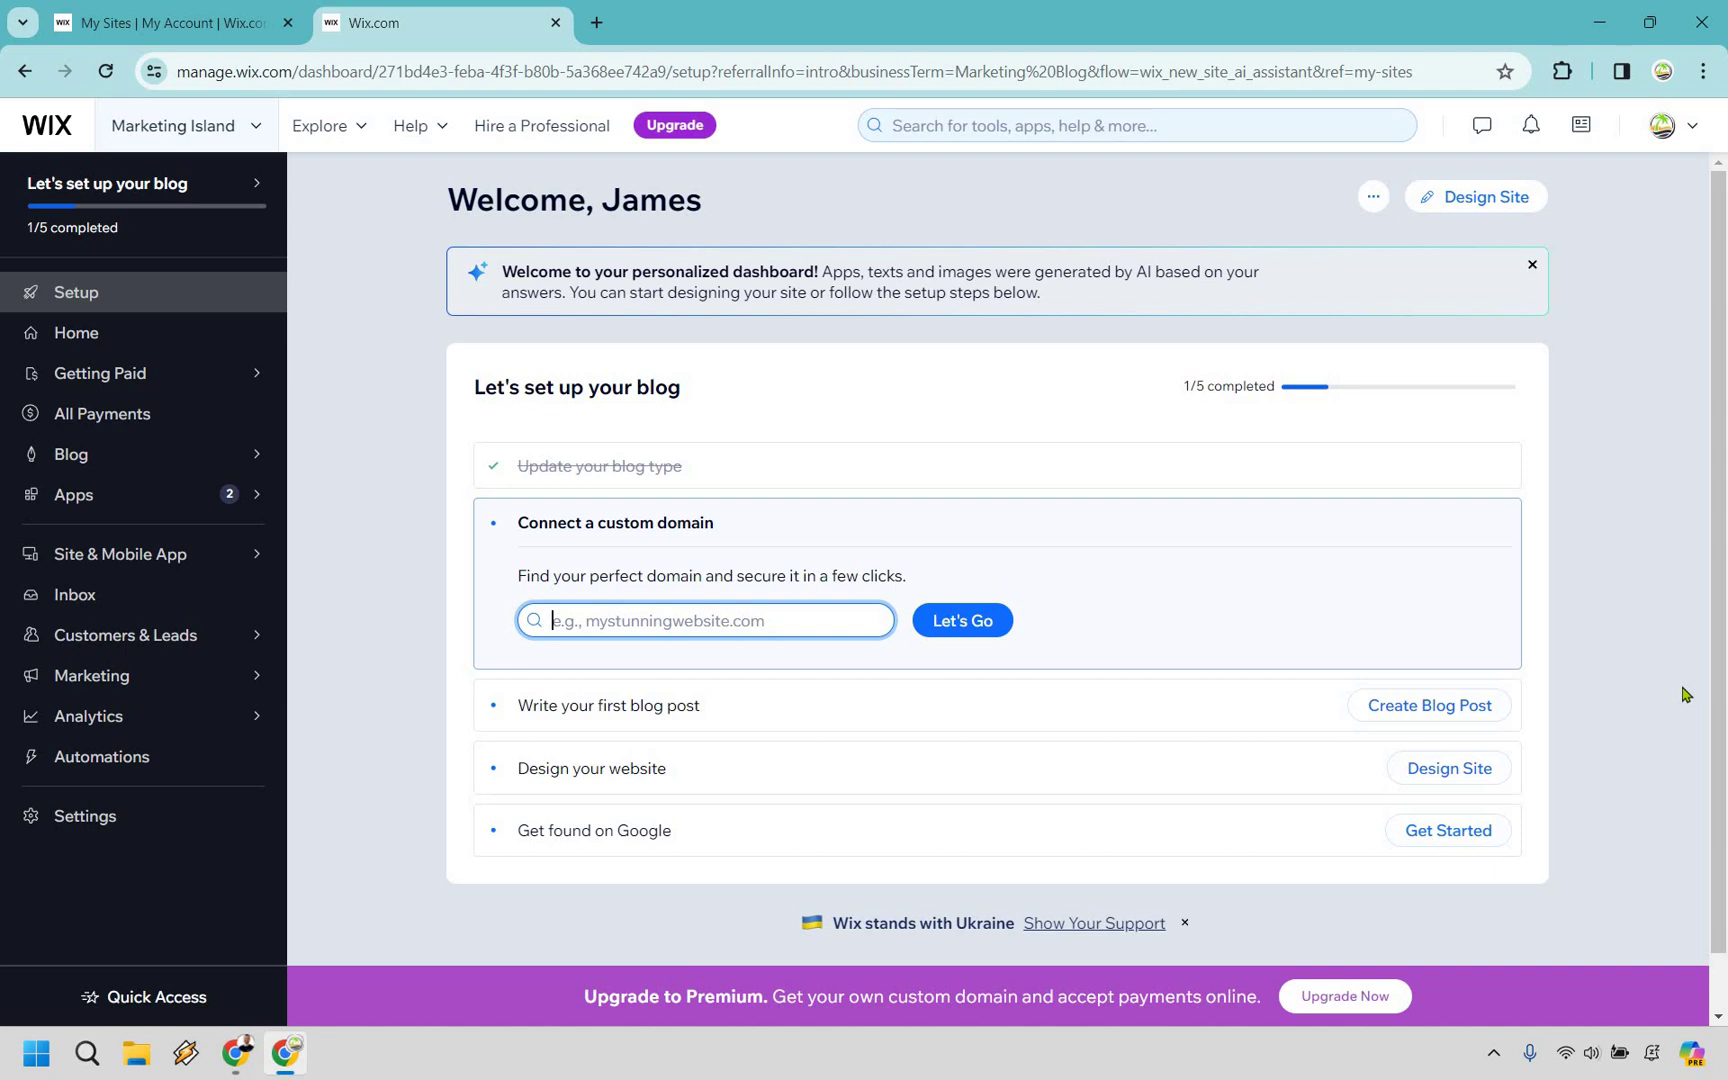
- Choose Design Site on the Marketing Island dashboard
{"action": "left_click", "coordinate": [1488, 773]}
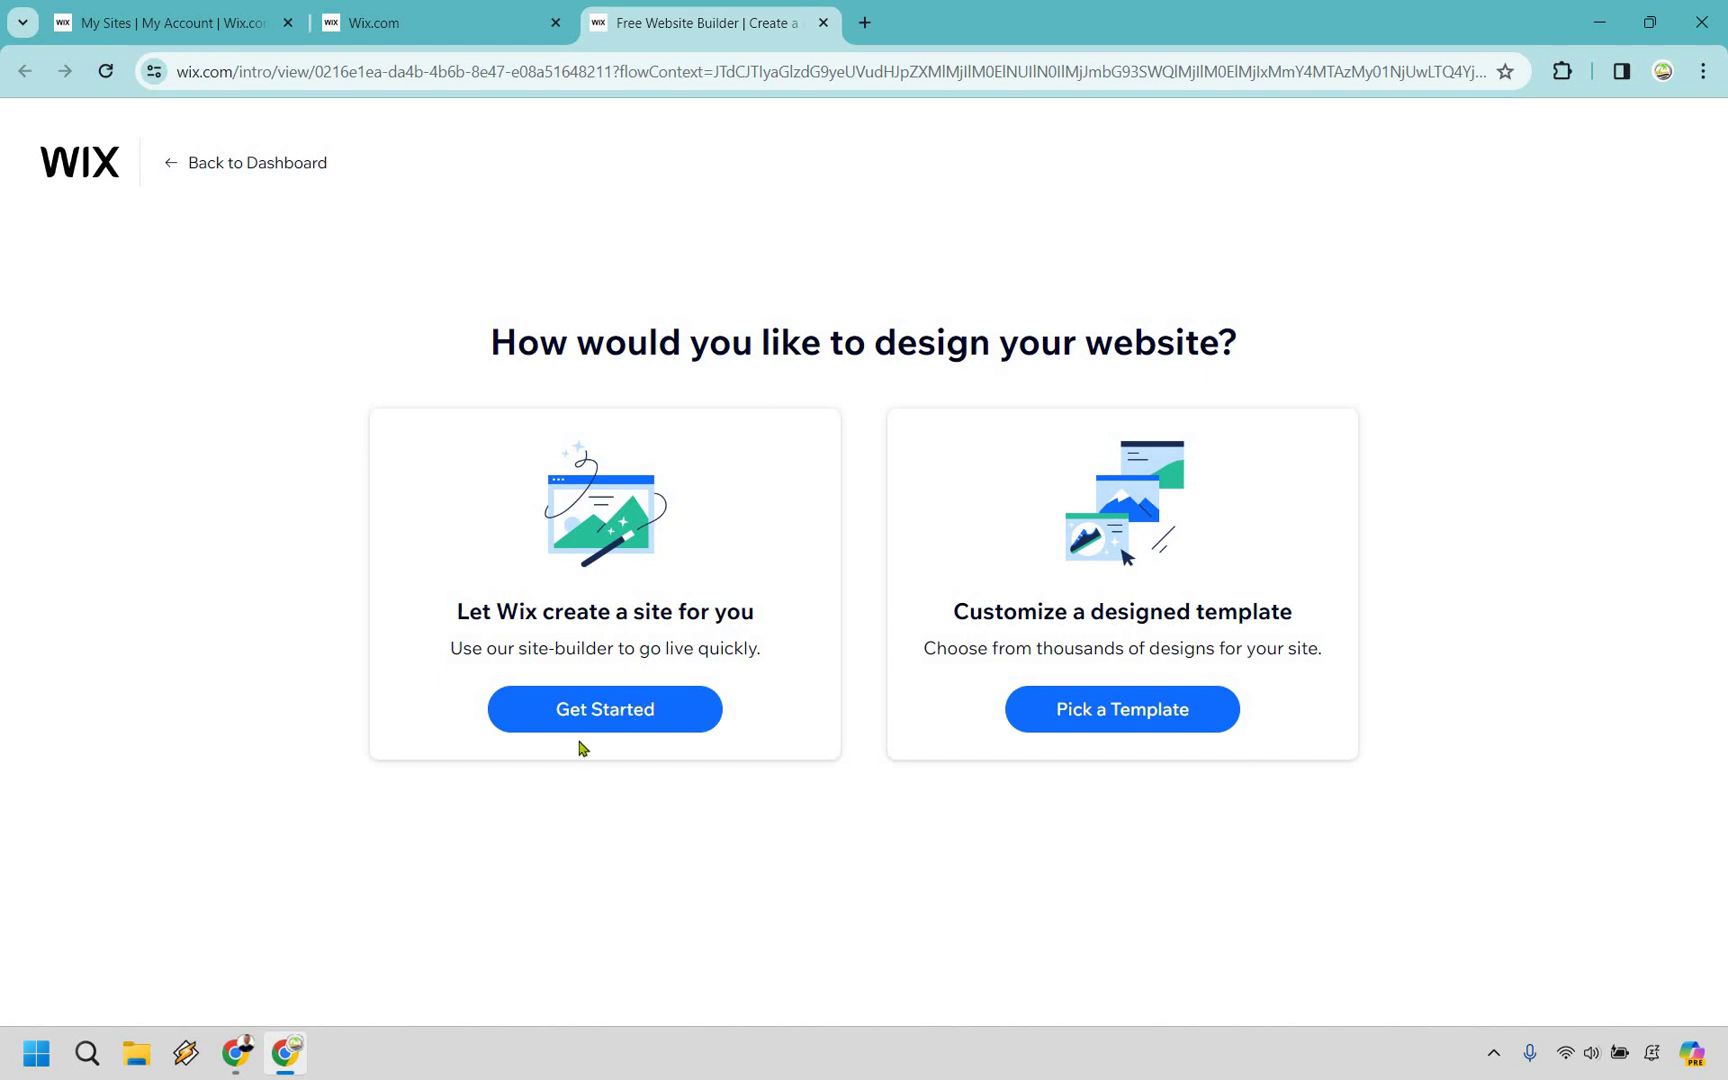
- Let Wix create the site and pick the lime green Fresh theme
{"action": "left_click", "coordinate": [608, 708]}
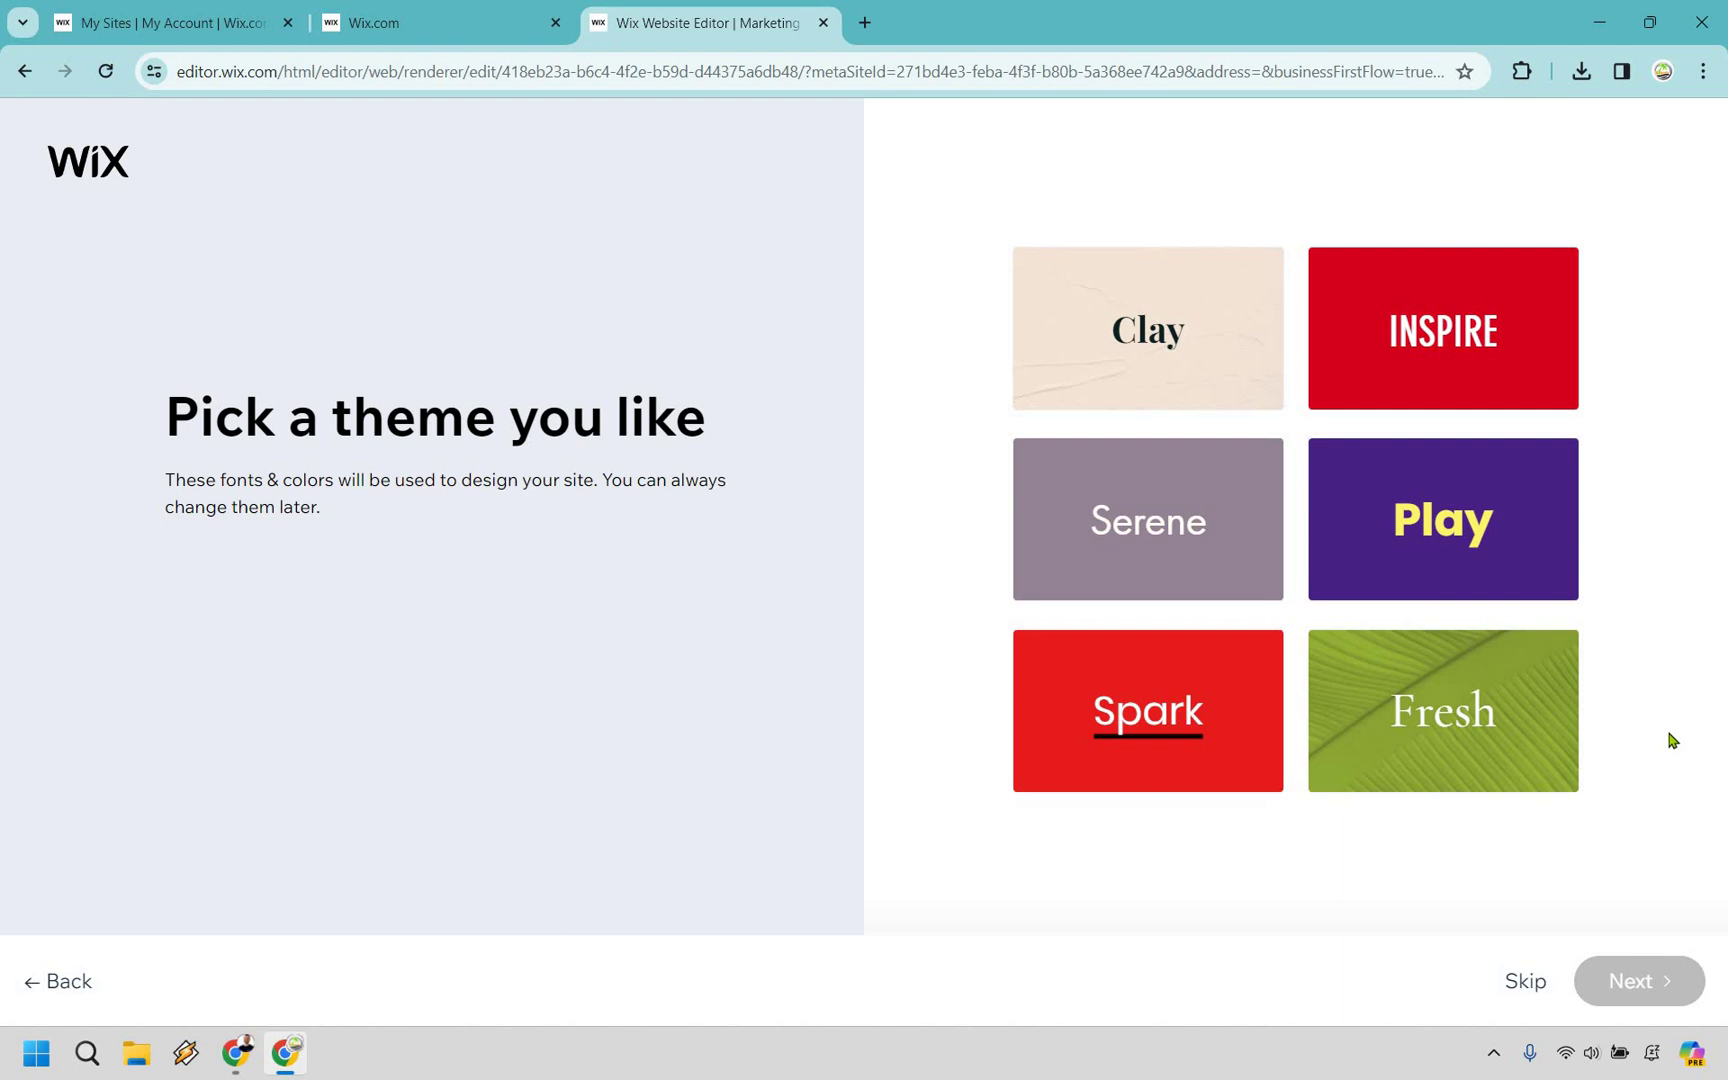
{"action": "left_click", "coordinate": [1433, 688]}
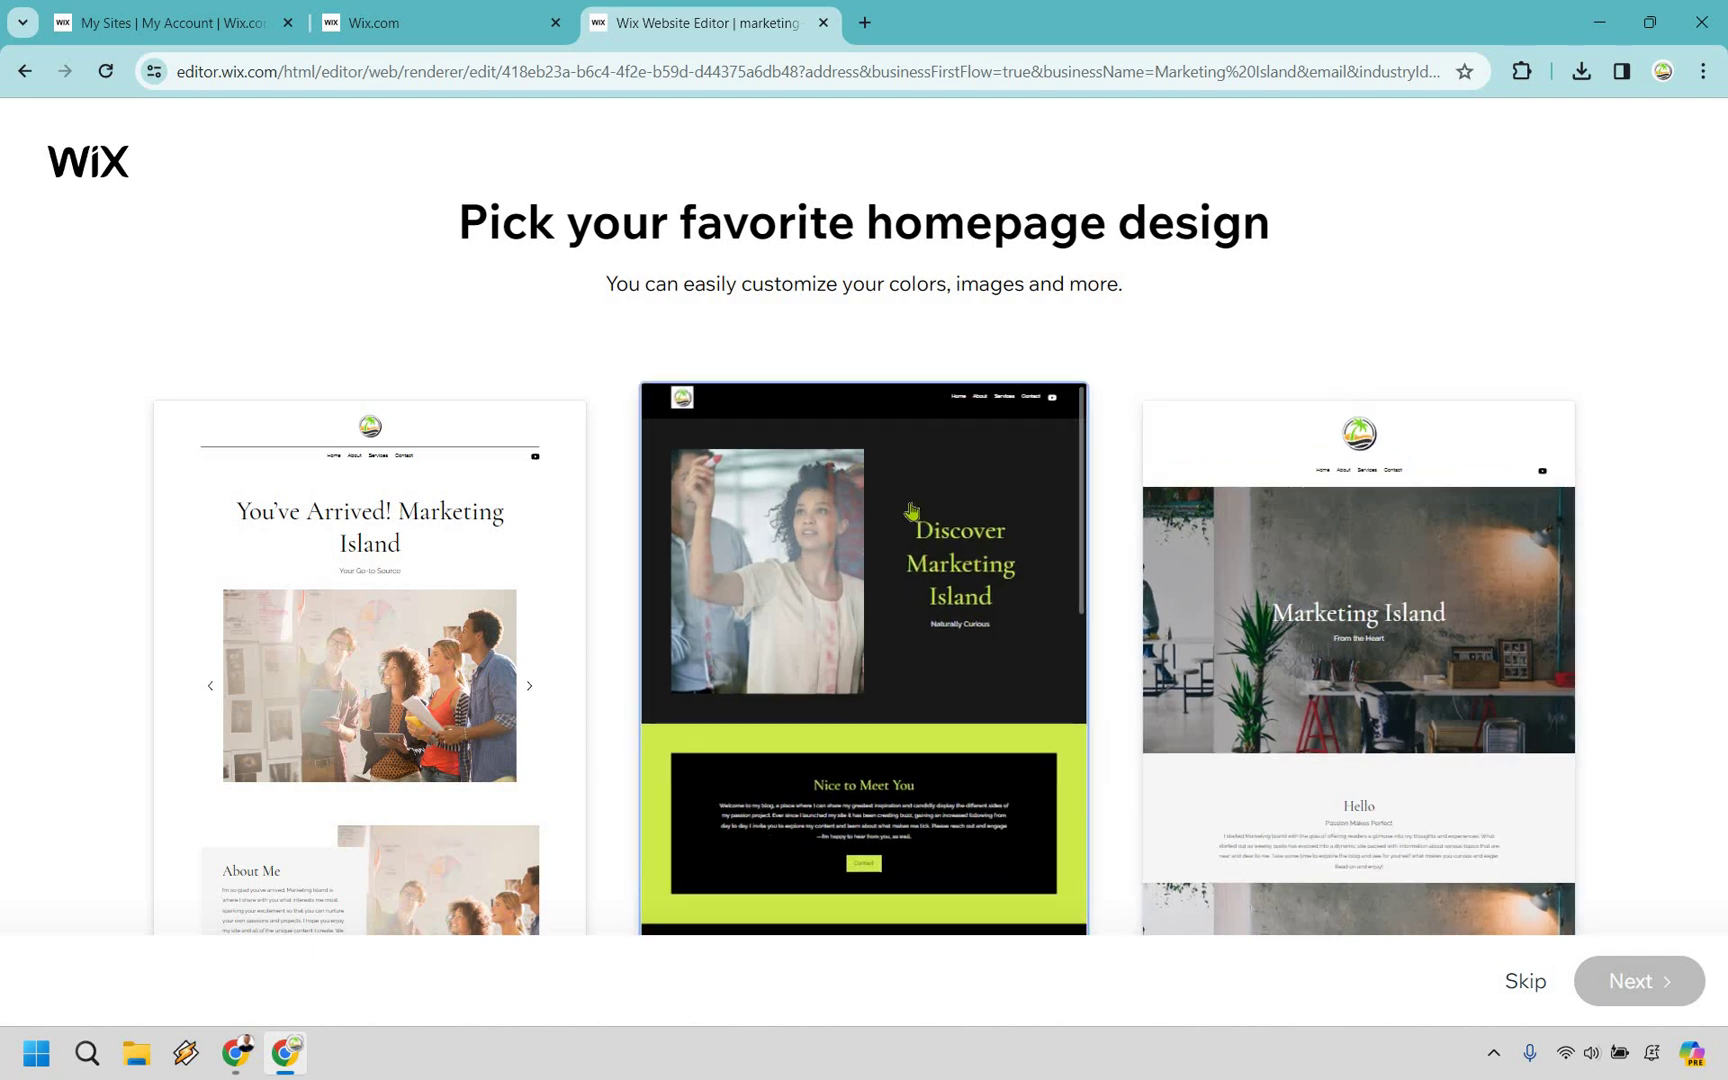
- Pick the "You've Arrived! Marketing Island" homepage design and continue
{"action": "scroll", "coordinate": [912, 510], "scroll_direction": "down", "scroll_amount": 2}
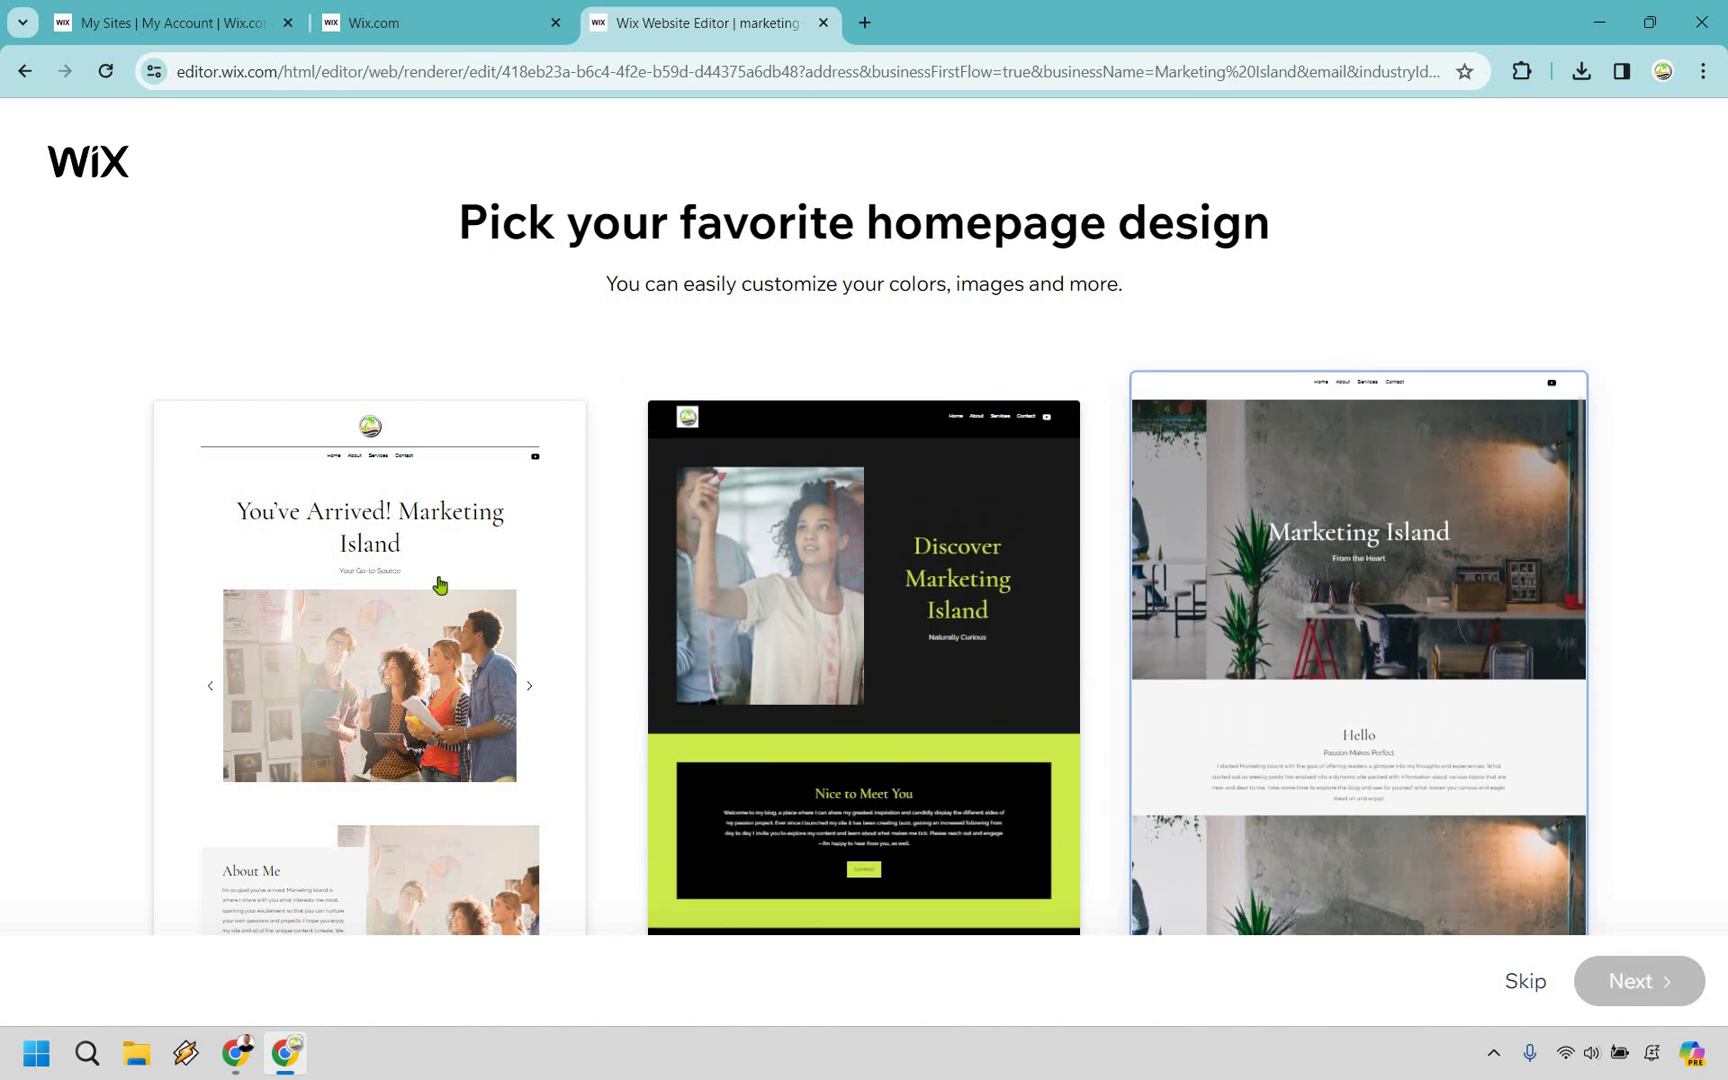
{"action": "scroll", "coordinate": [441, 572], "scroll_direction": "down", "scroll_amount": 5}
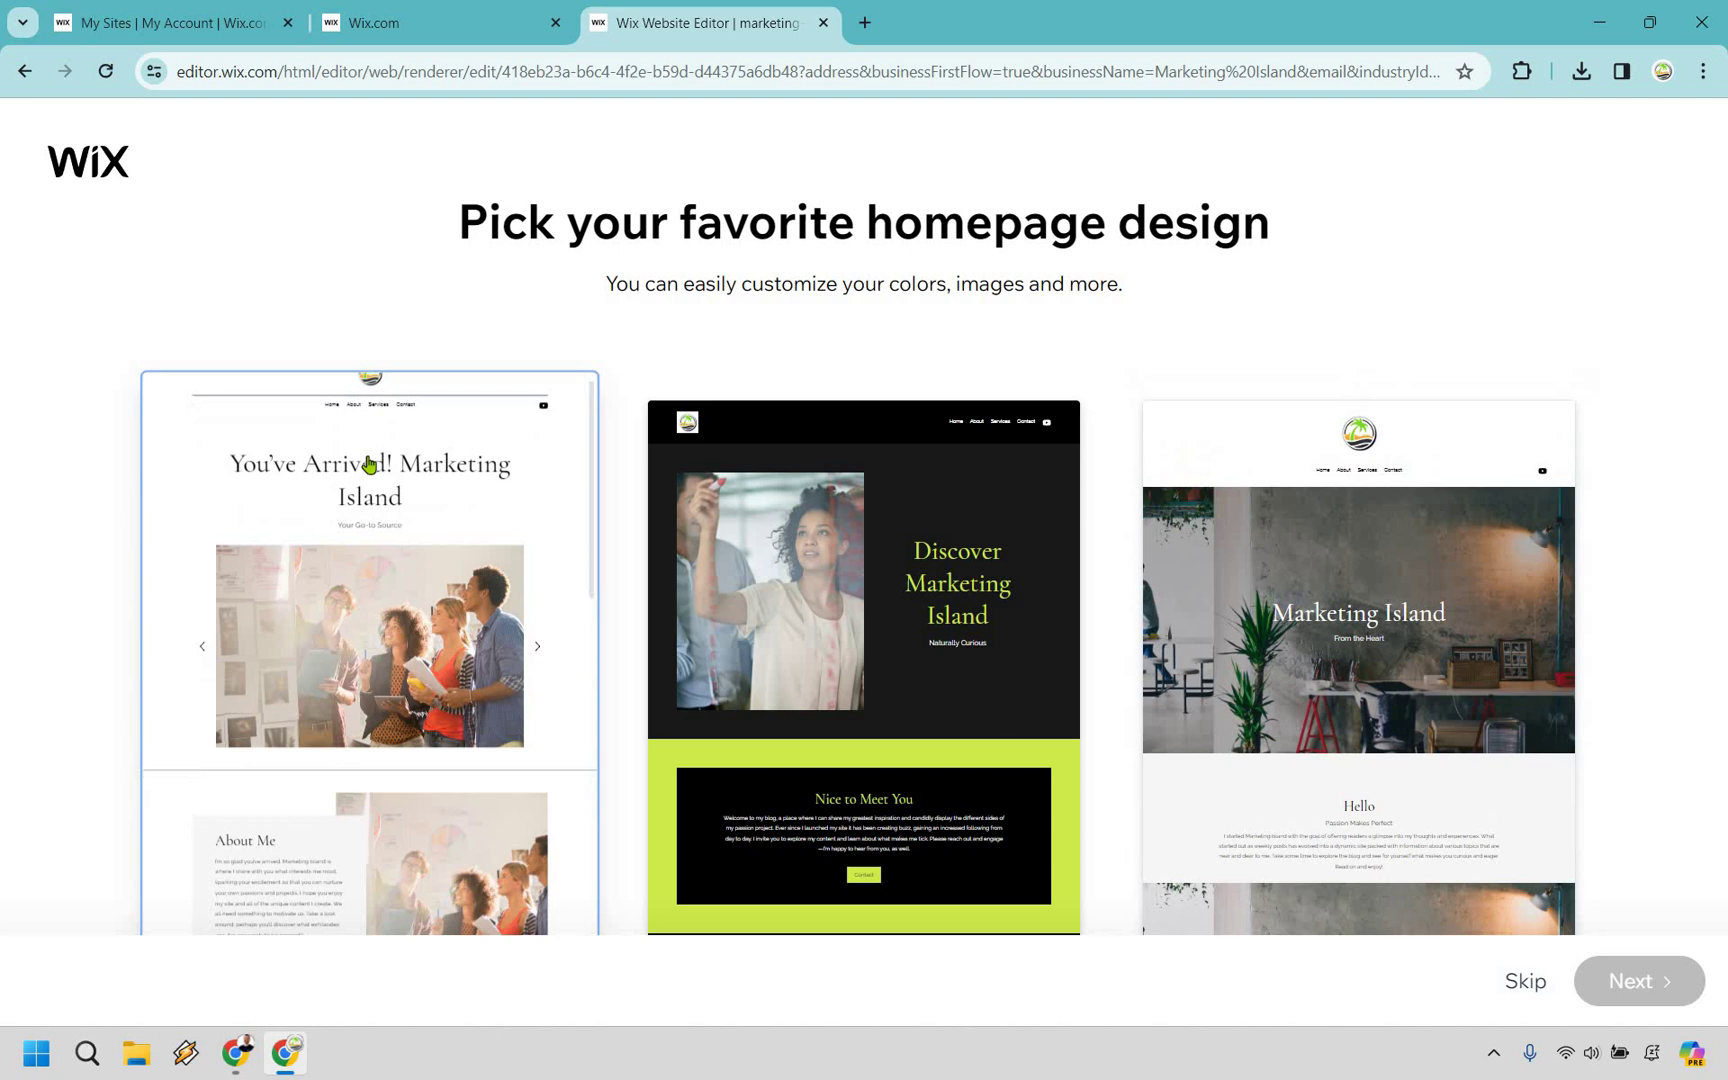
{"action": "left_click", "coordinate": [374, 455]}
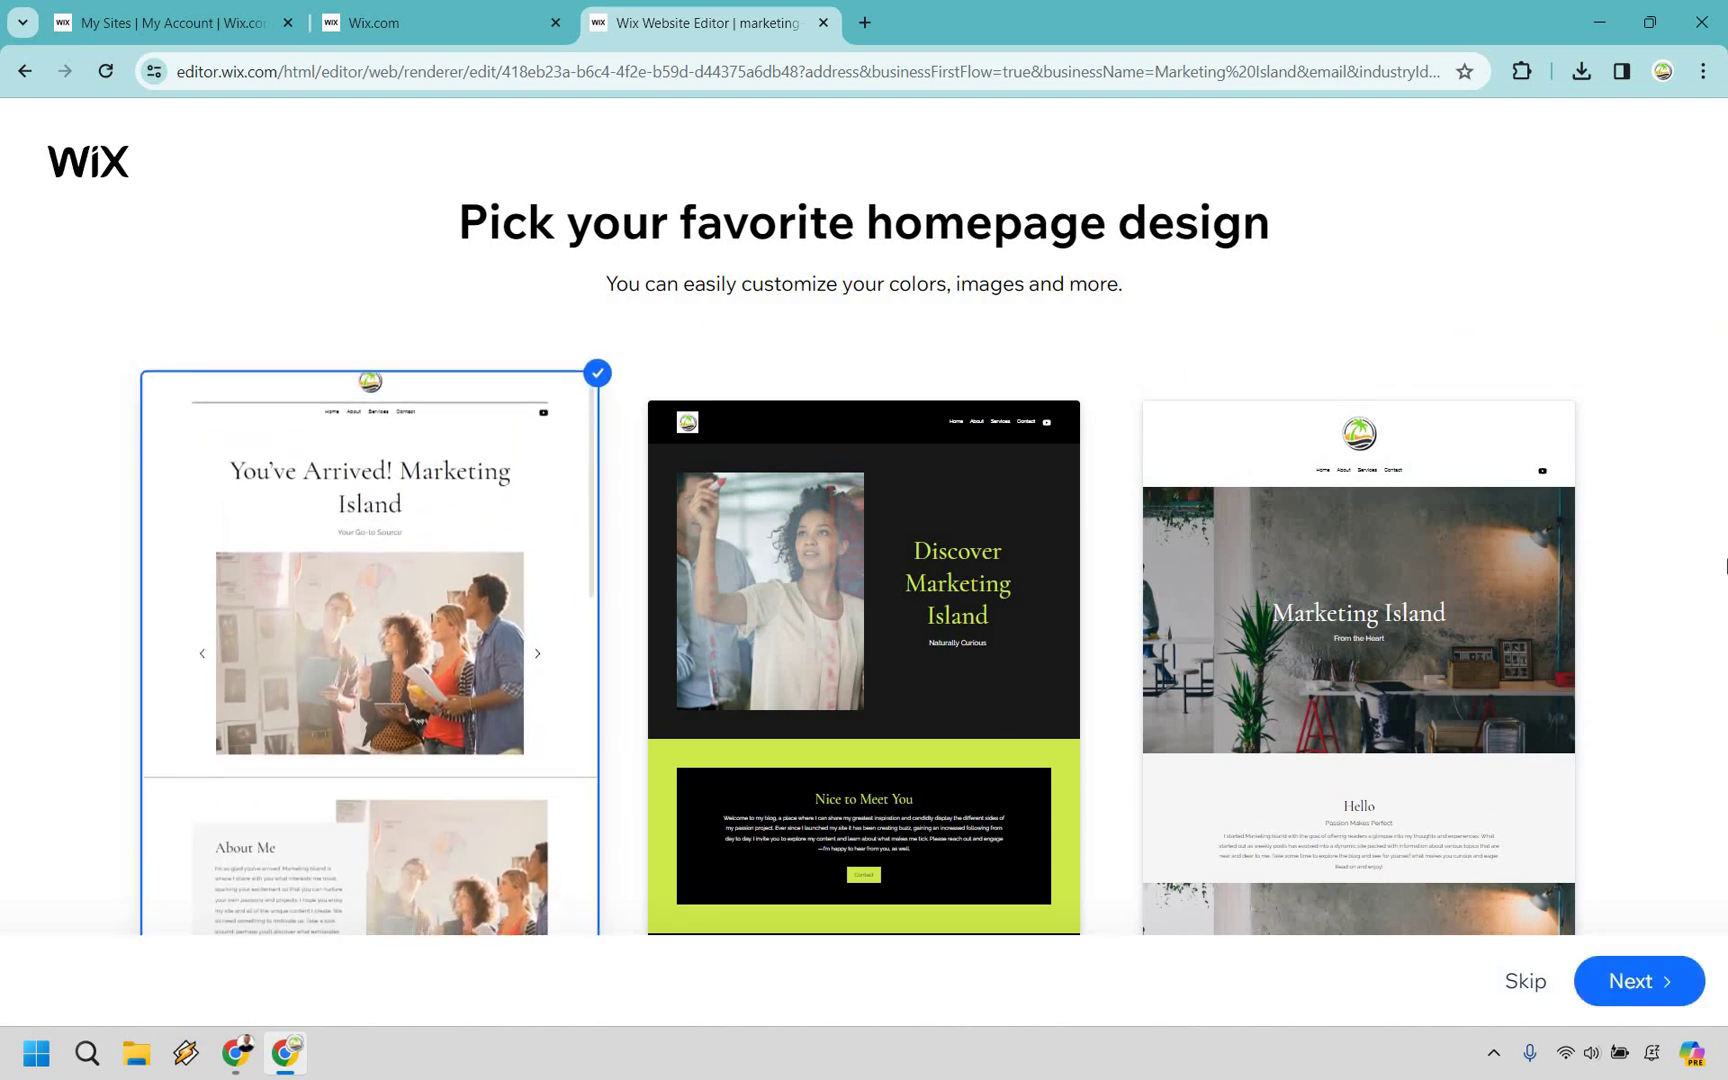
{"action": "left_click", "coordinate": [1675, 982]}
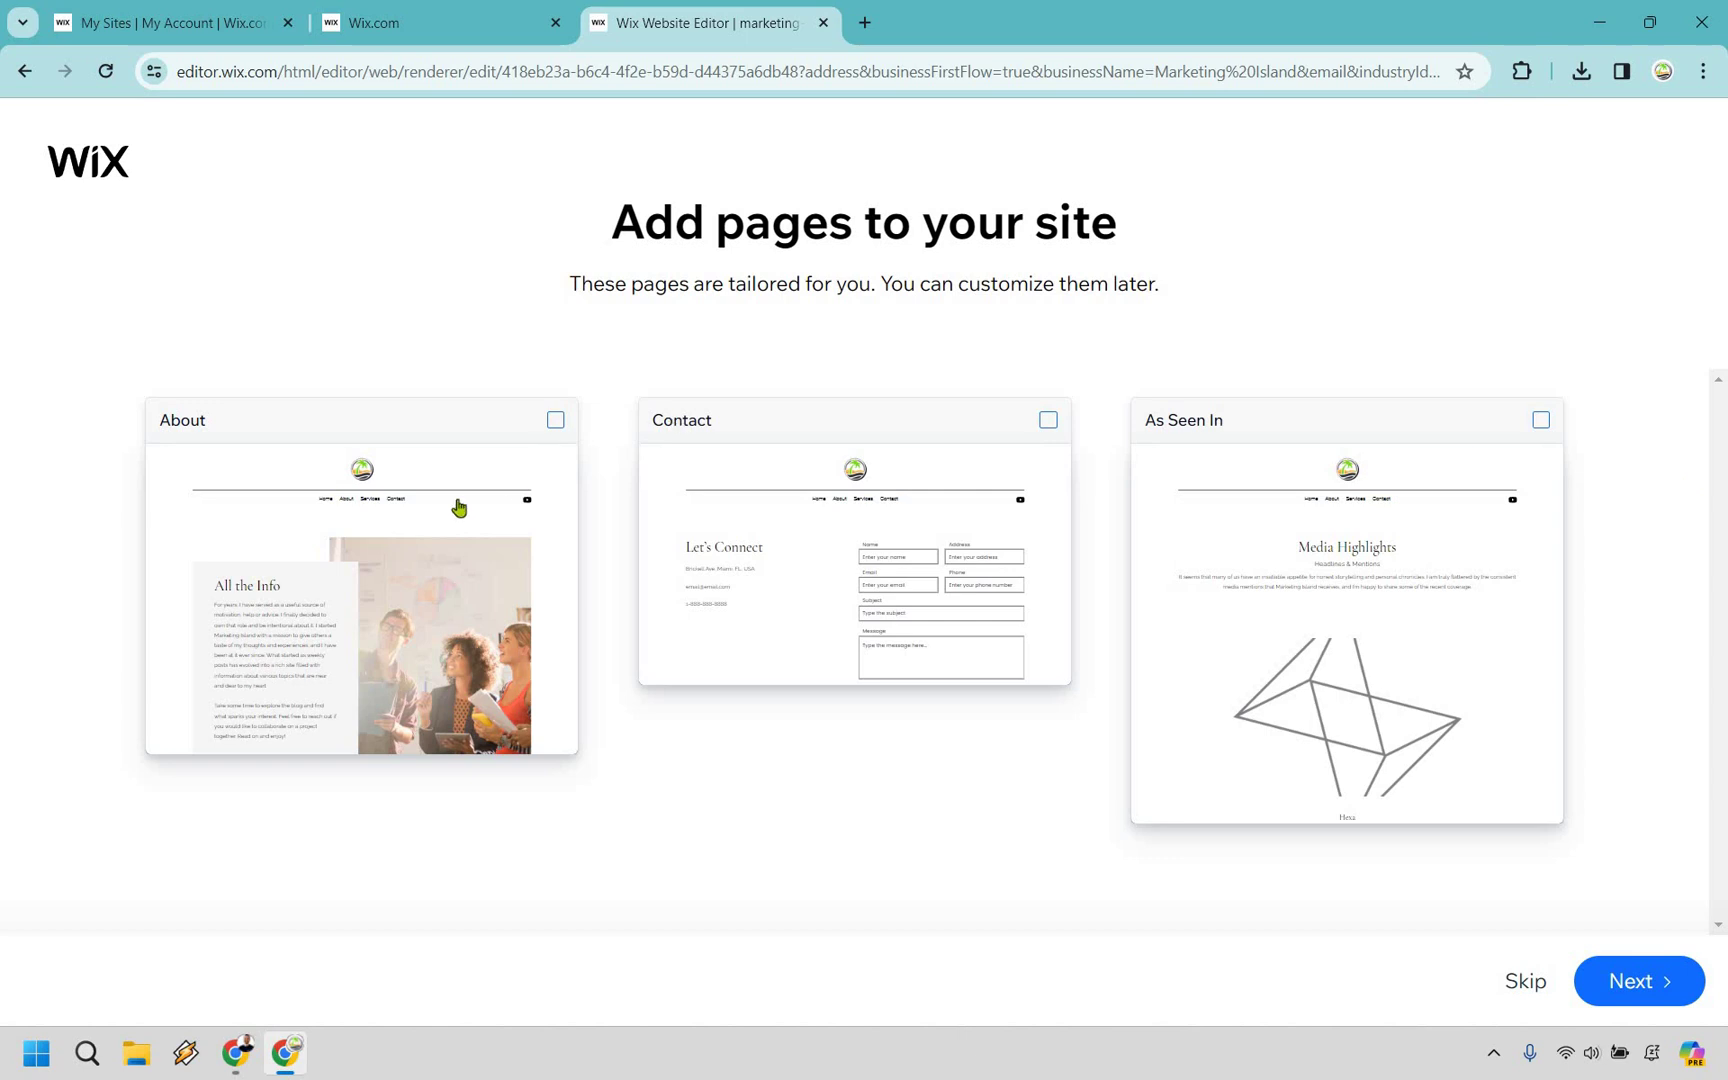
- Add the About, Contact and As Seen In pages and open the editor
{"action": "left_click", "coordinate": [520, 515]}
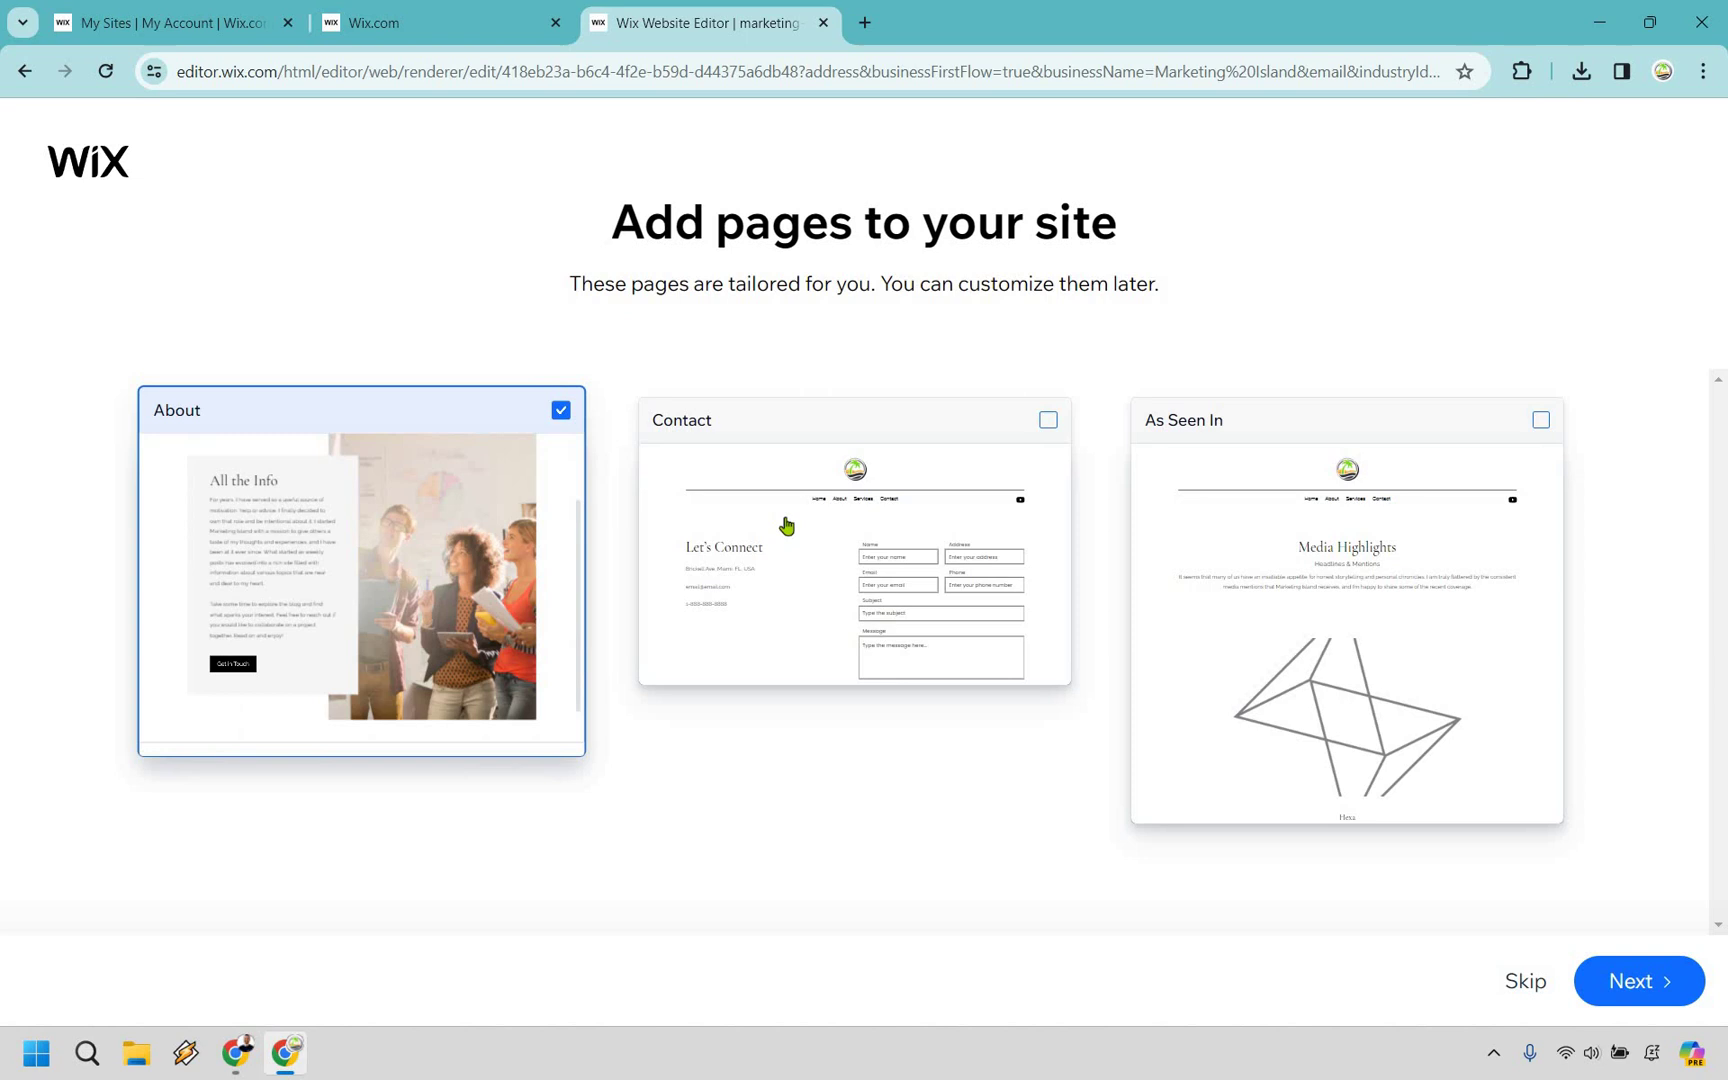
{"action": "left_click", "coordinate": [795, 528]}
{"action": "left_click", "coordinate": [1402, 553]}
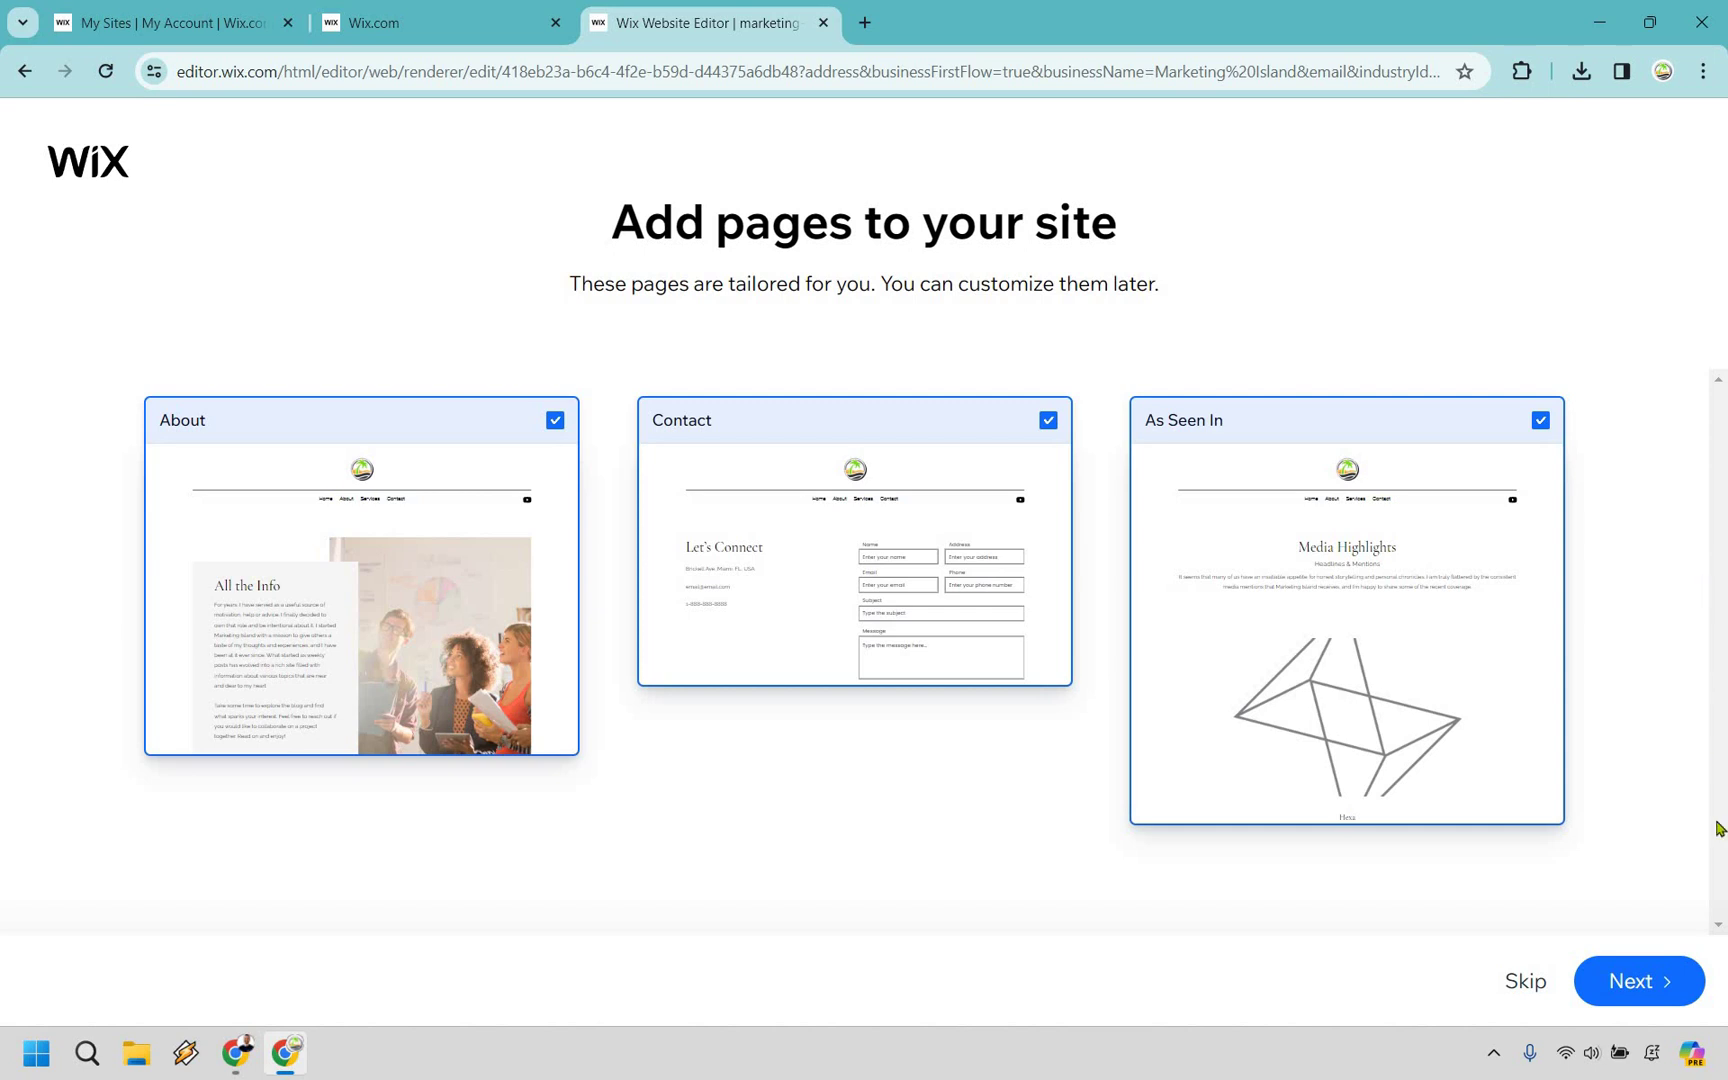
{"action": "left_click", "coordinate": [1643, 987]}
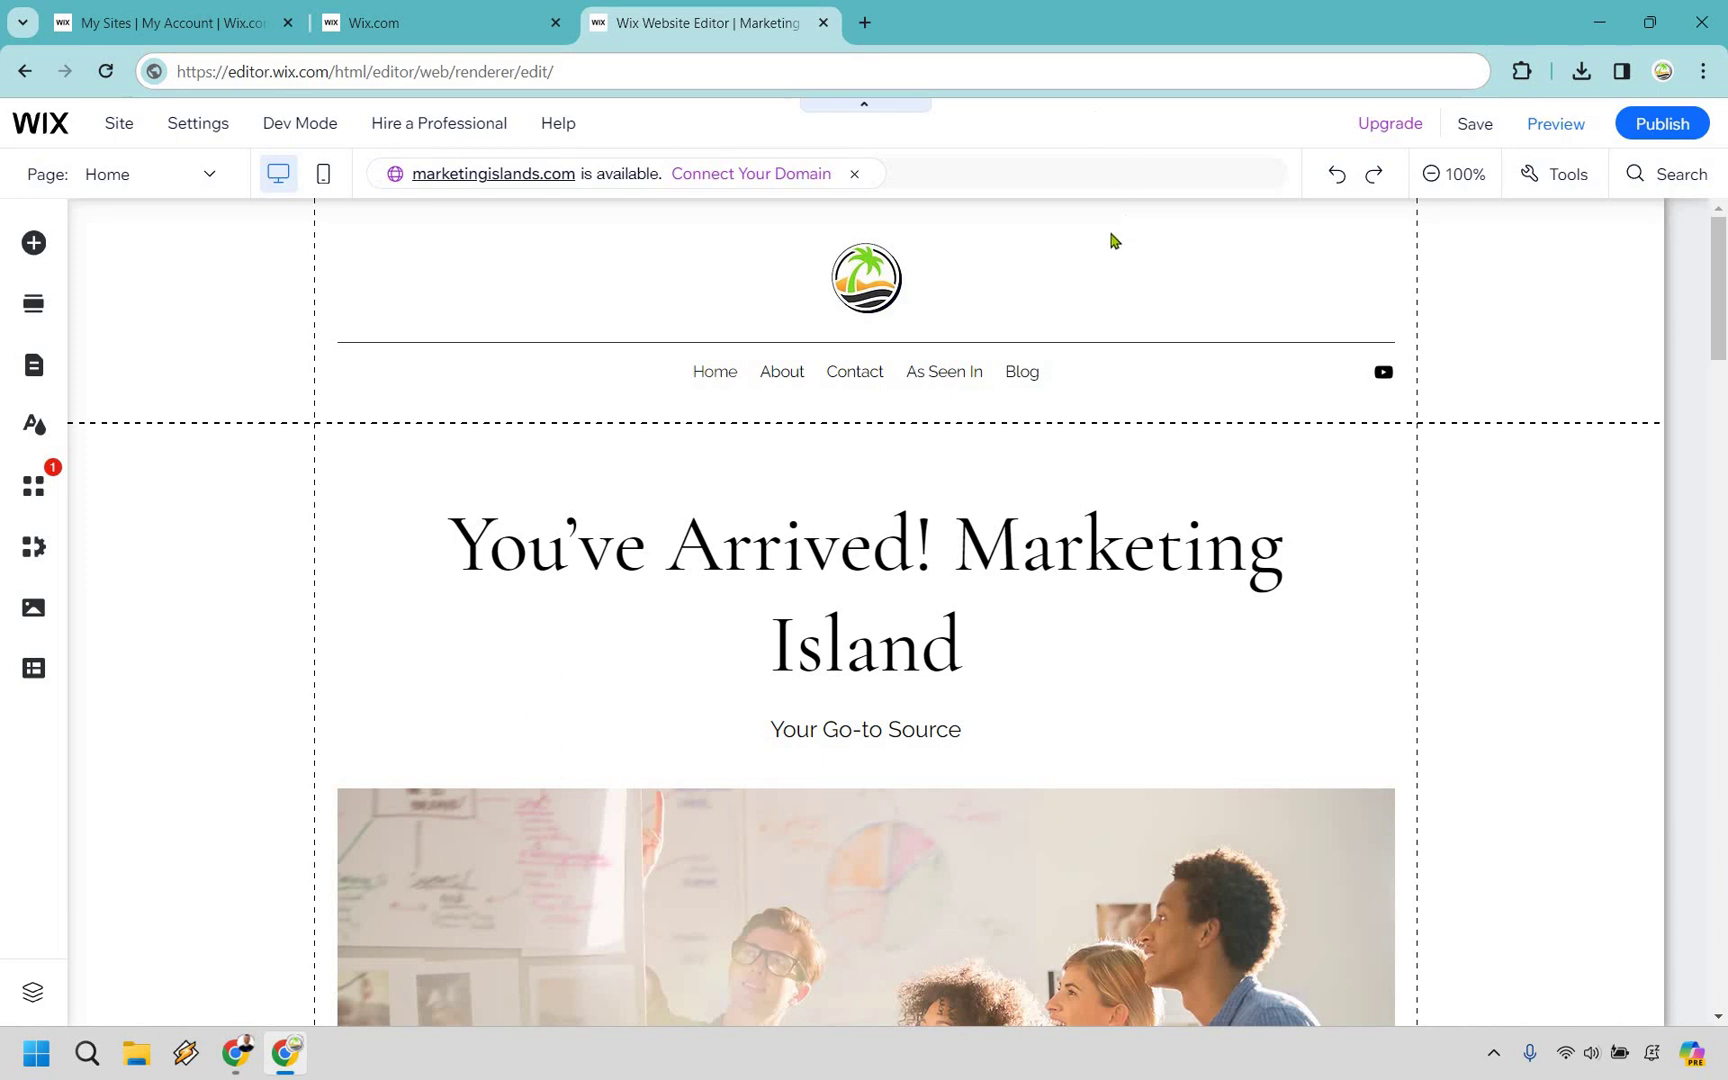
{"action": "left_click", "coordinate": [866, 283]}
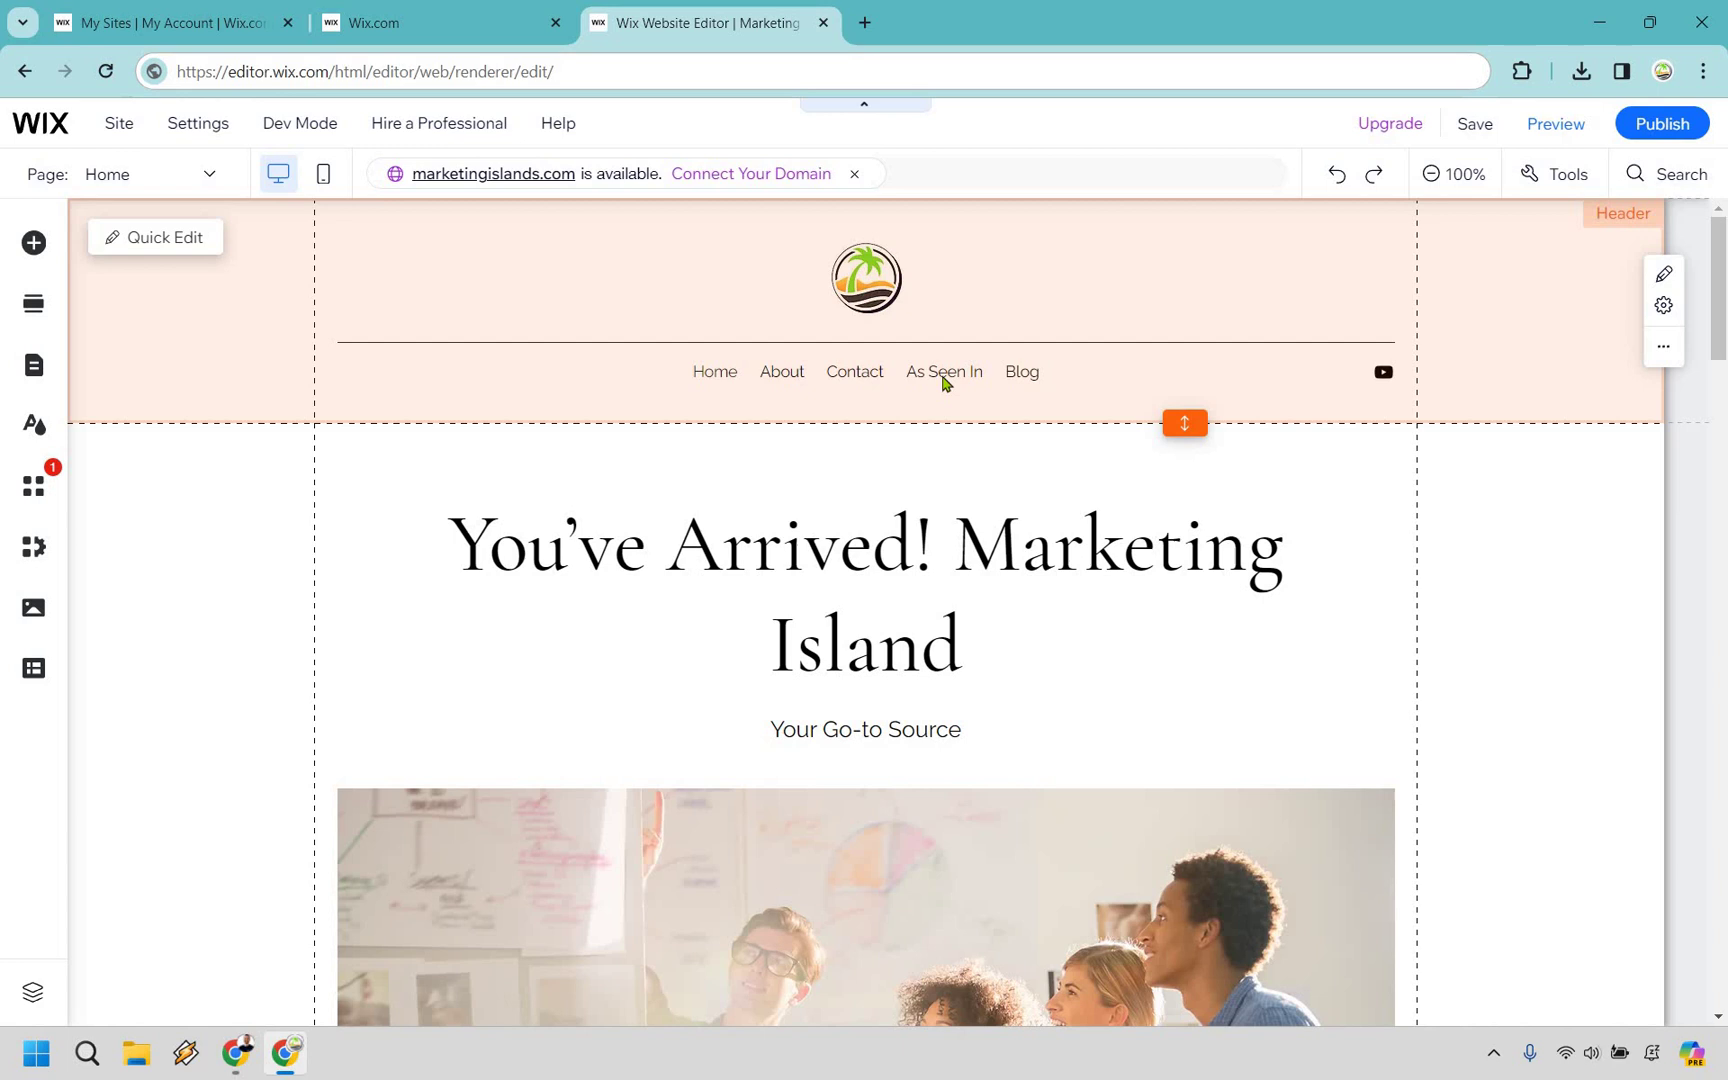
{"action": "left_click", "coordinate": [1460, 553]}
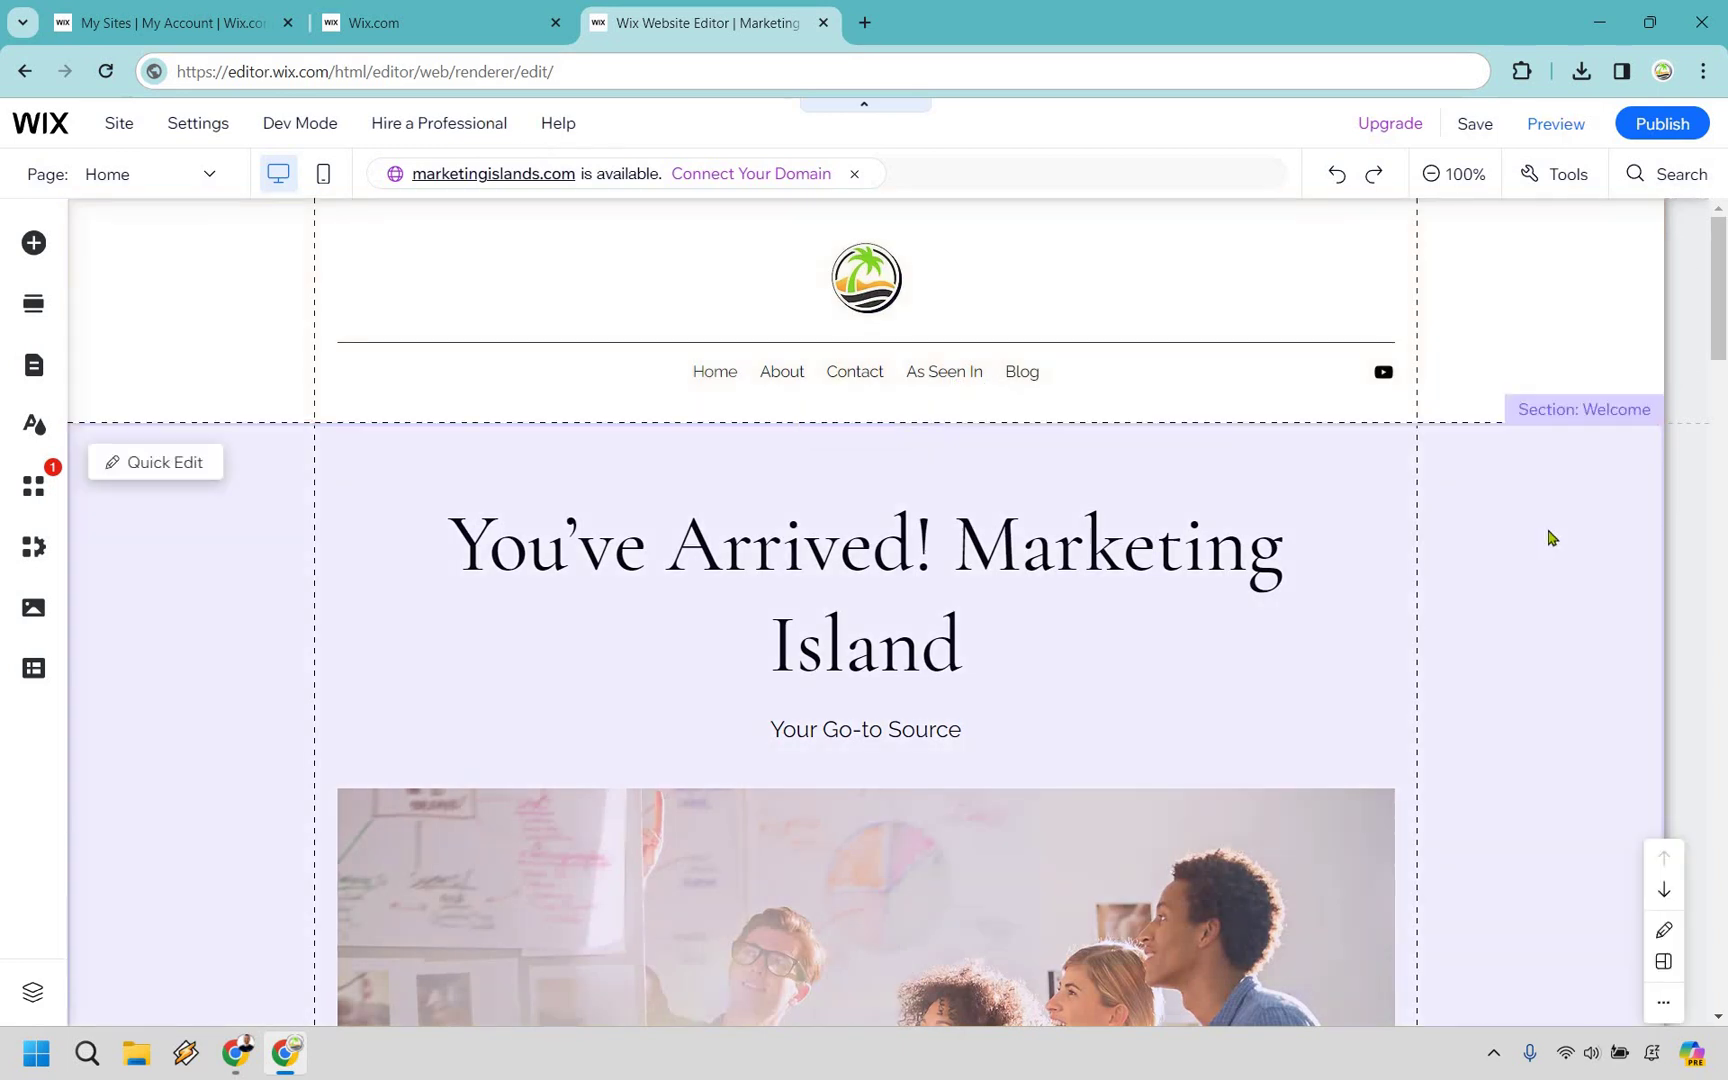
{"action": "scroll", "coordinate": [1534, 476], "scroll_direction": "down", "scroll_amount": 10}
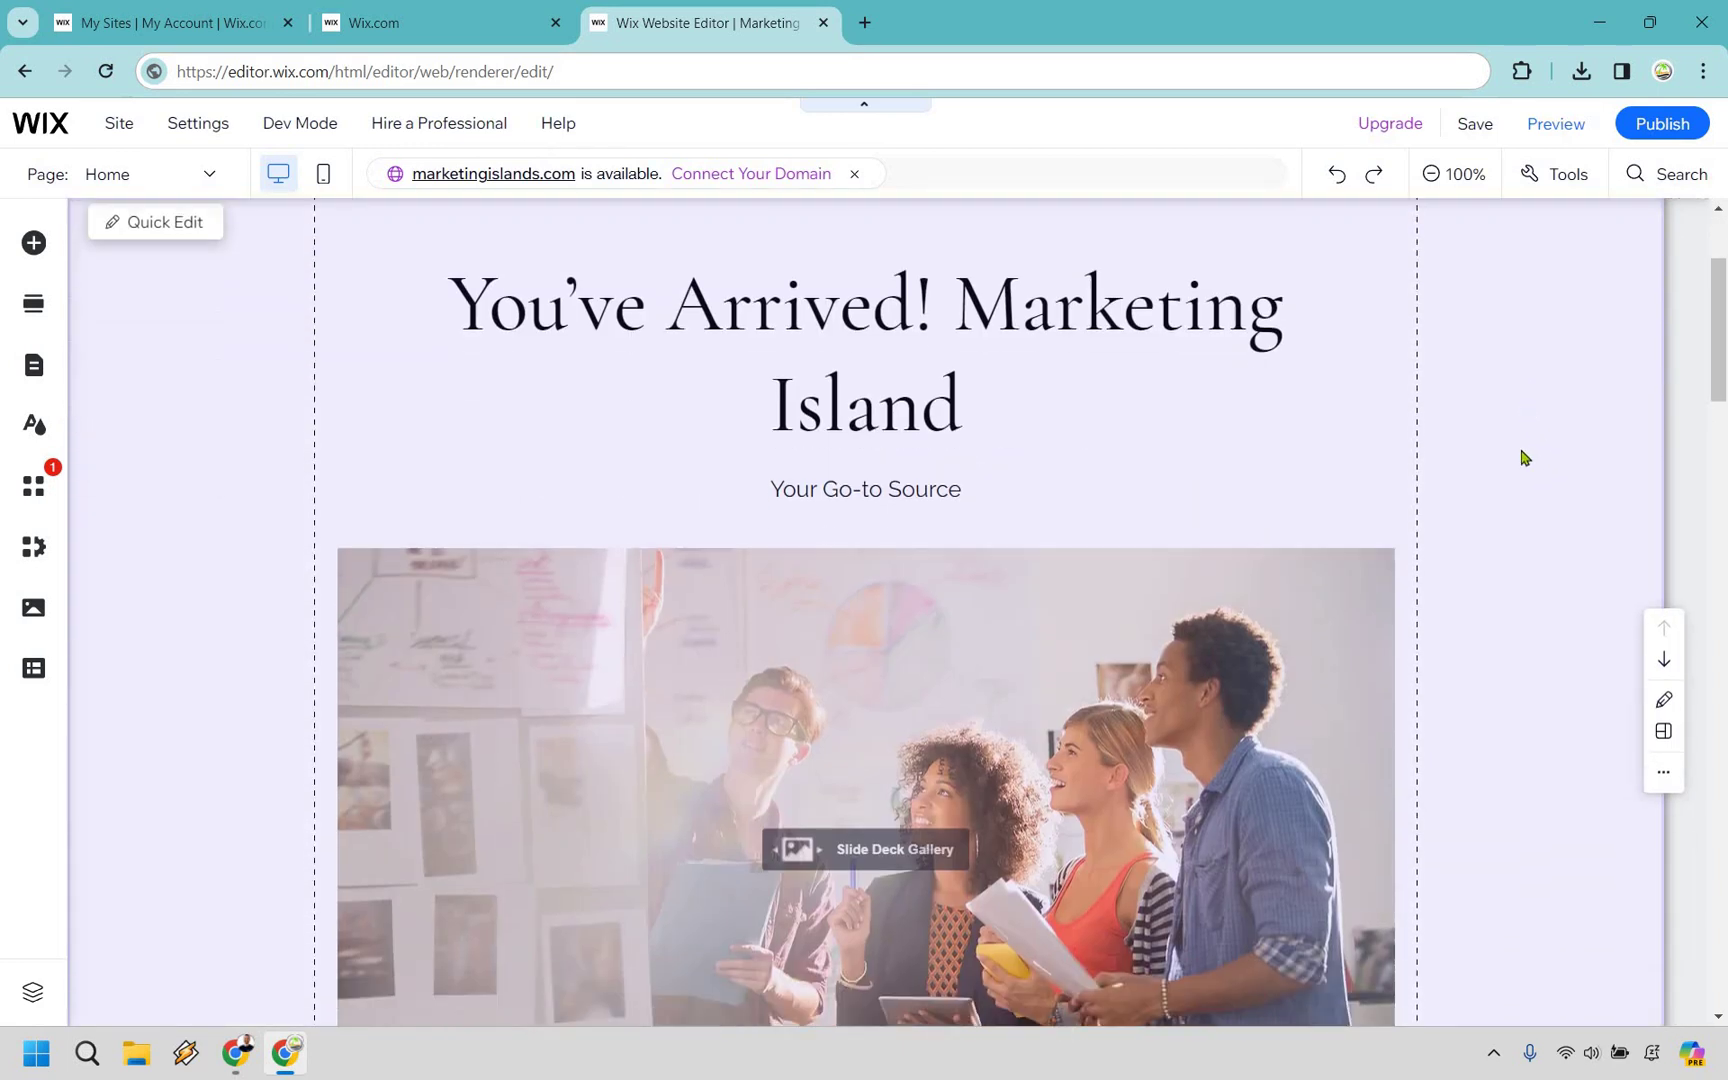
{"action": "scroll", "coordinate": [1522, 453], "scroll_direction": "down", "scroll_amount": 20}
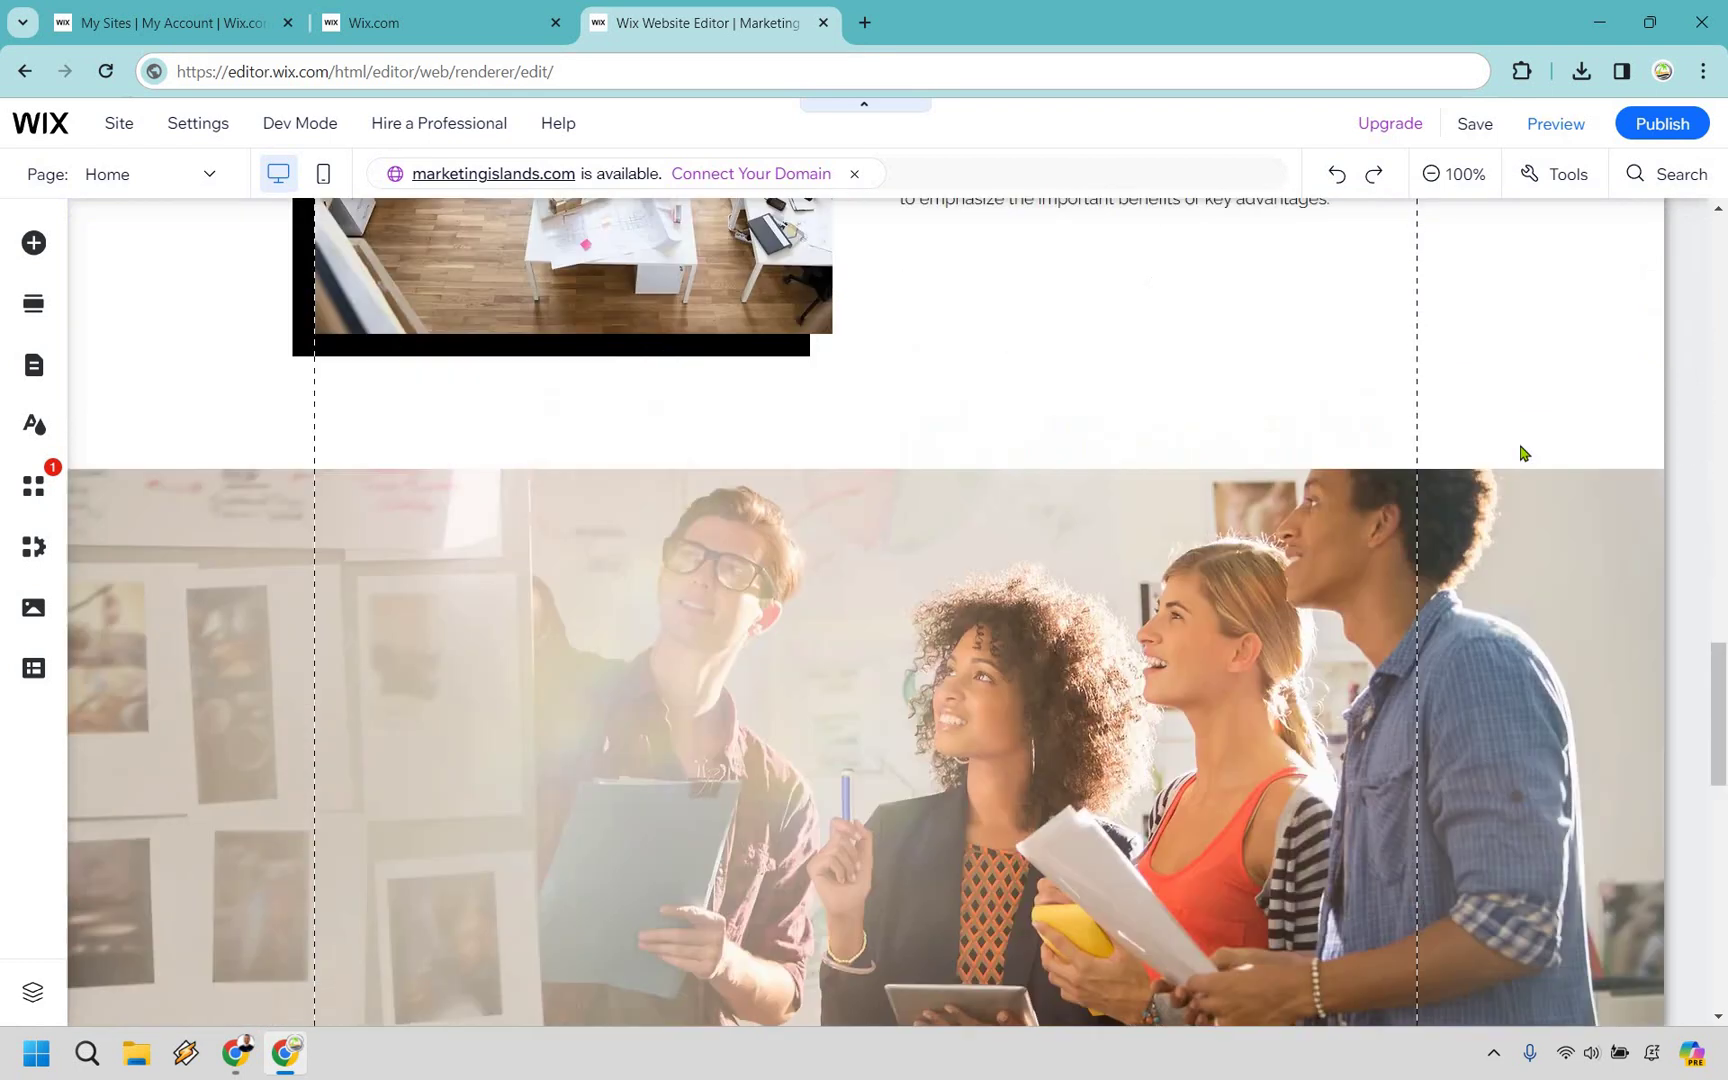
{"action": "scroll", "coordinate": [1510, 472], "scroll_direction": "down", "scroll_amount": 5}
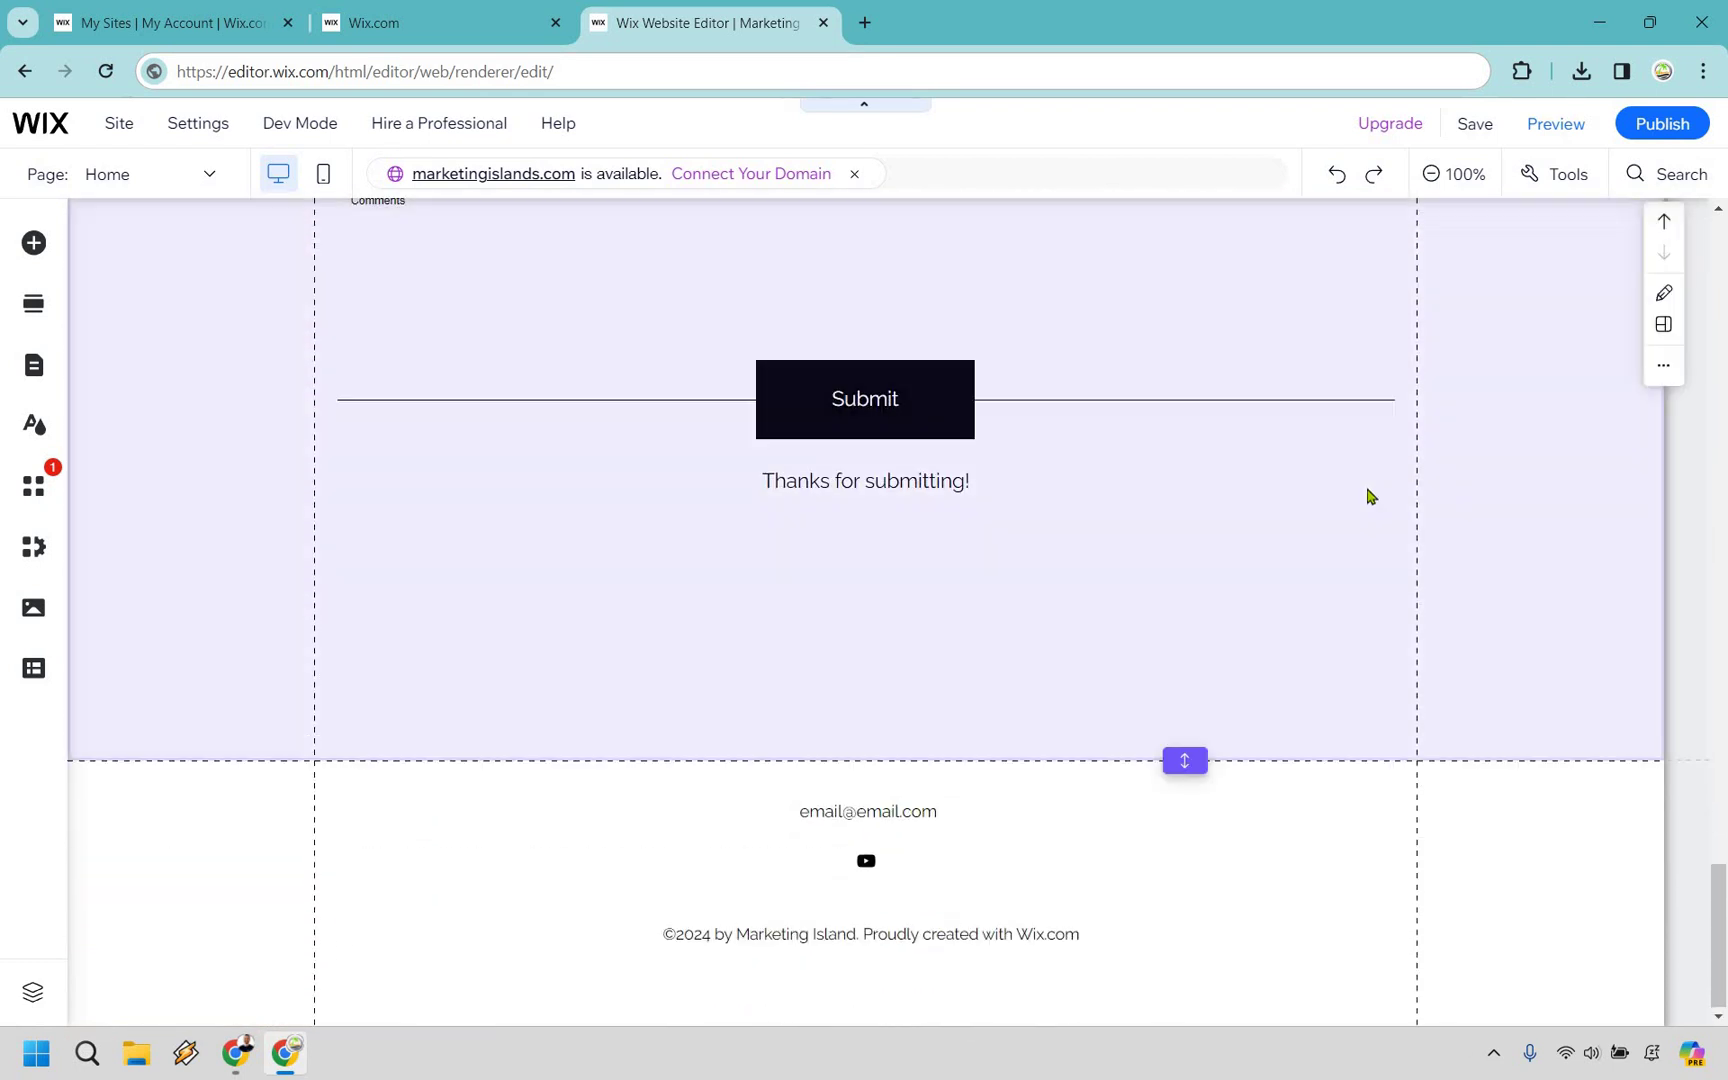
{"action": "scroll", "coordinate": [1369, 494], "scroll_direction": "up", "scroll_amount": 15}
{"action": "scroll", "coordinate": [925, 736], "scroll_direction": "up", "scroll_amount": 5}
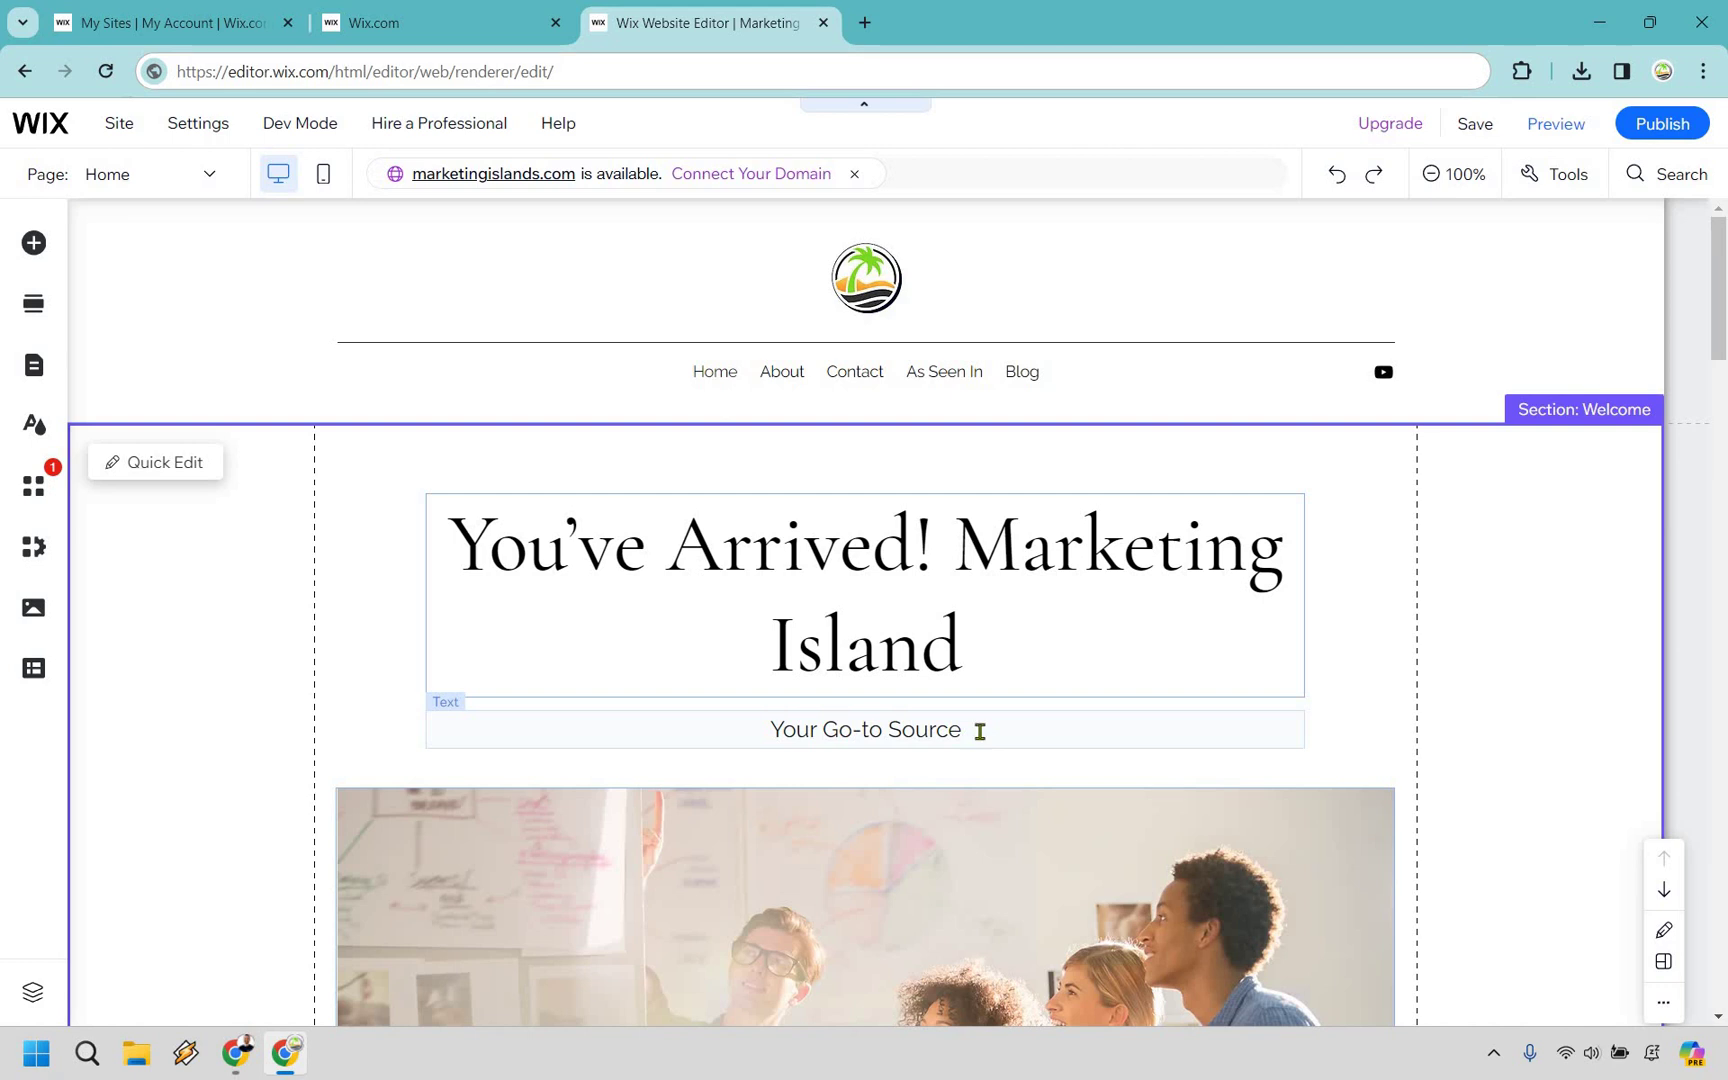
- Extend the subtitle to read 'Your Go-to Source For Software Reviews'
{"action": "left_click", "coordinate": [985, 729]}
{"action": "double_click", "coordinate": [996, 730]}
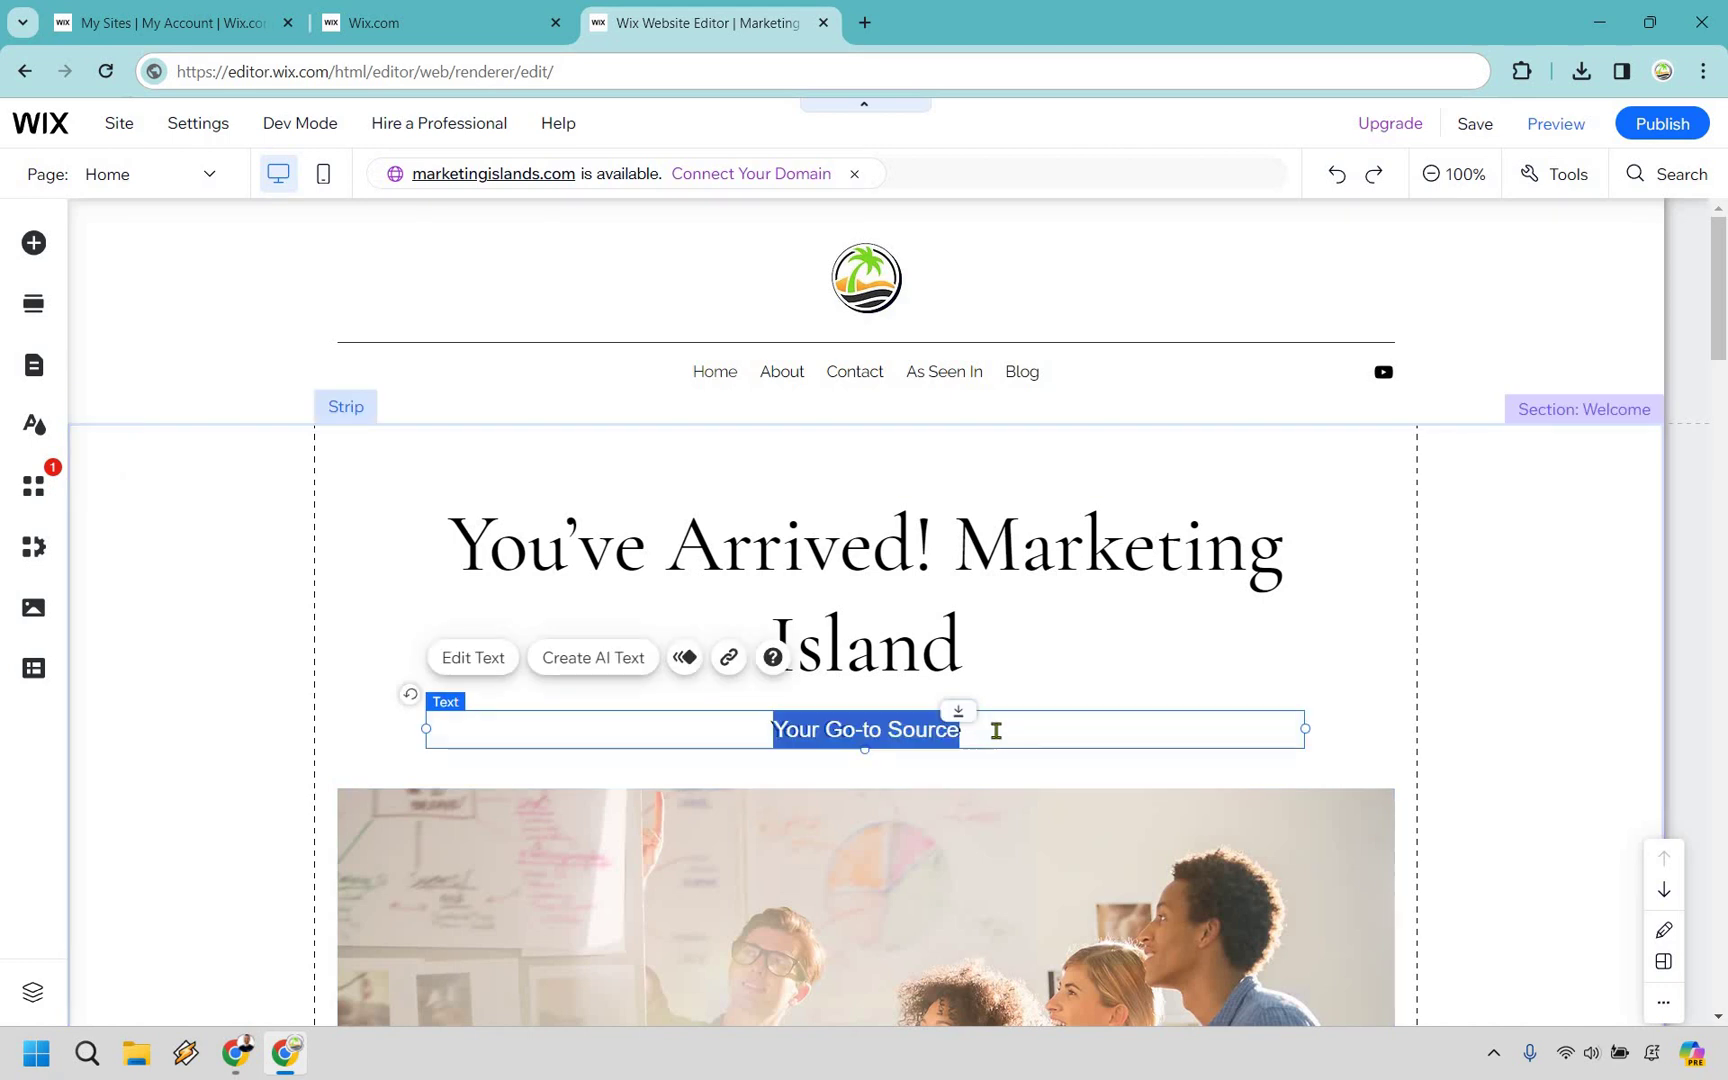
{"action": "left_click", "coordinate": [996, 730]}
{"action": "type", "text": "F"}
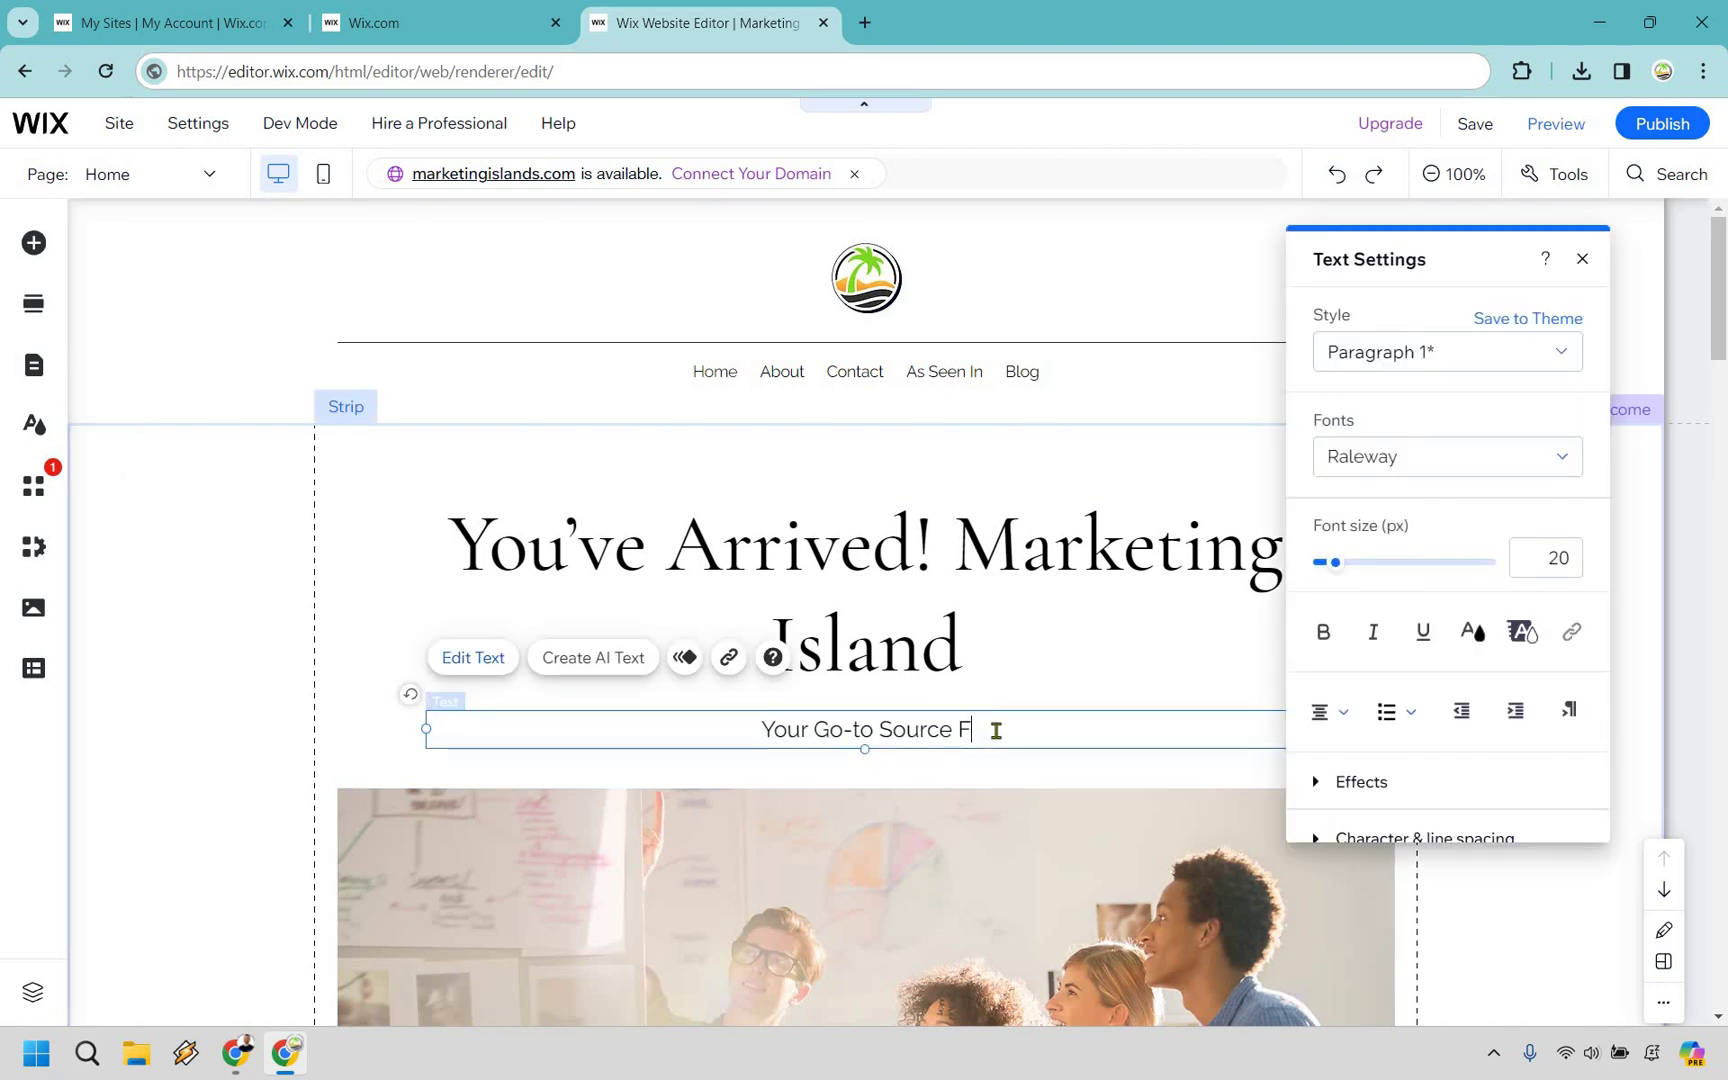
{"action": "type", "text": "or Software Reviews"}
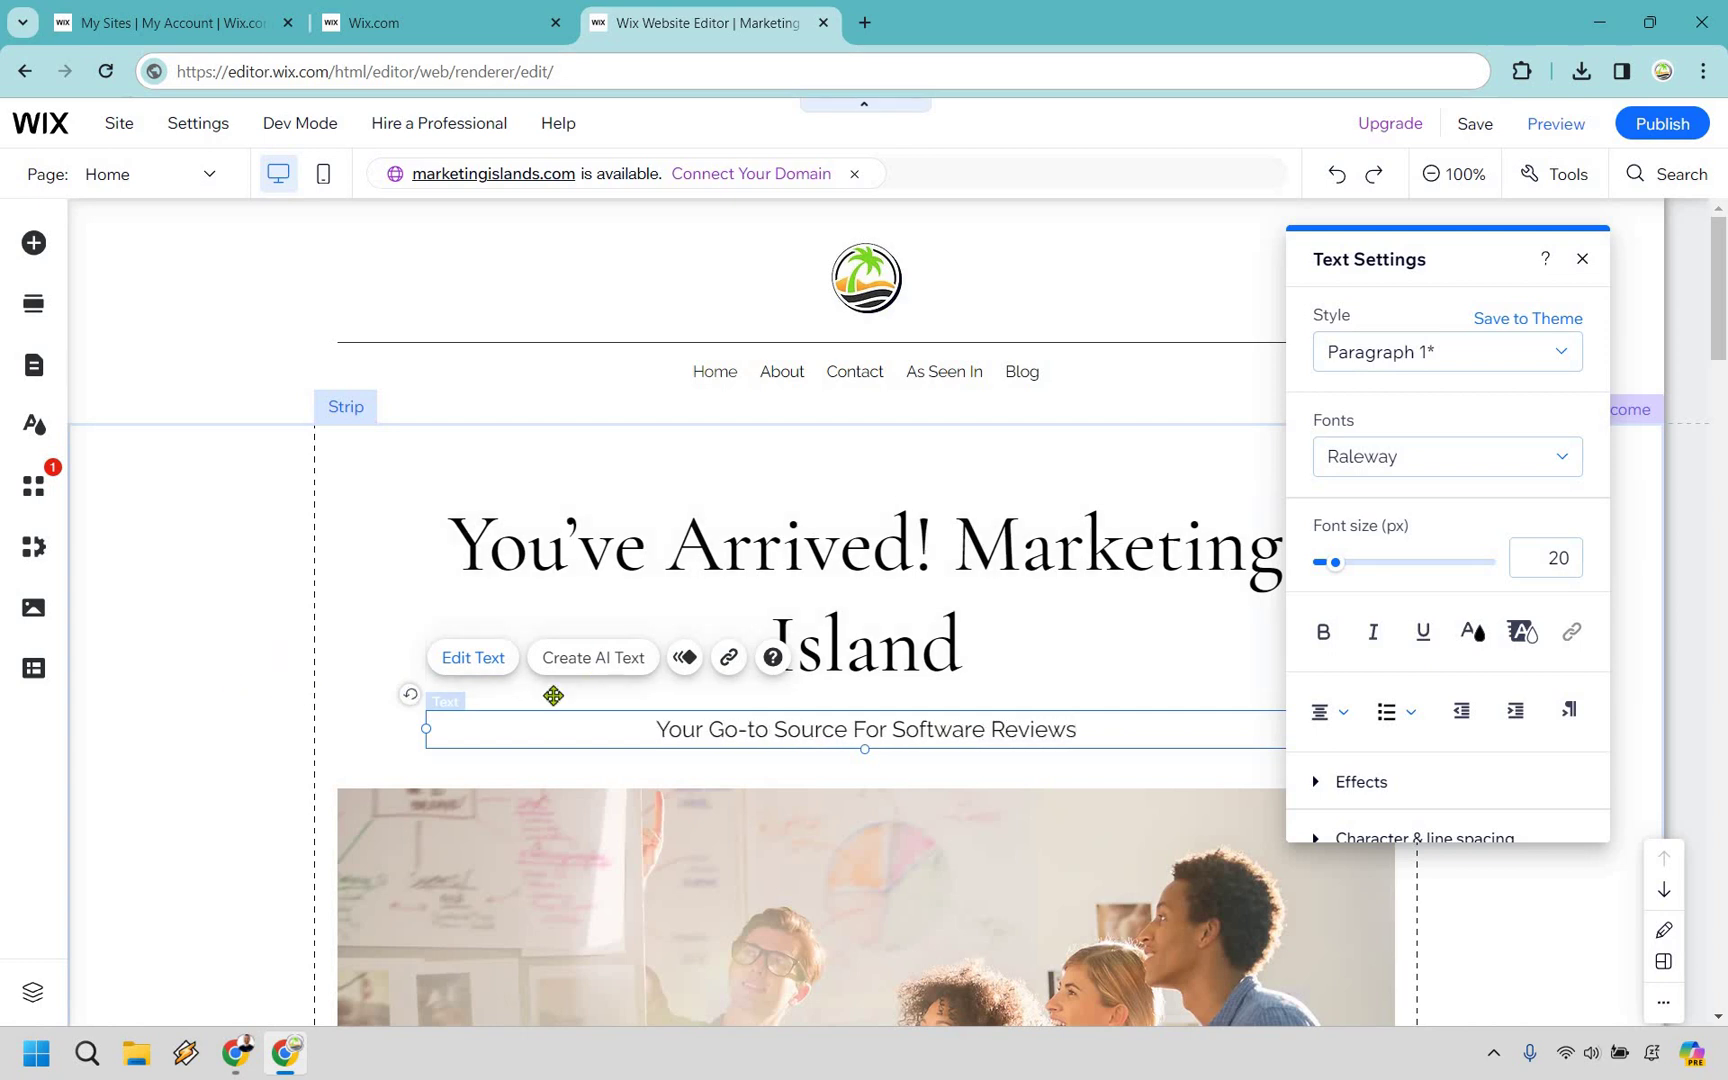
{"action": "left_click", "coordinate": [792, 701]}
{"action": "left_click", "coordinate": [758, 724]}
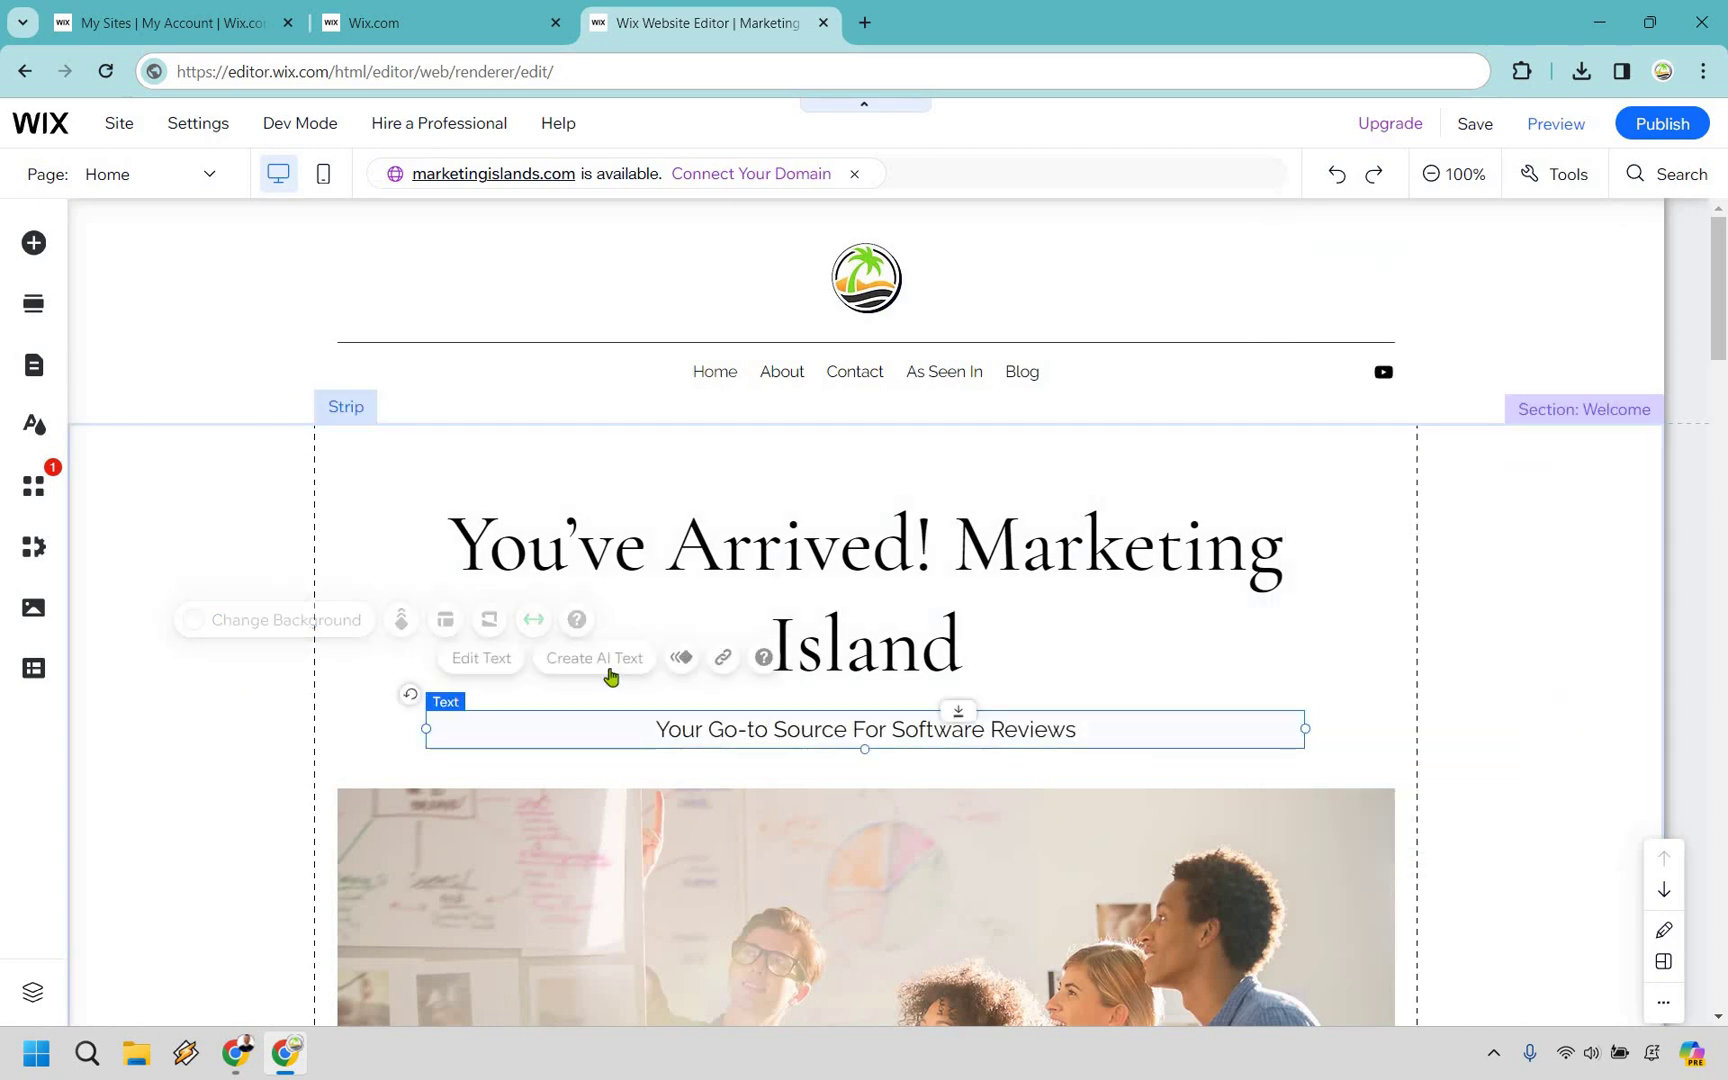
- Replace 'You've Arrived!' in the heading with 'Welcome To'
{"action": "left_click", "coordinate": [957, 544]}
{"action": "double_click", "coordinate": [645, 541]}
{"action": "left_click", "coordinate": [451, 532]}
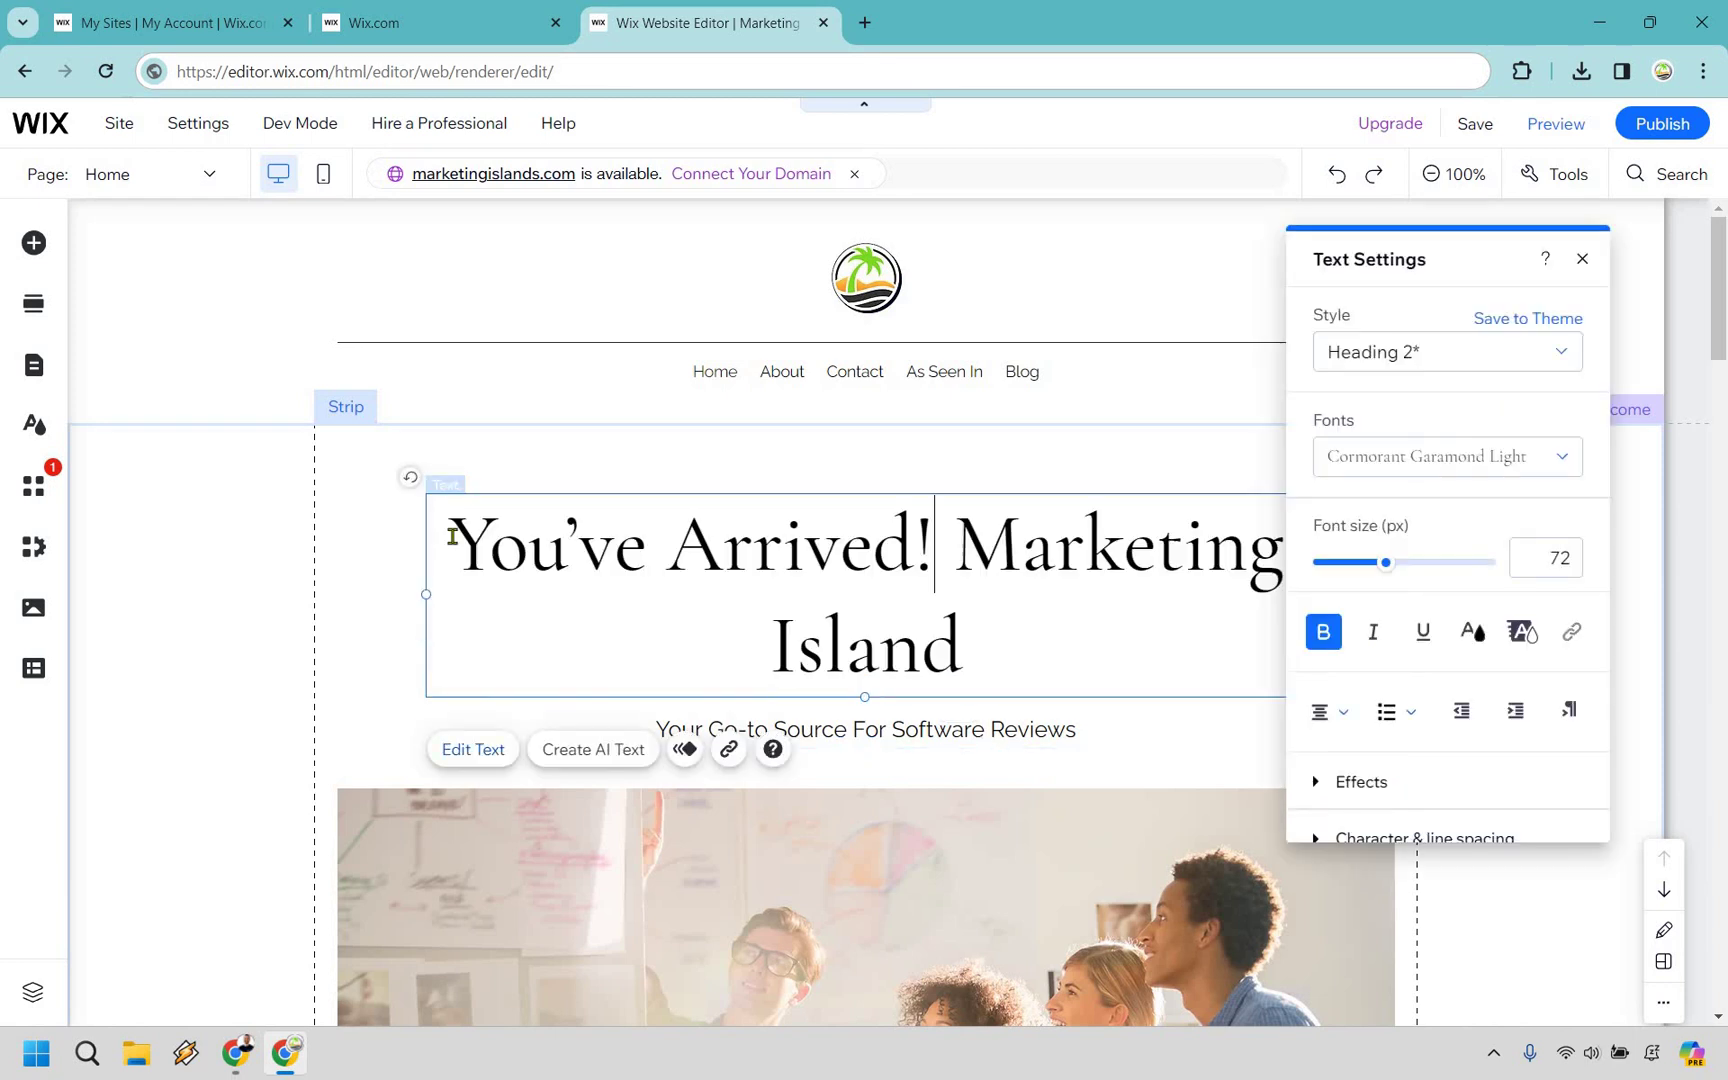
{"action": "left_click_drag", "start_coordinate": [952, 544], "coordinate": [480, 534]}
{"action": "type", "text": "Welcome To"}
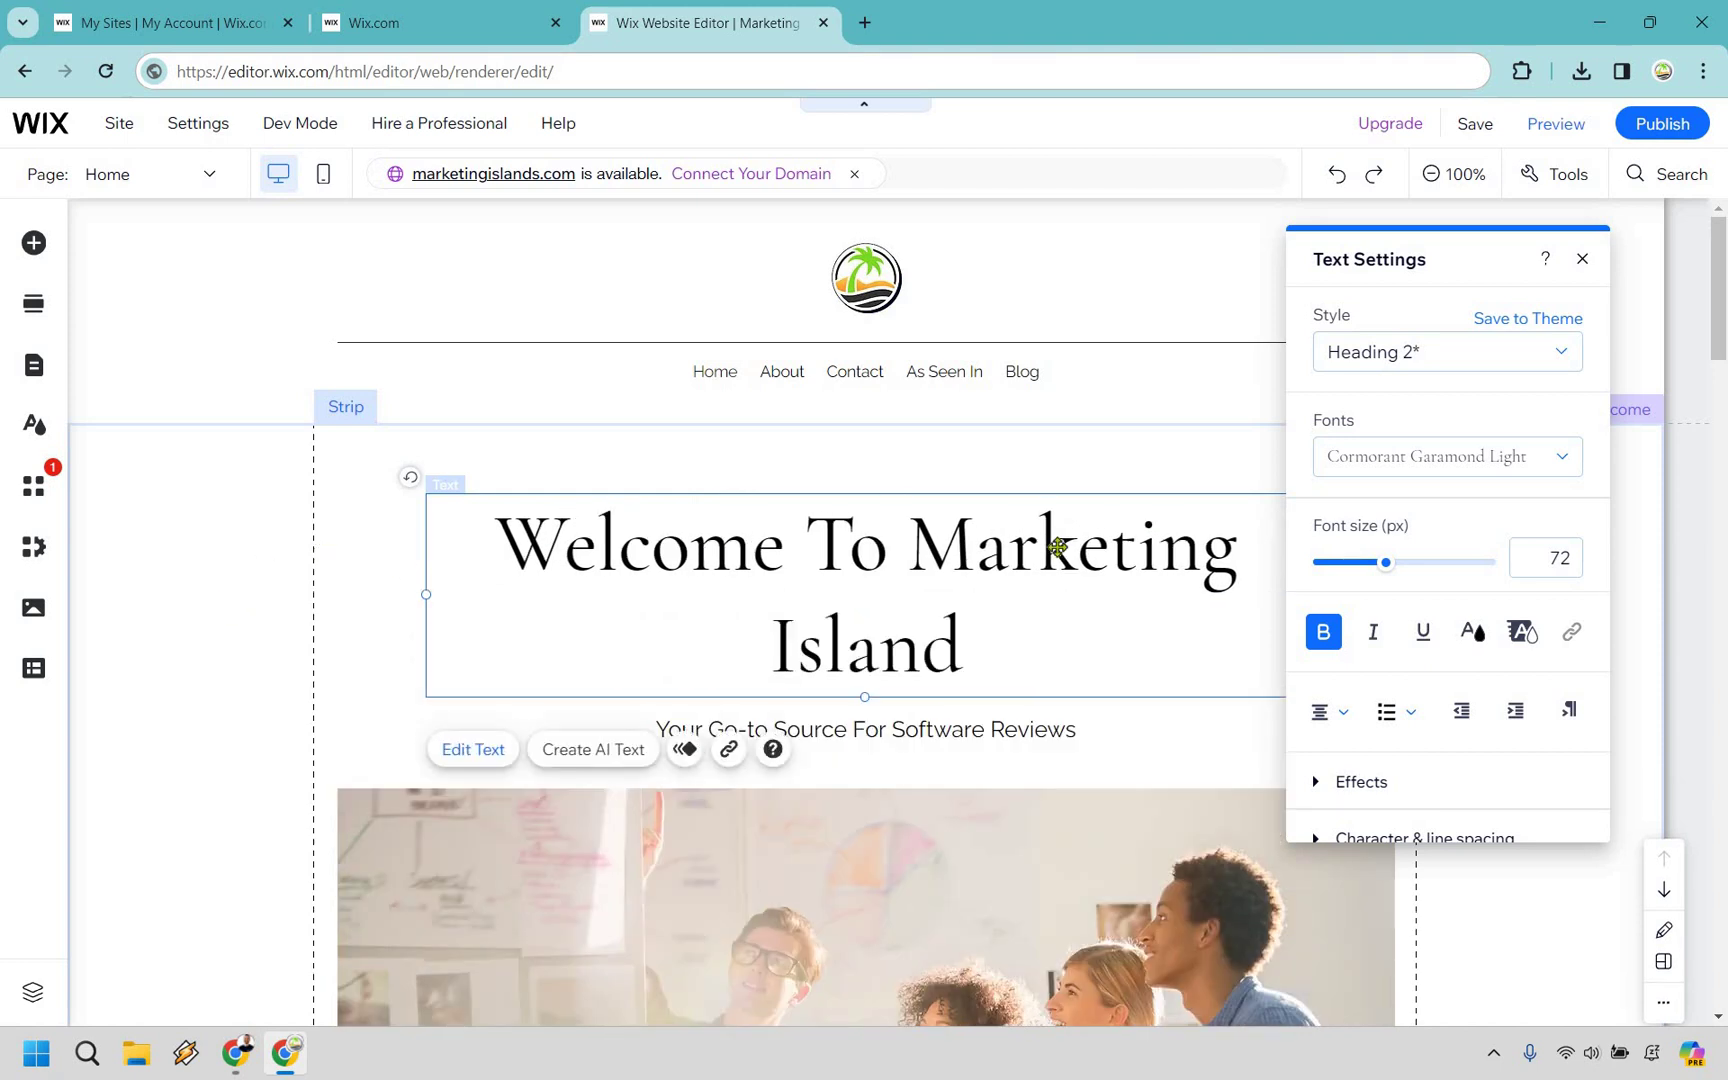
{"action": "left_click", "coordinate": [1552, 548]}
{"action": "scroll", "coordinate": [1135, 560], "scroll_direction": "down", "scroll_amount": 5}
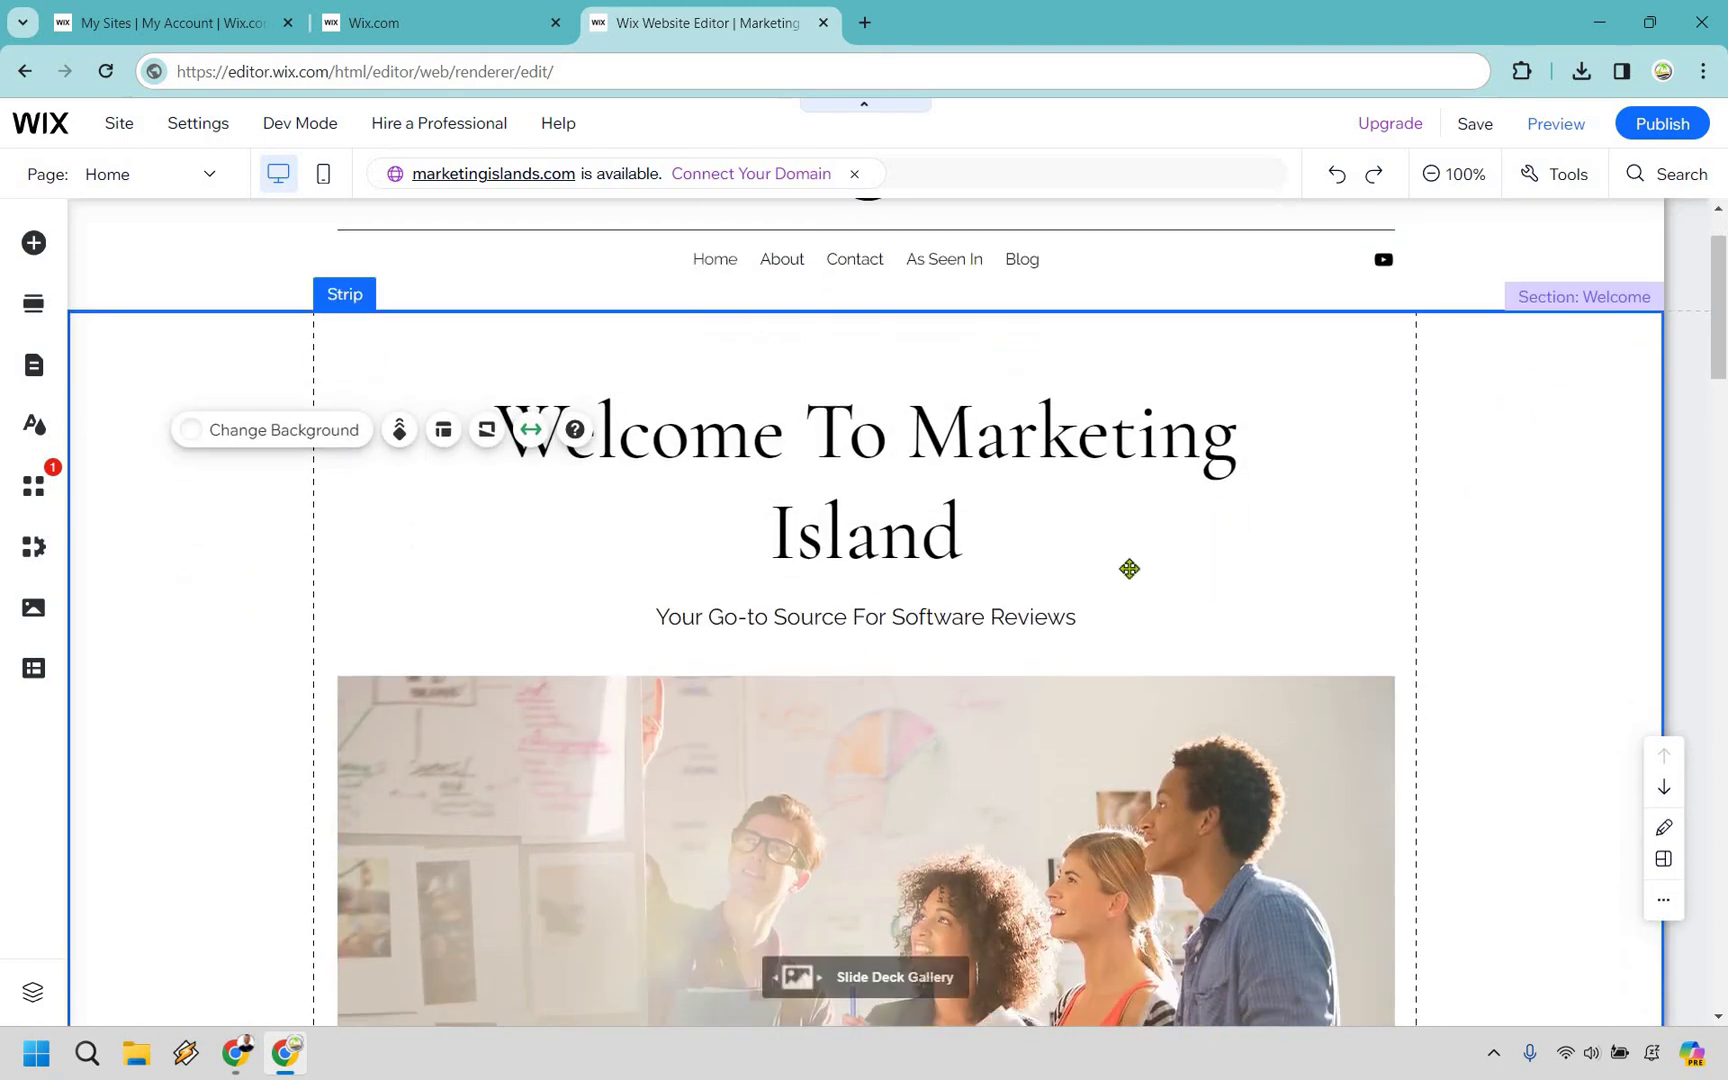
- Select the homepage slideshow gallery to manage its 11 images
{"action": "left_click", "coordinate": [1139, 537]}
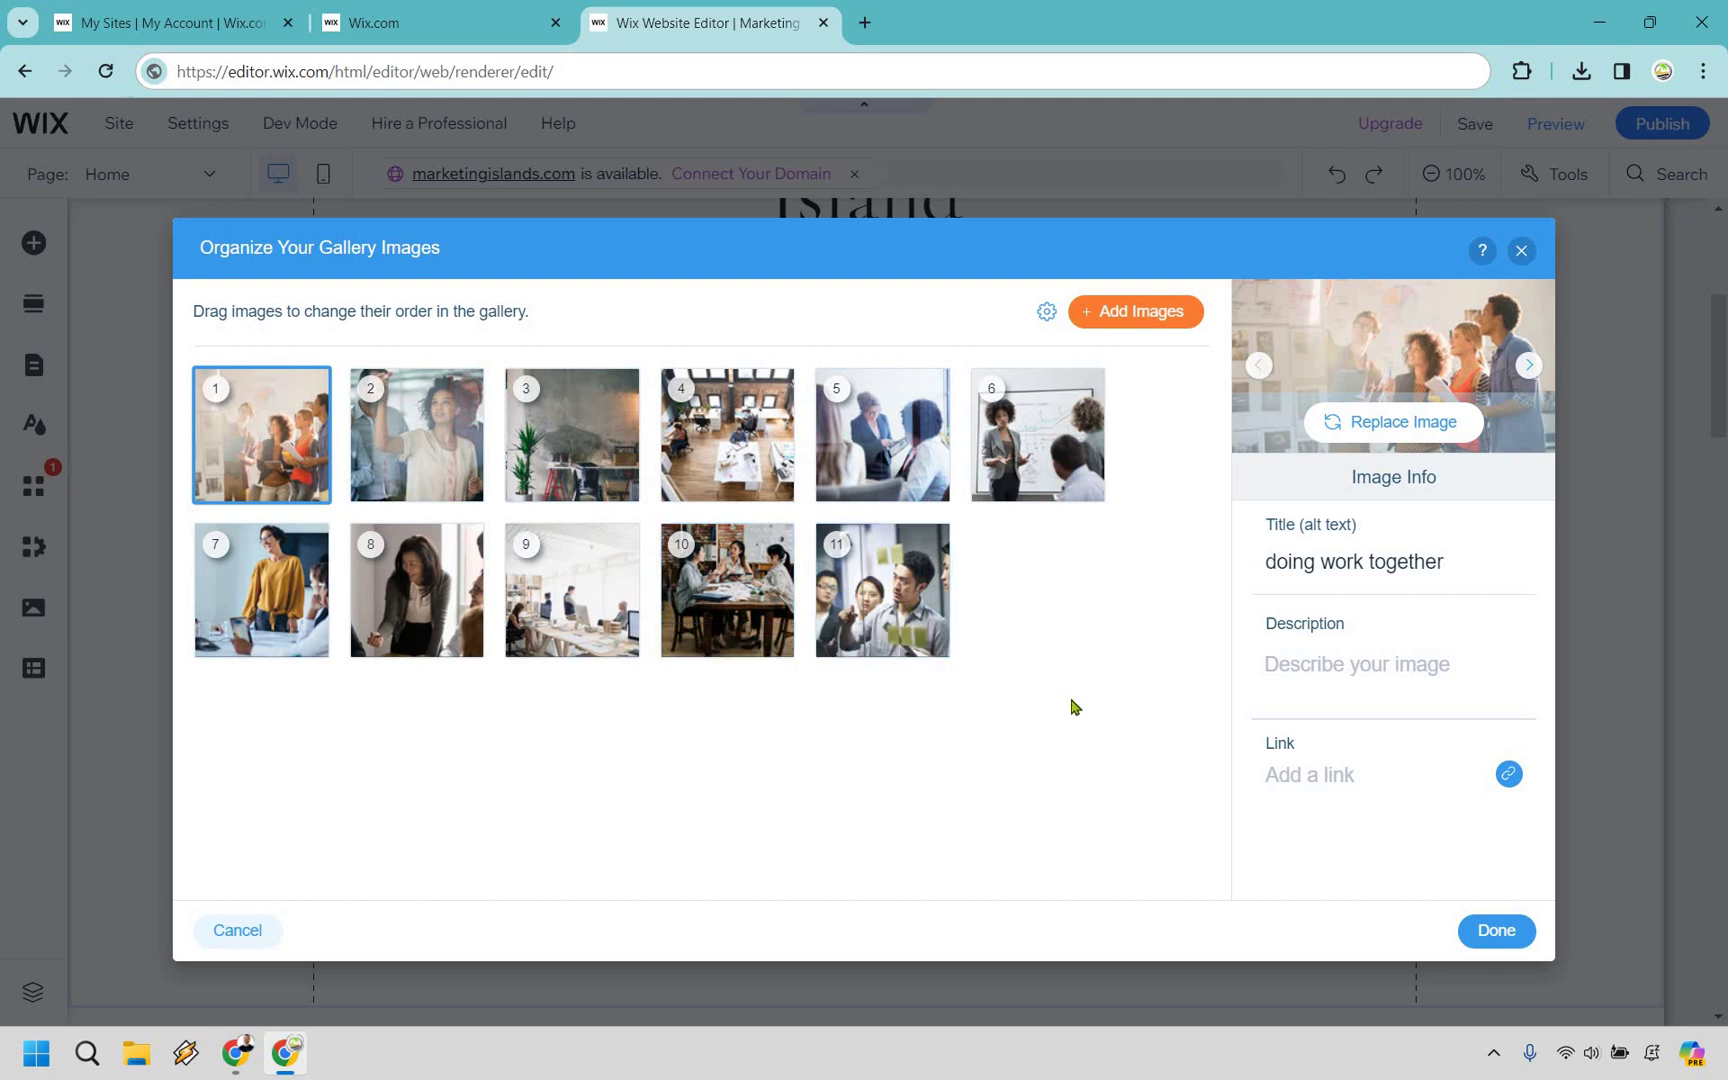
- Search Unsplash for 'island' photos in a new tab
{"action": "left_click", "coordinate": [866, 23]}
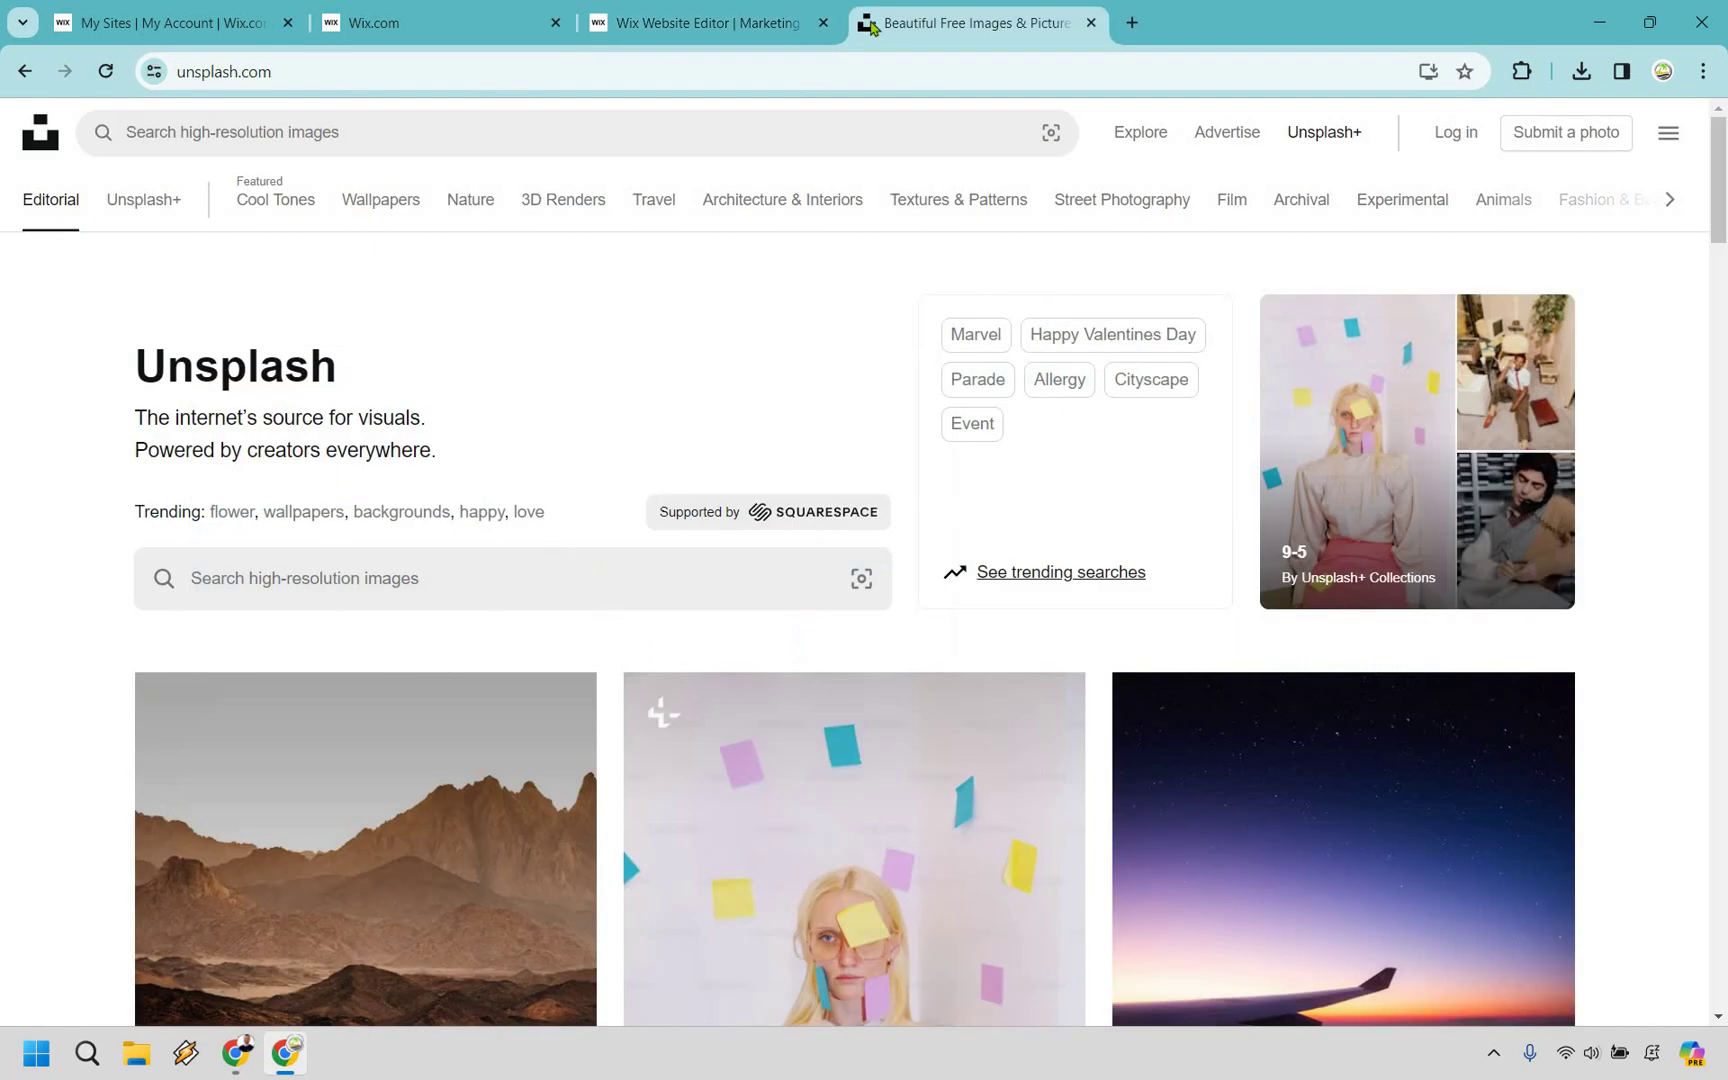
{"action": "left_click", "coordinate": [684, 135]}
{"action": "type", "text": "island"}
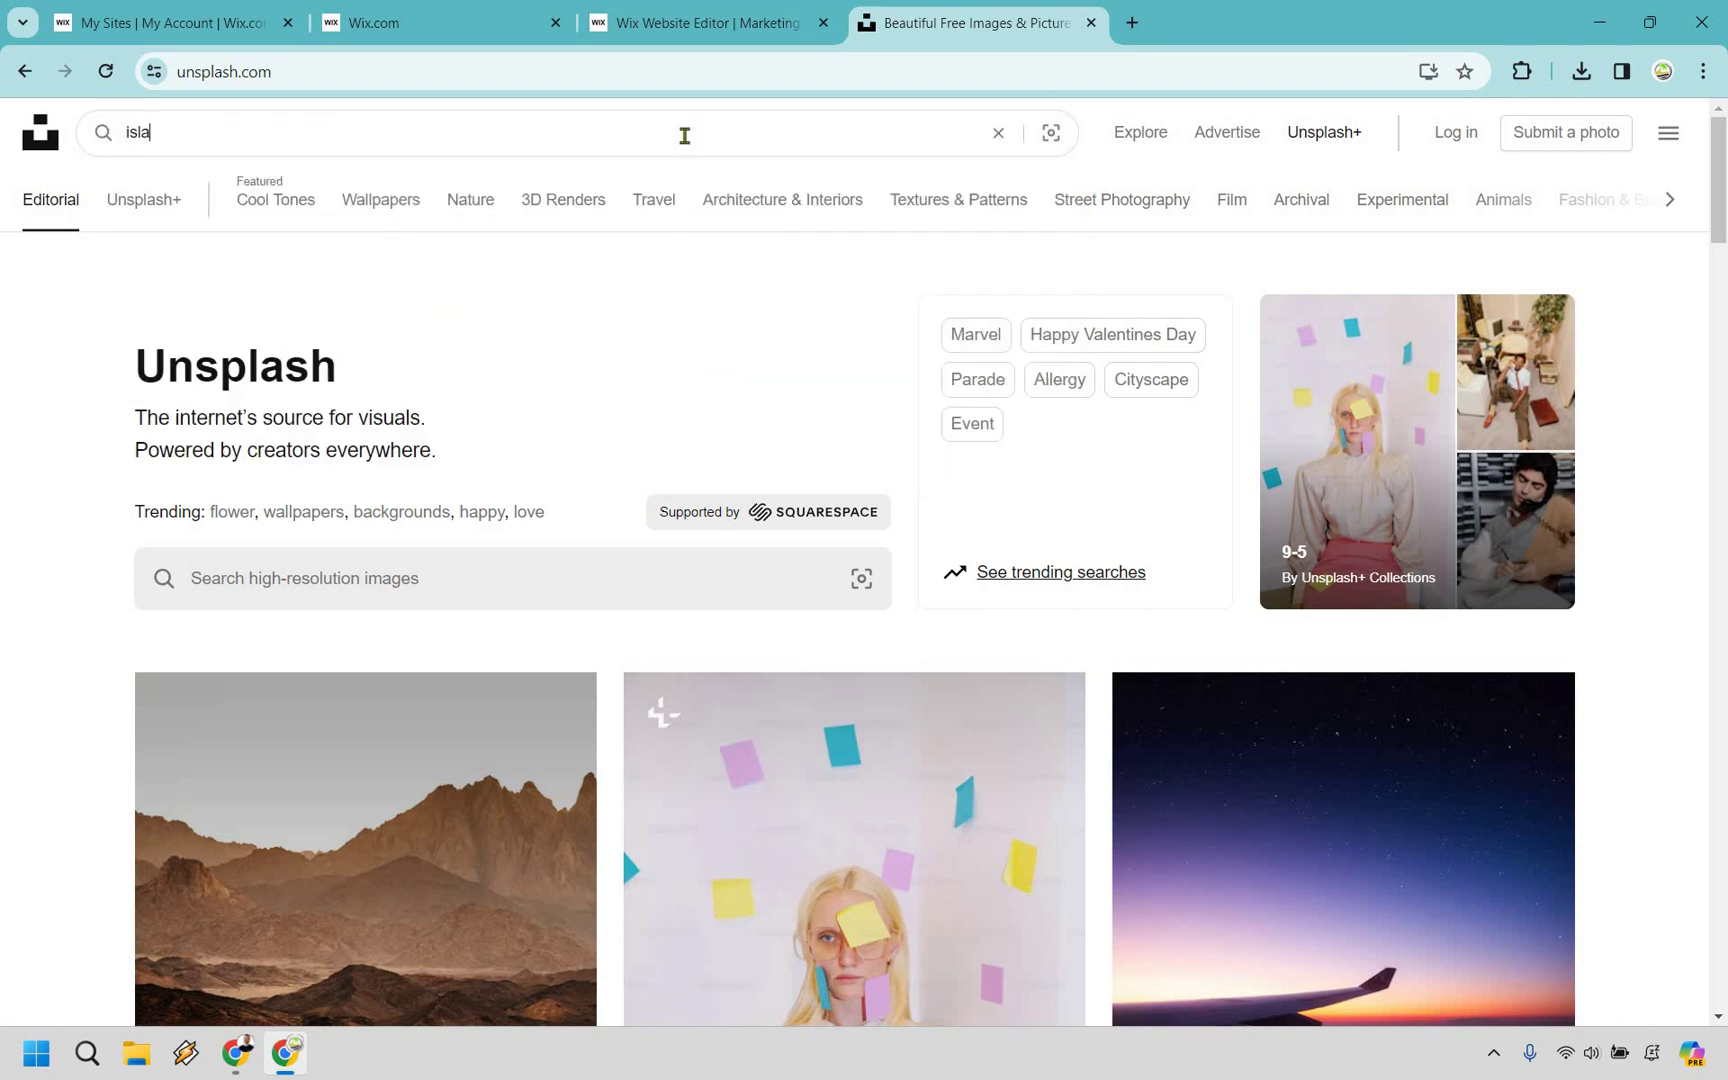
{"action": "key", "text": "Return"}
{"action": "scroll", "coordinate": [1196, 324], "scroll_direction": "down", "scroll_amount": 9}
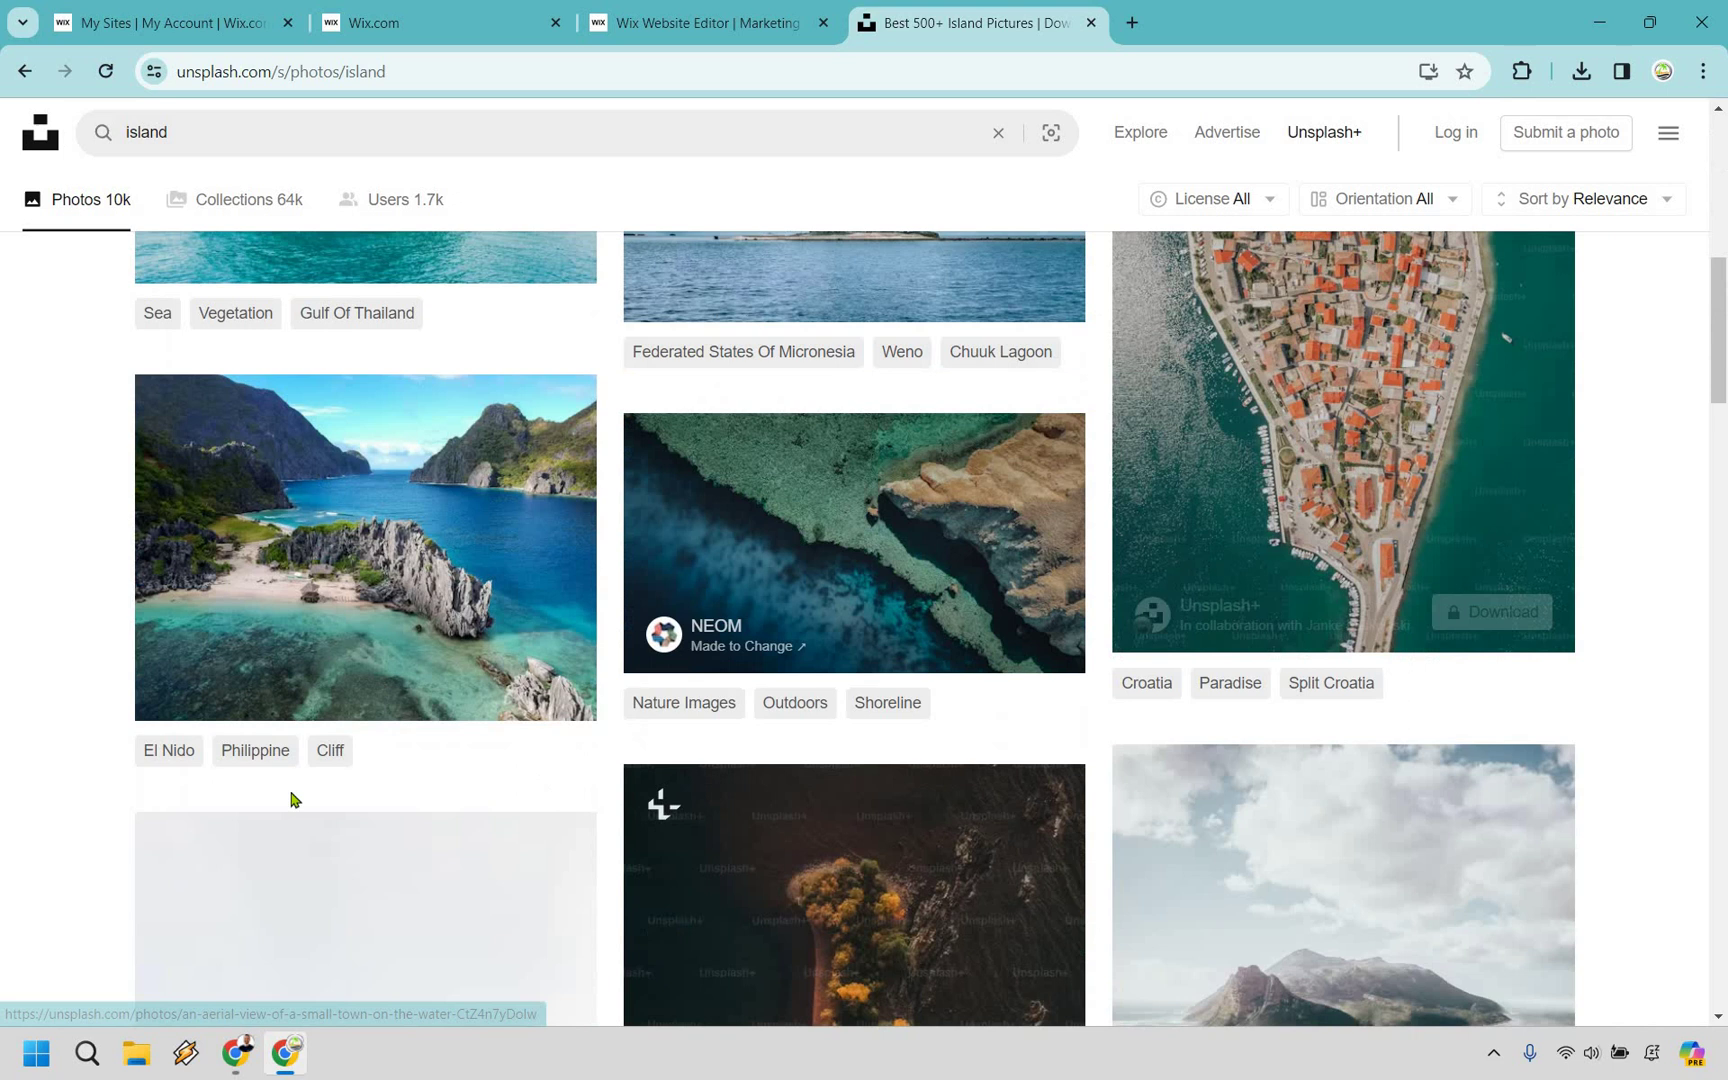
{"action": "scroll", "coordinate": [289, 798], "scroll_direction": "up", "scroll_amount": 5}
{"action": "scroll", "coordinate": [355, 135], "scroll_direction": "up", "scroll_amount": 5}
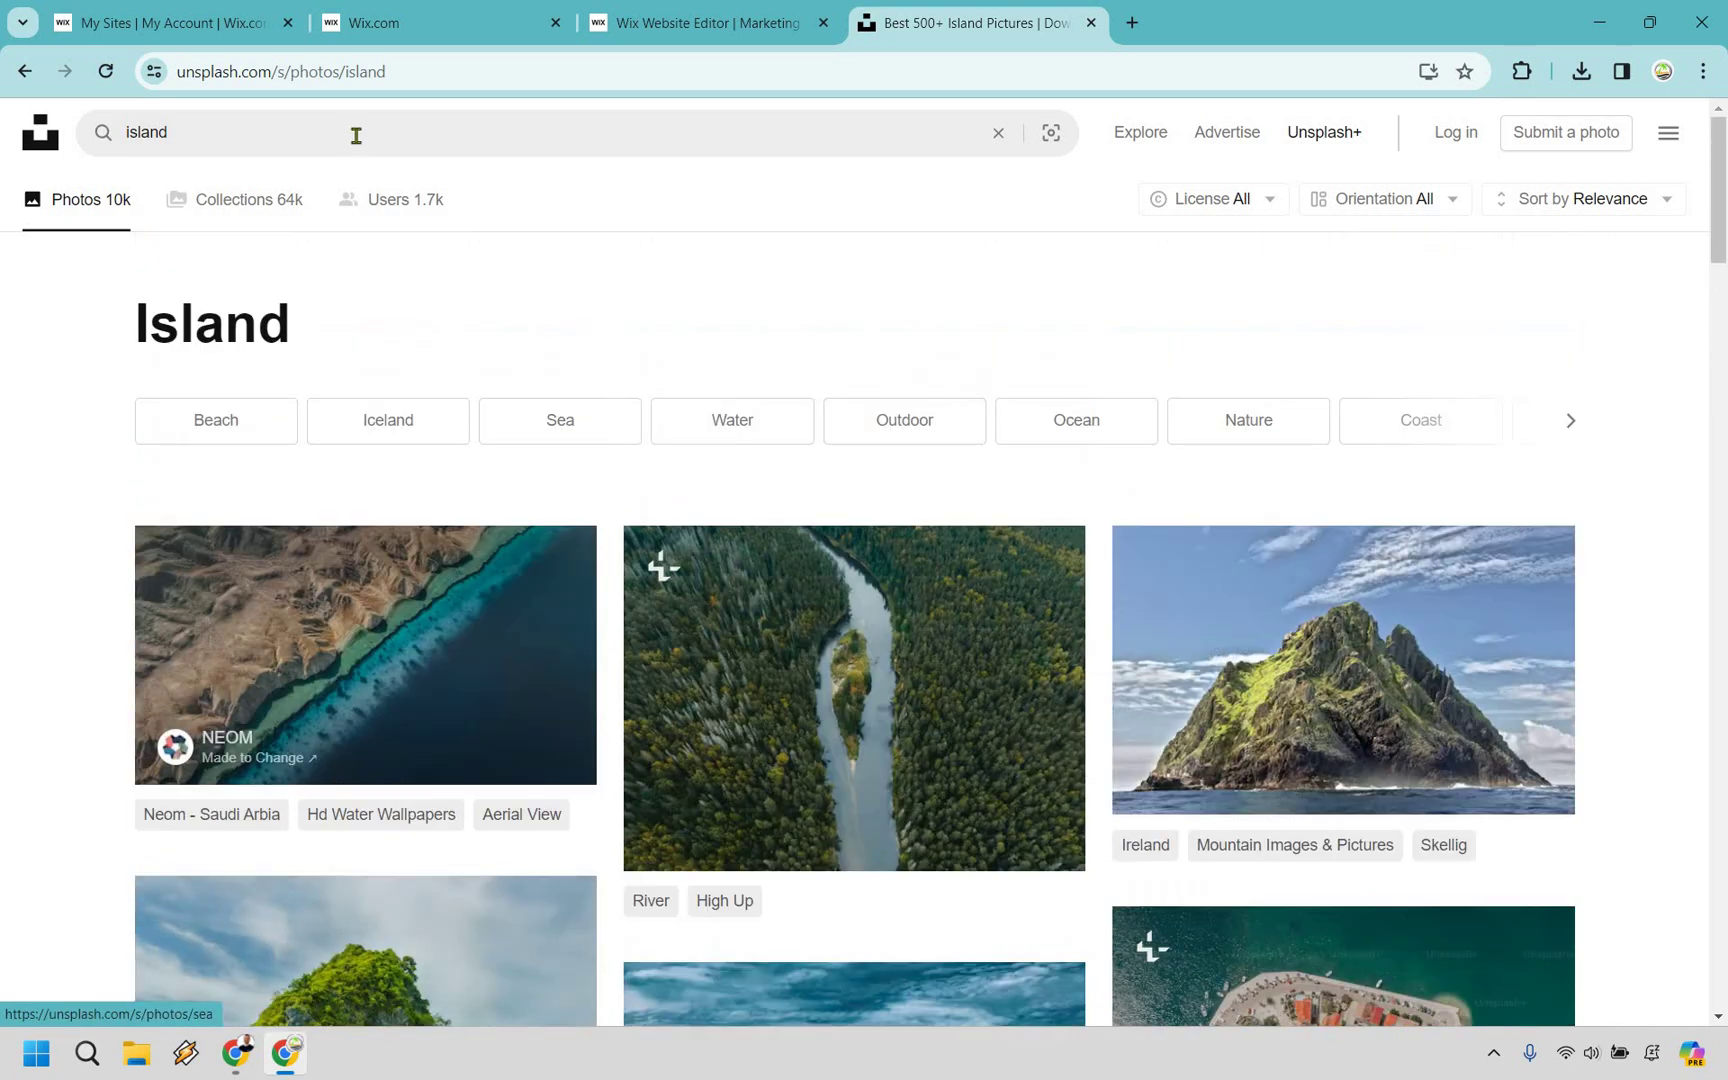
- Search Unsplash for 'marketing' photos, browse results, and return to Wix
{"action": "left_click", "coordinate": [356, 135]}
{"action": "type", "text": "marke"}
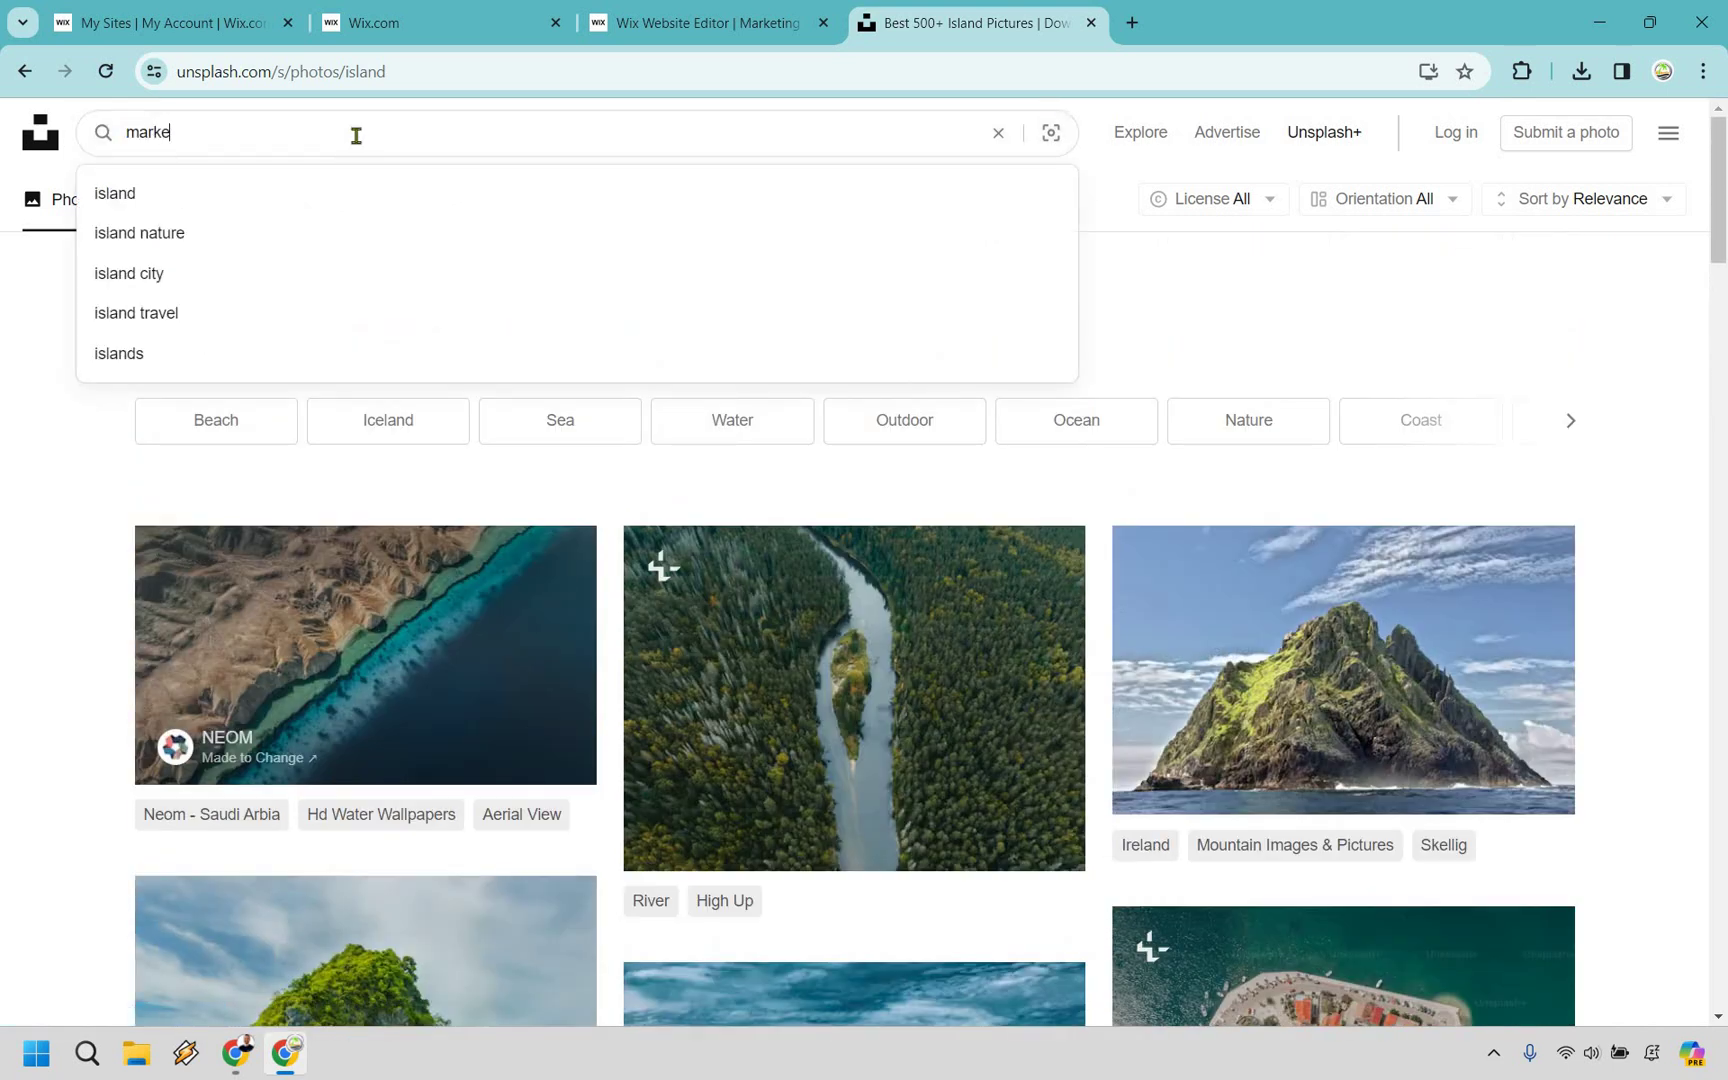
{"action": "type", "text": "ting"}
{"action": "key", "text": "Return"}
{"action": "scroll", "coordinate": [895, 410], "scroll_direction": "down", "scroll_amount": 5}
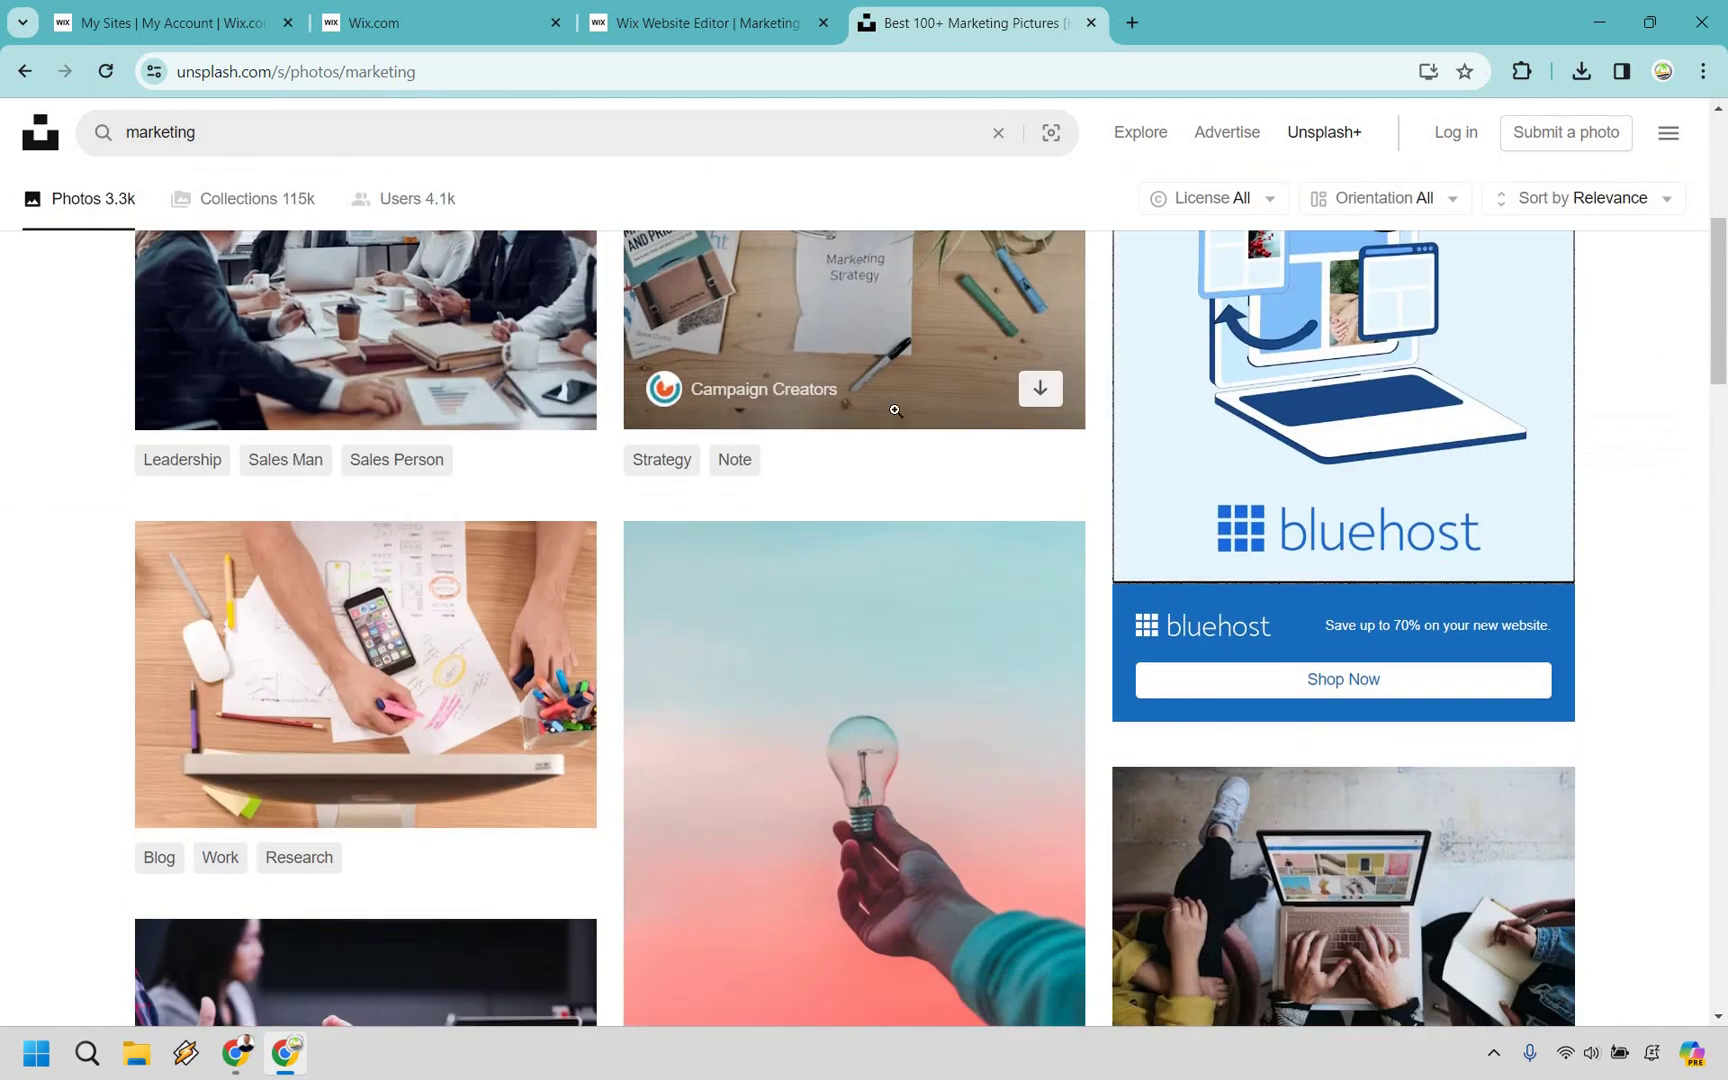
{"action": "scroll", "coordinate": [895, 410], "scroll_direction": "down", "scroll_amount": 5}
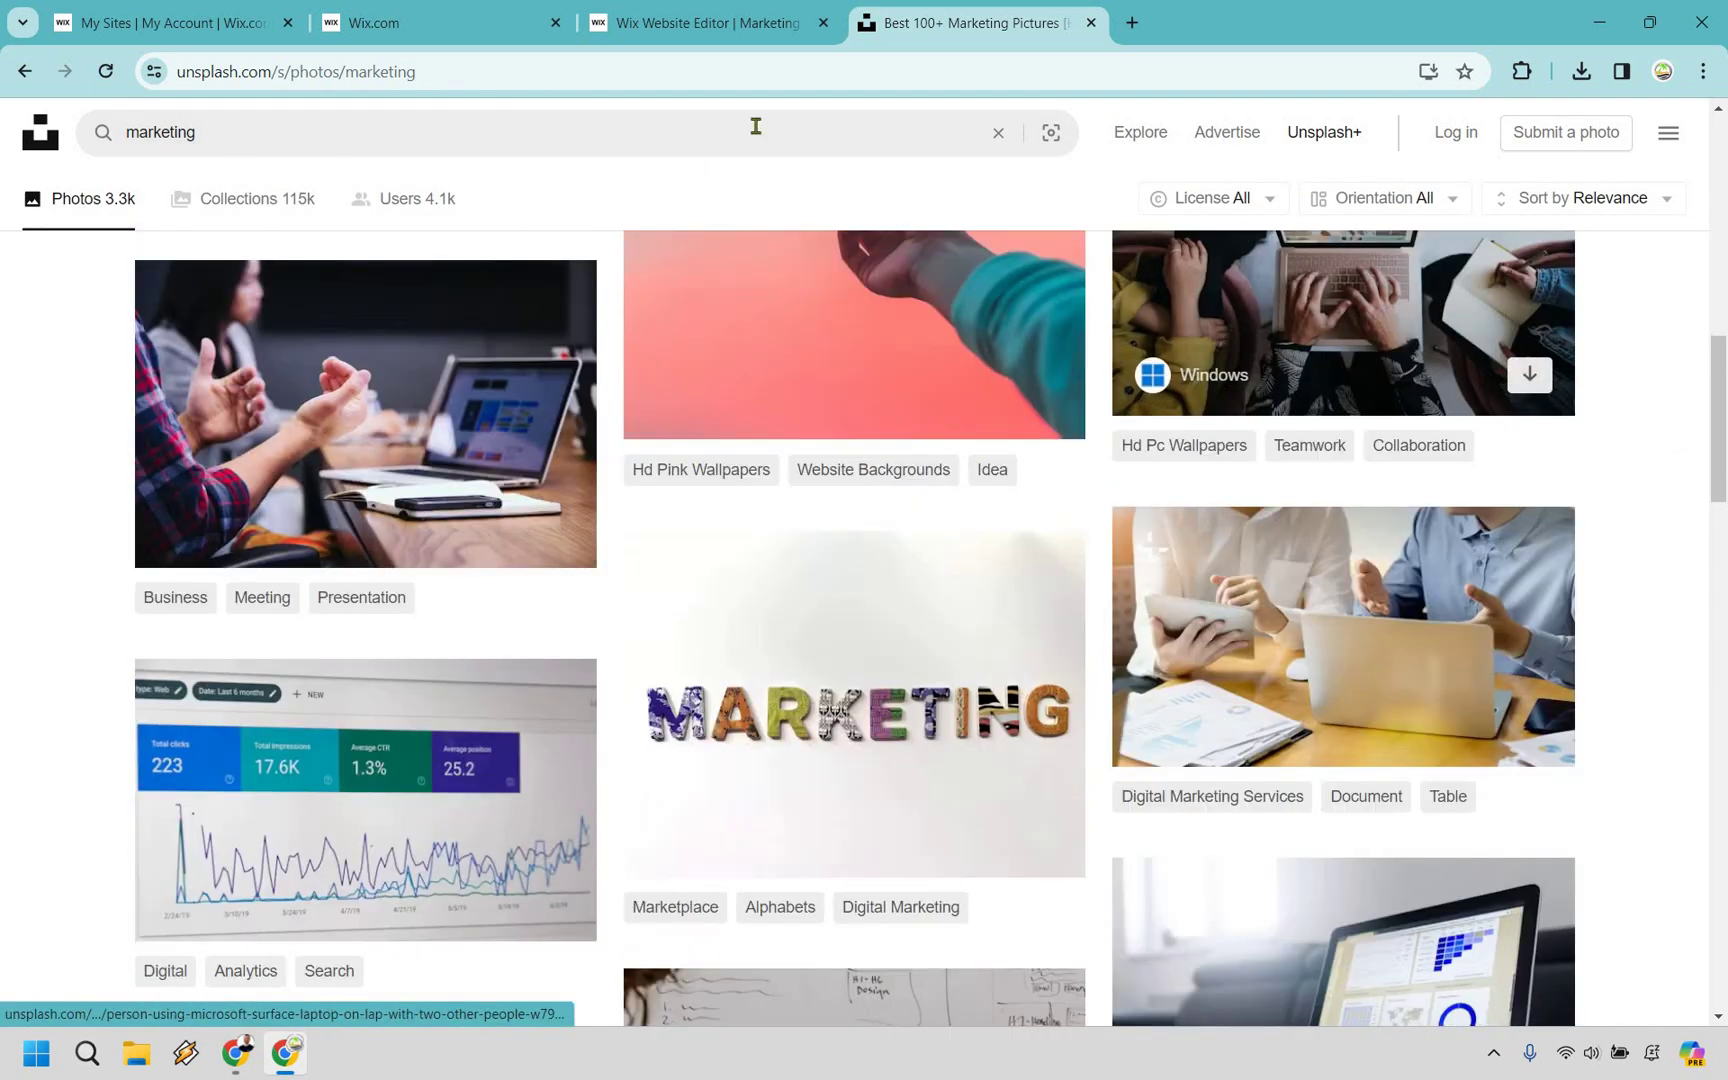
{"action": "scroll", "coordinate": [755, 126], "scroll_direction": "down", "scroll_amount": 4}
{"action": "key", "text": "ctrl+shift+Tab"}
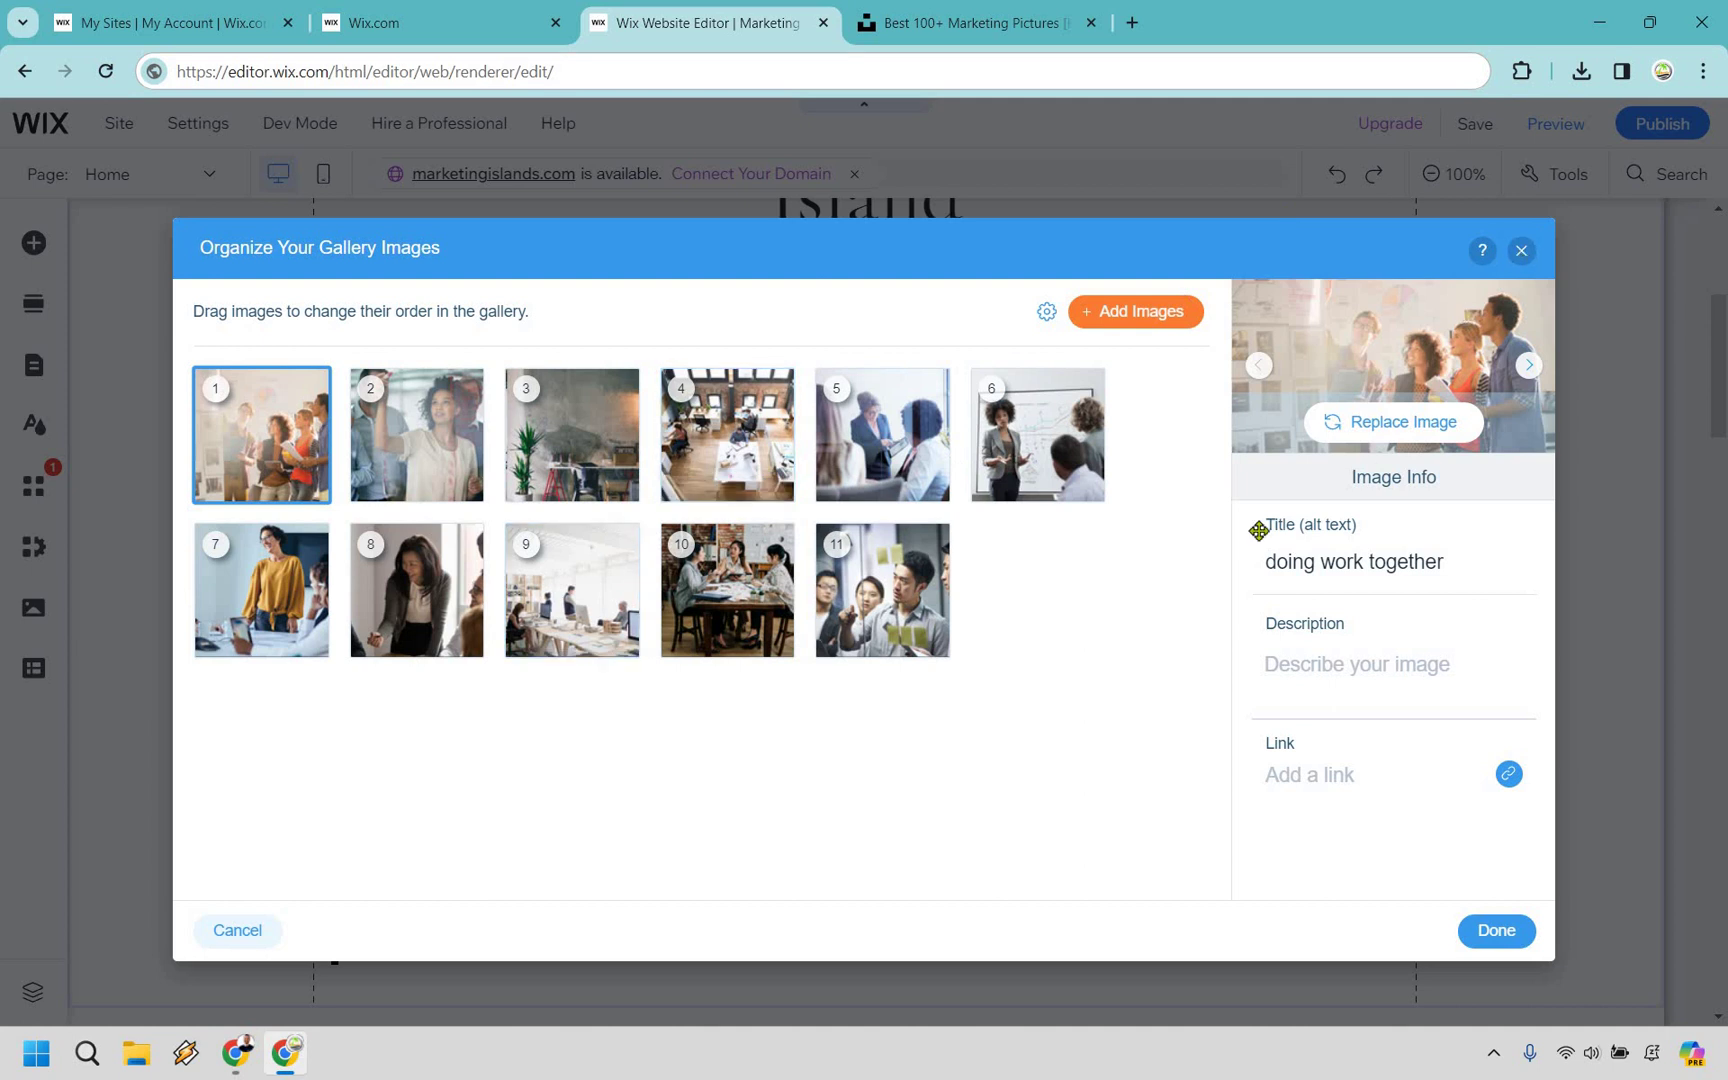
- Close the gallery organizer twice, keeping the slider's 11 original images, and scroll down to About Me
{"action": "key", "text": "Escape"}
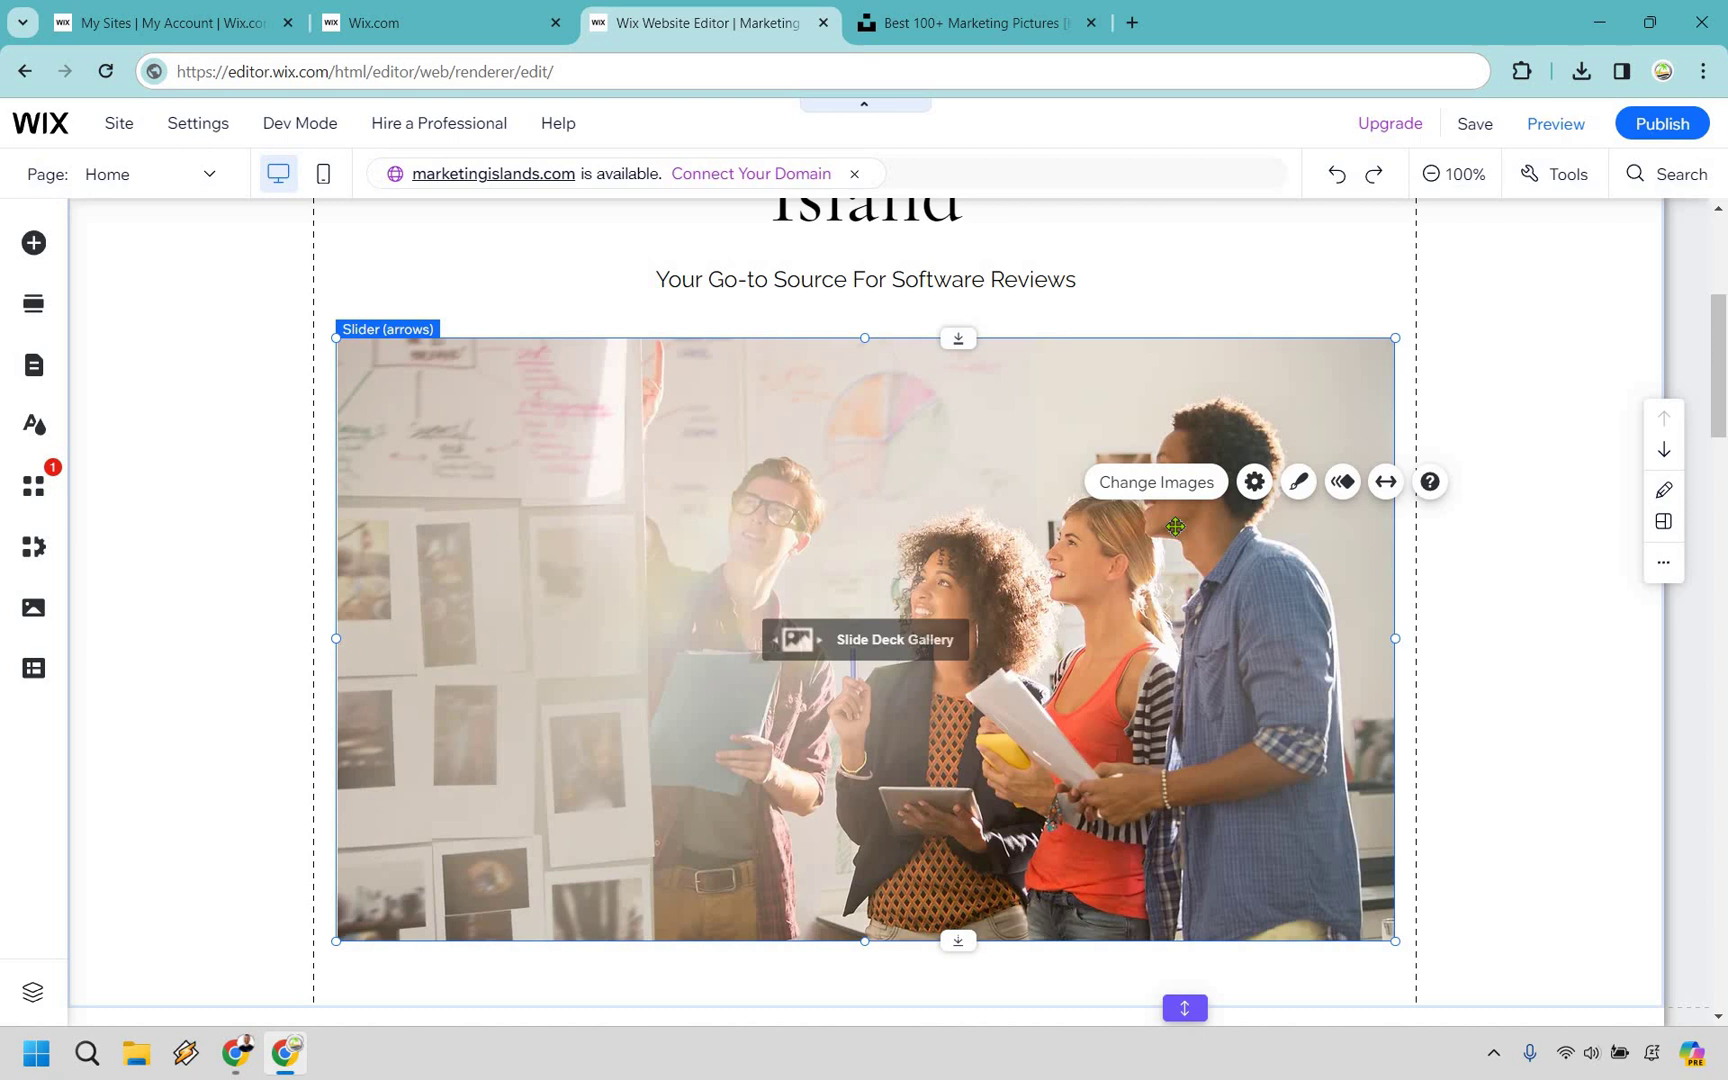
{"action": "scroll", "coordinate": [1175, 526], "scroll_direction": "down", "scroll_amount": 1}
{"action": "left_click", "coordinate": [1170, 473]}
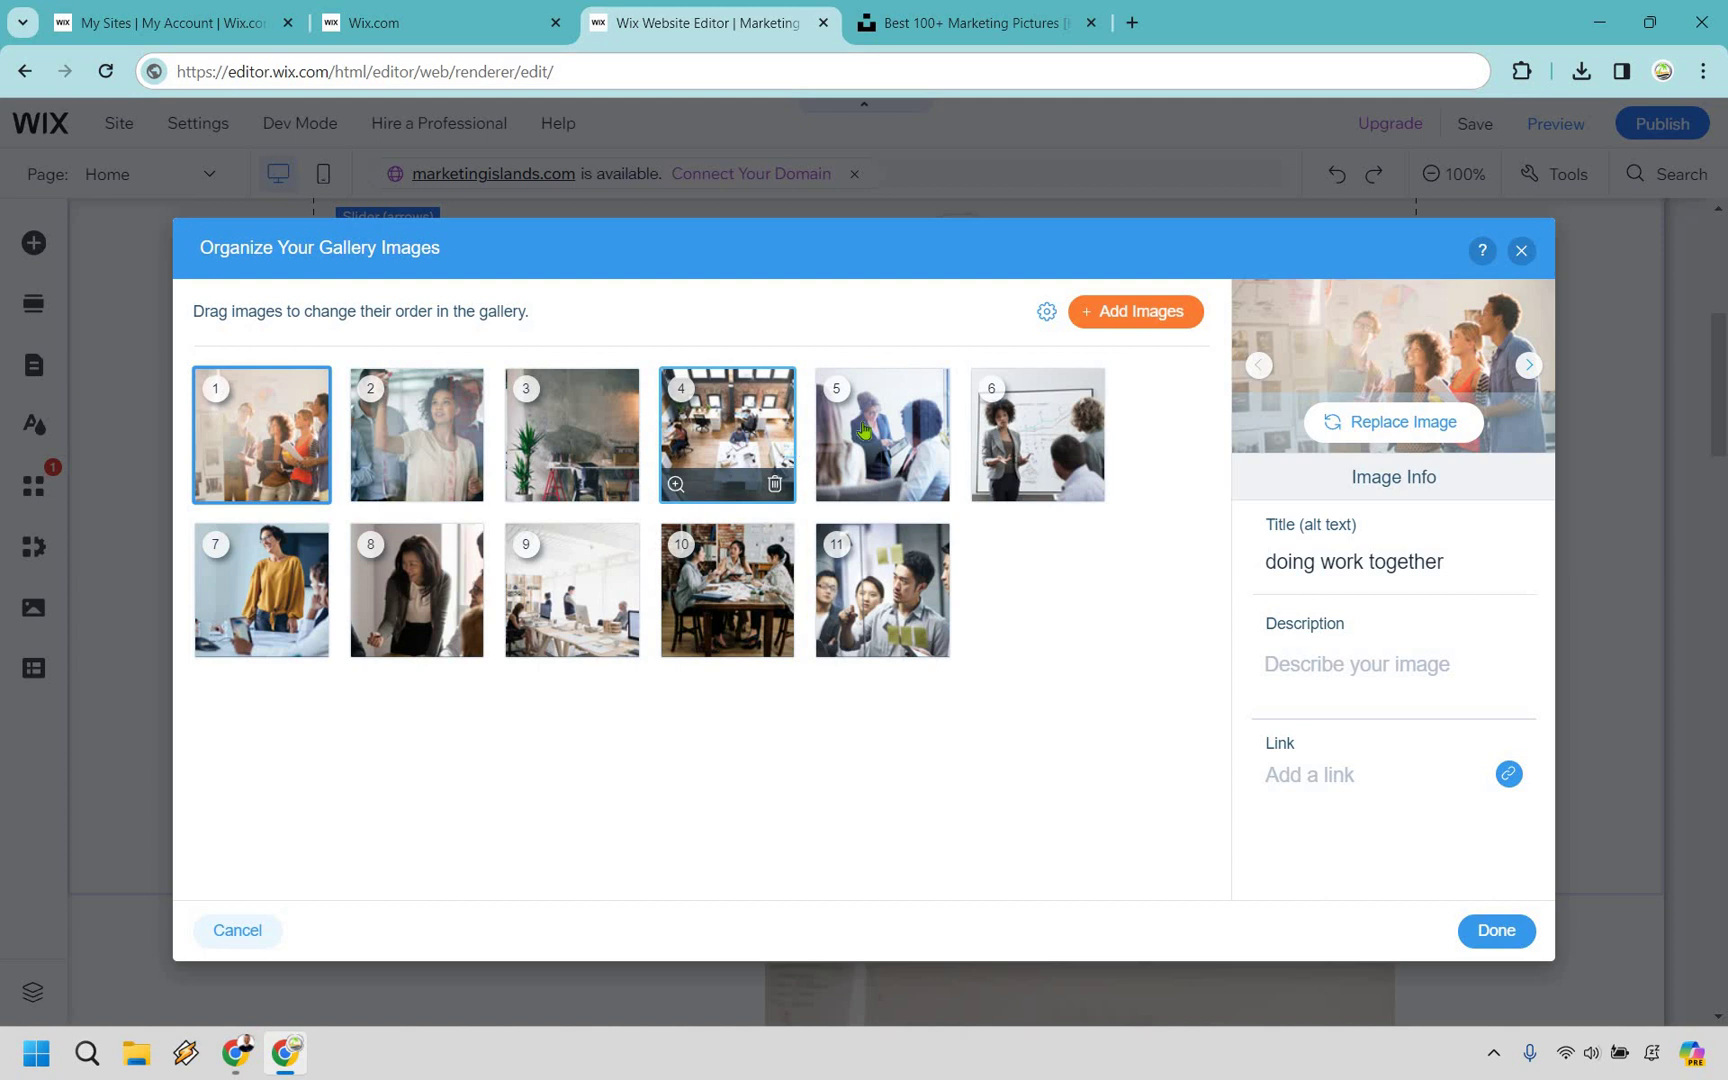
{"action": "left_click", "coordinate": [1521, 249]}
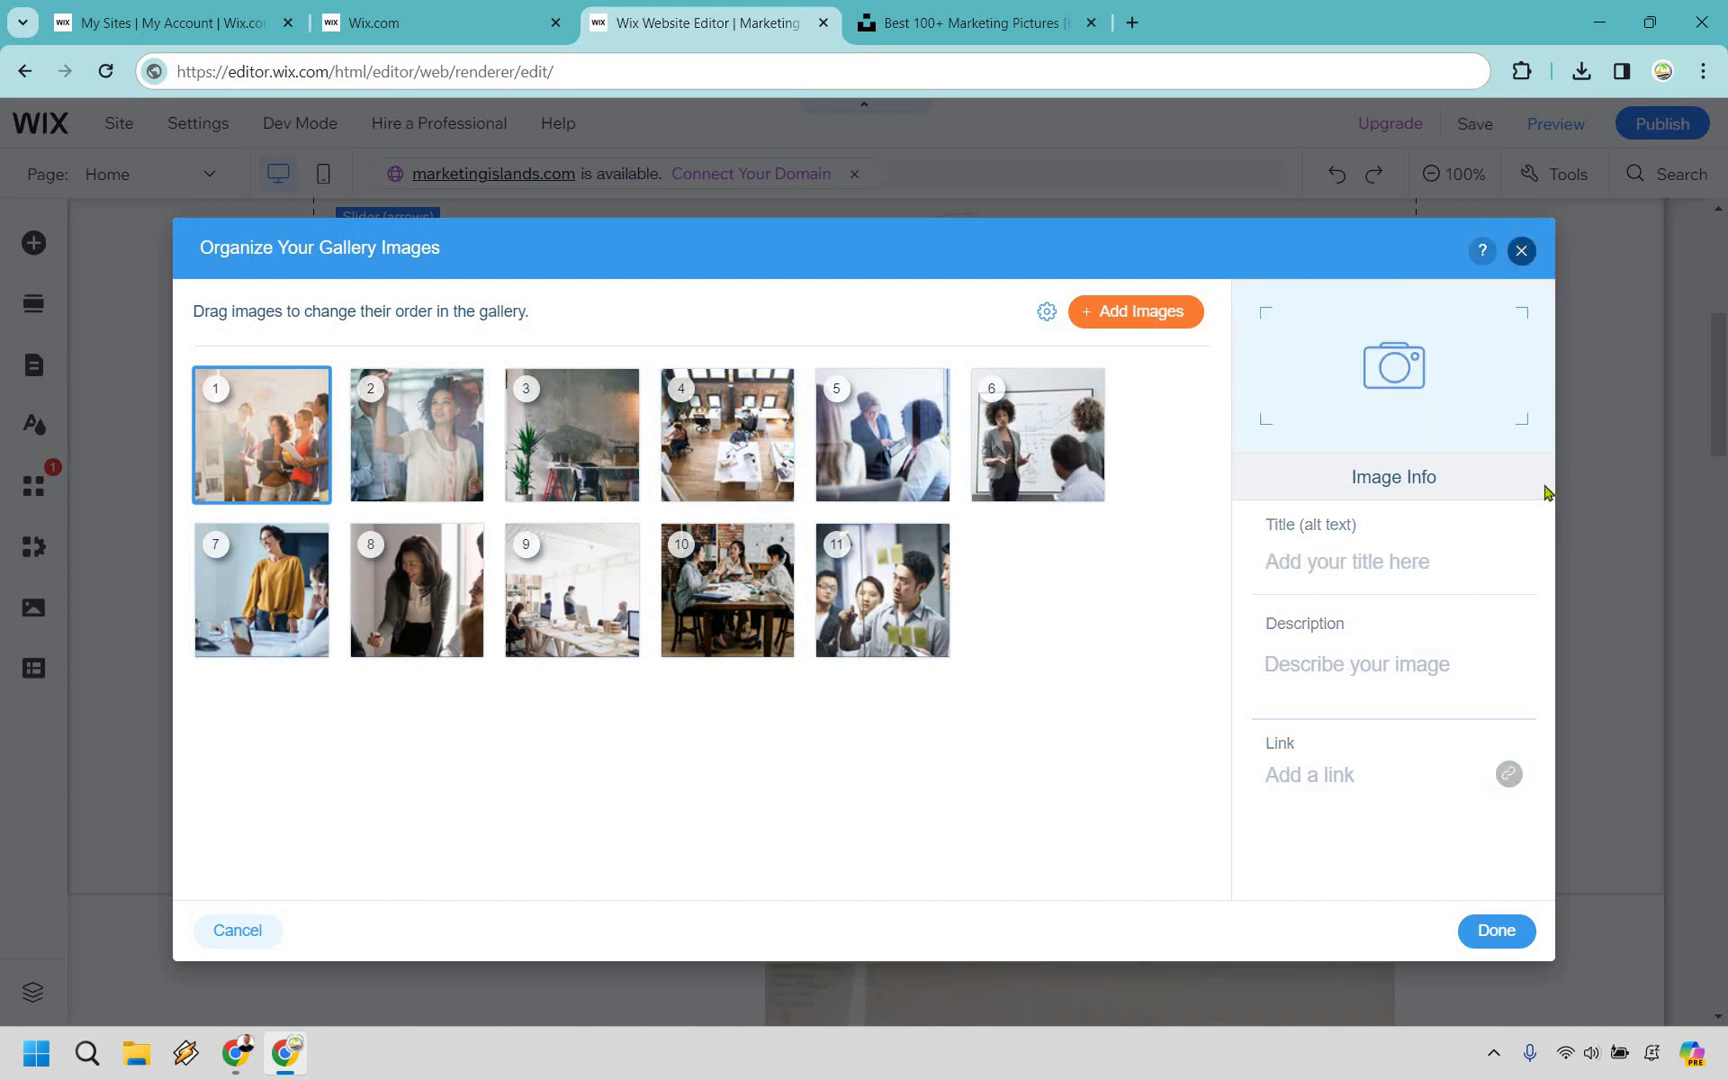
{"action": "scroll", "coordinate": [1138, 505], "scroll_direction": "down", "scroll_amount": 4}
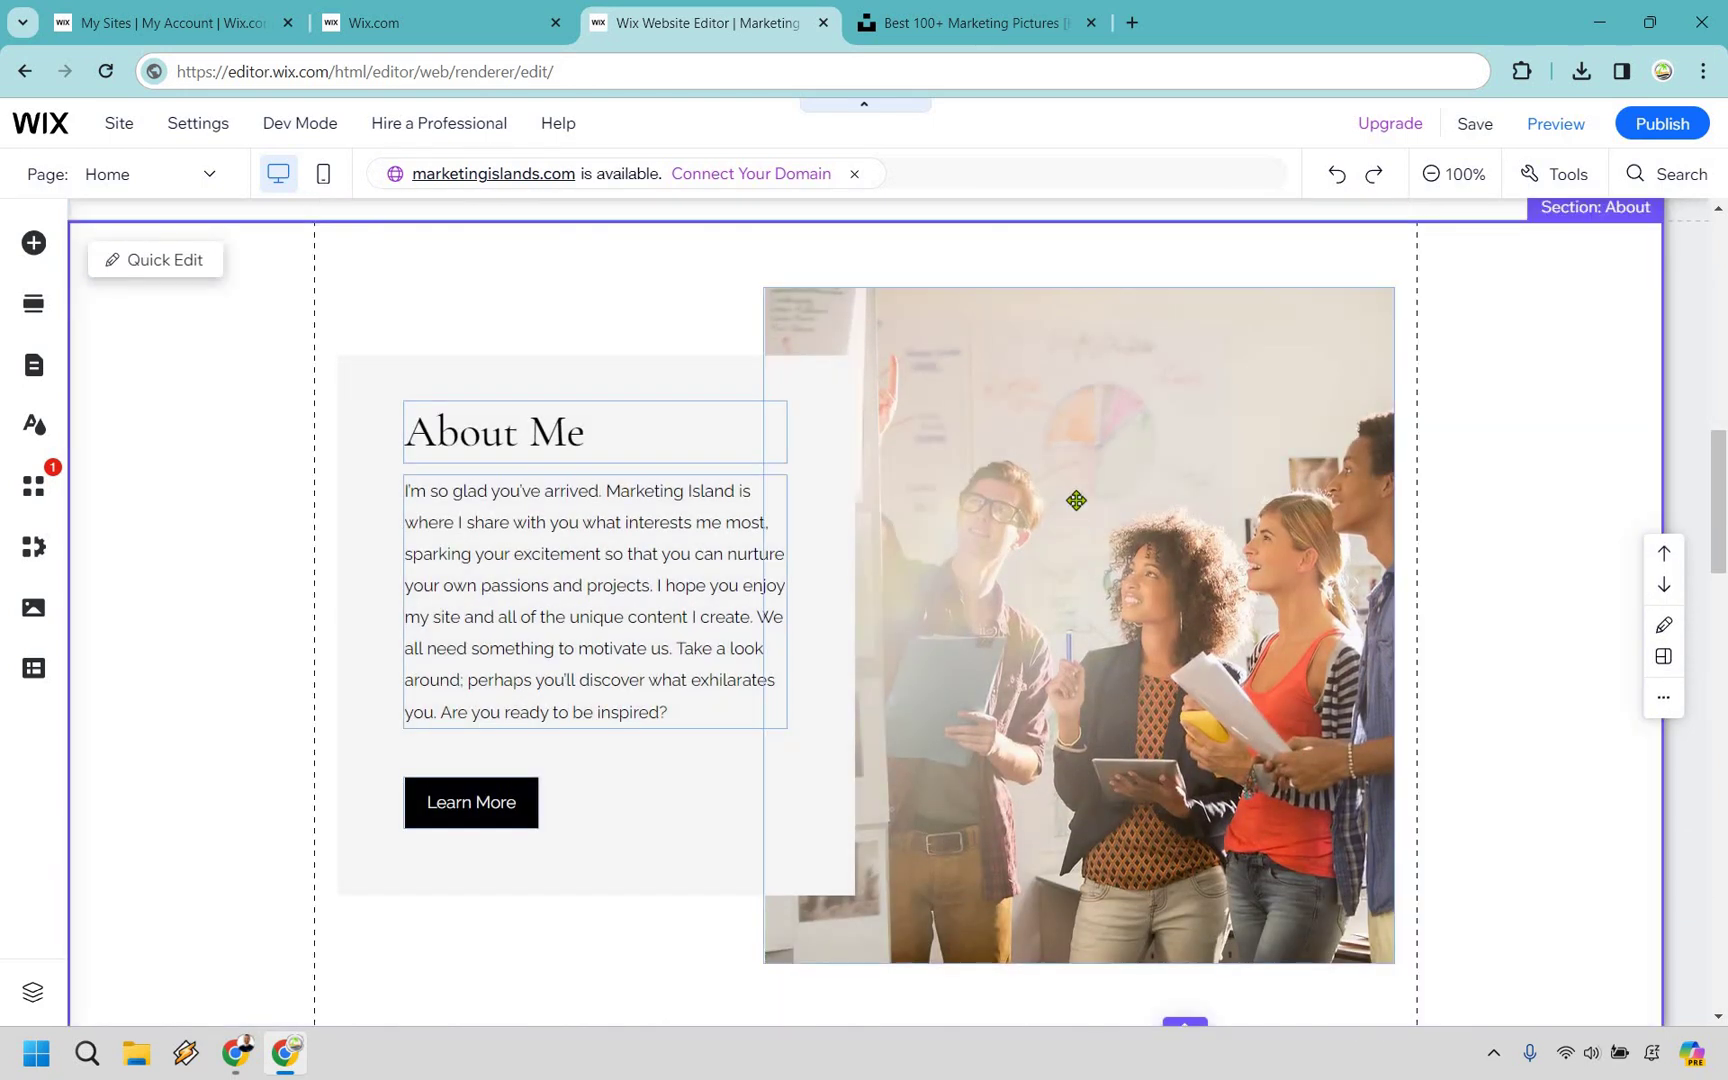
{"action": "left_click", "coordinate": [1114, 491]}
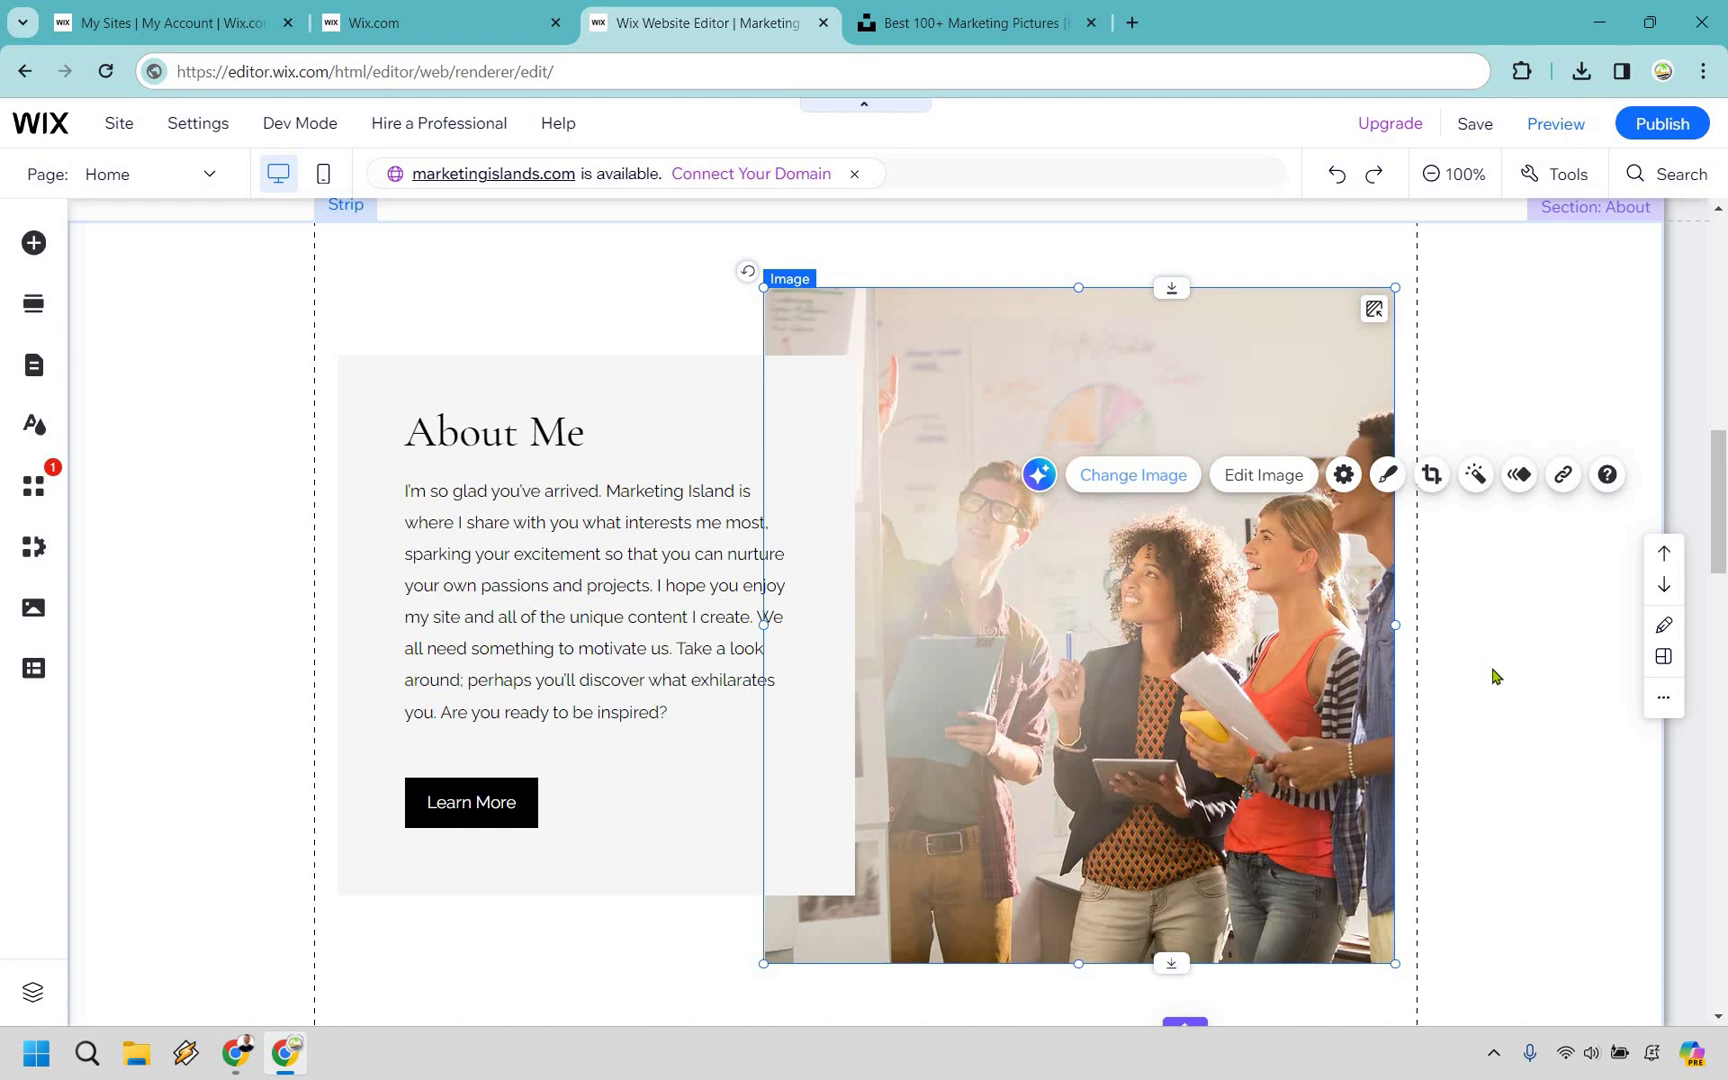
{"action": "double_click", "coordinate": [519, 565]}
{"action": "left_click", "coordinate": [678, 714]}
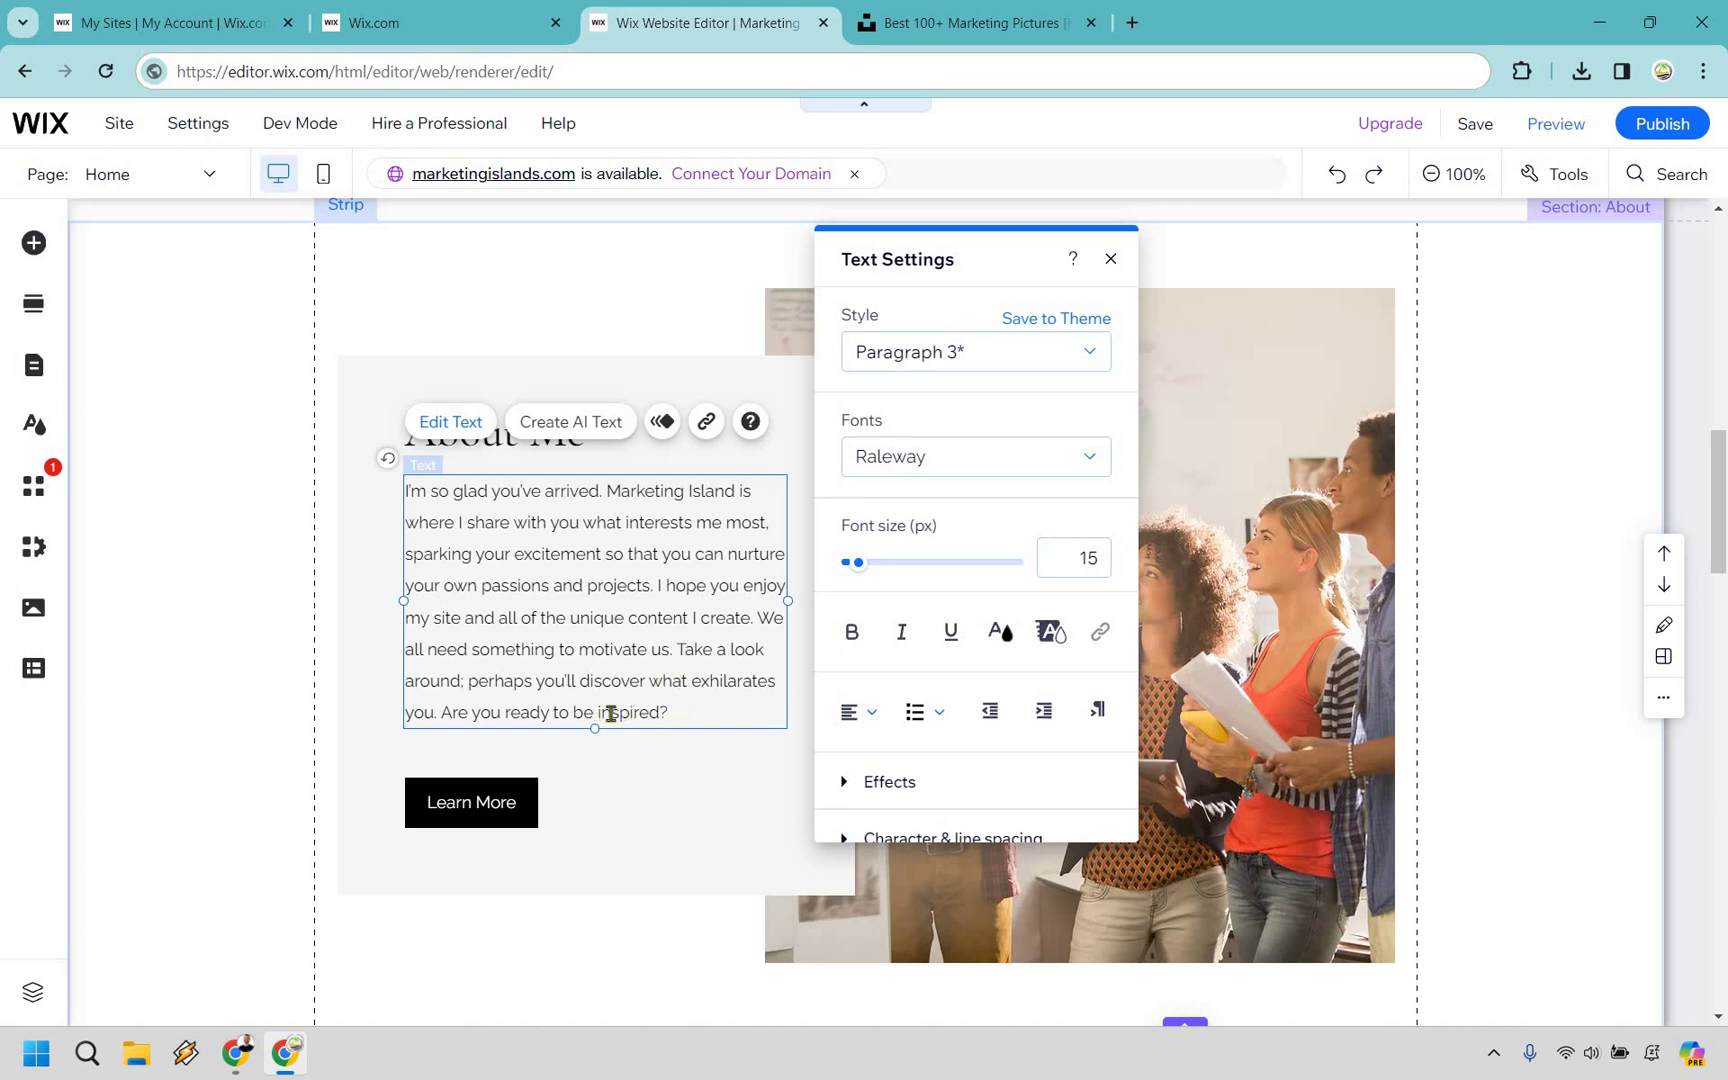
{"action": "left_click_drag", "start_coordinate": [598, 714], "coordinate": [662, 714]}
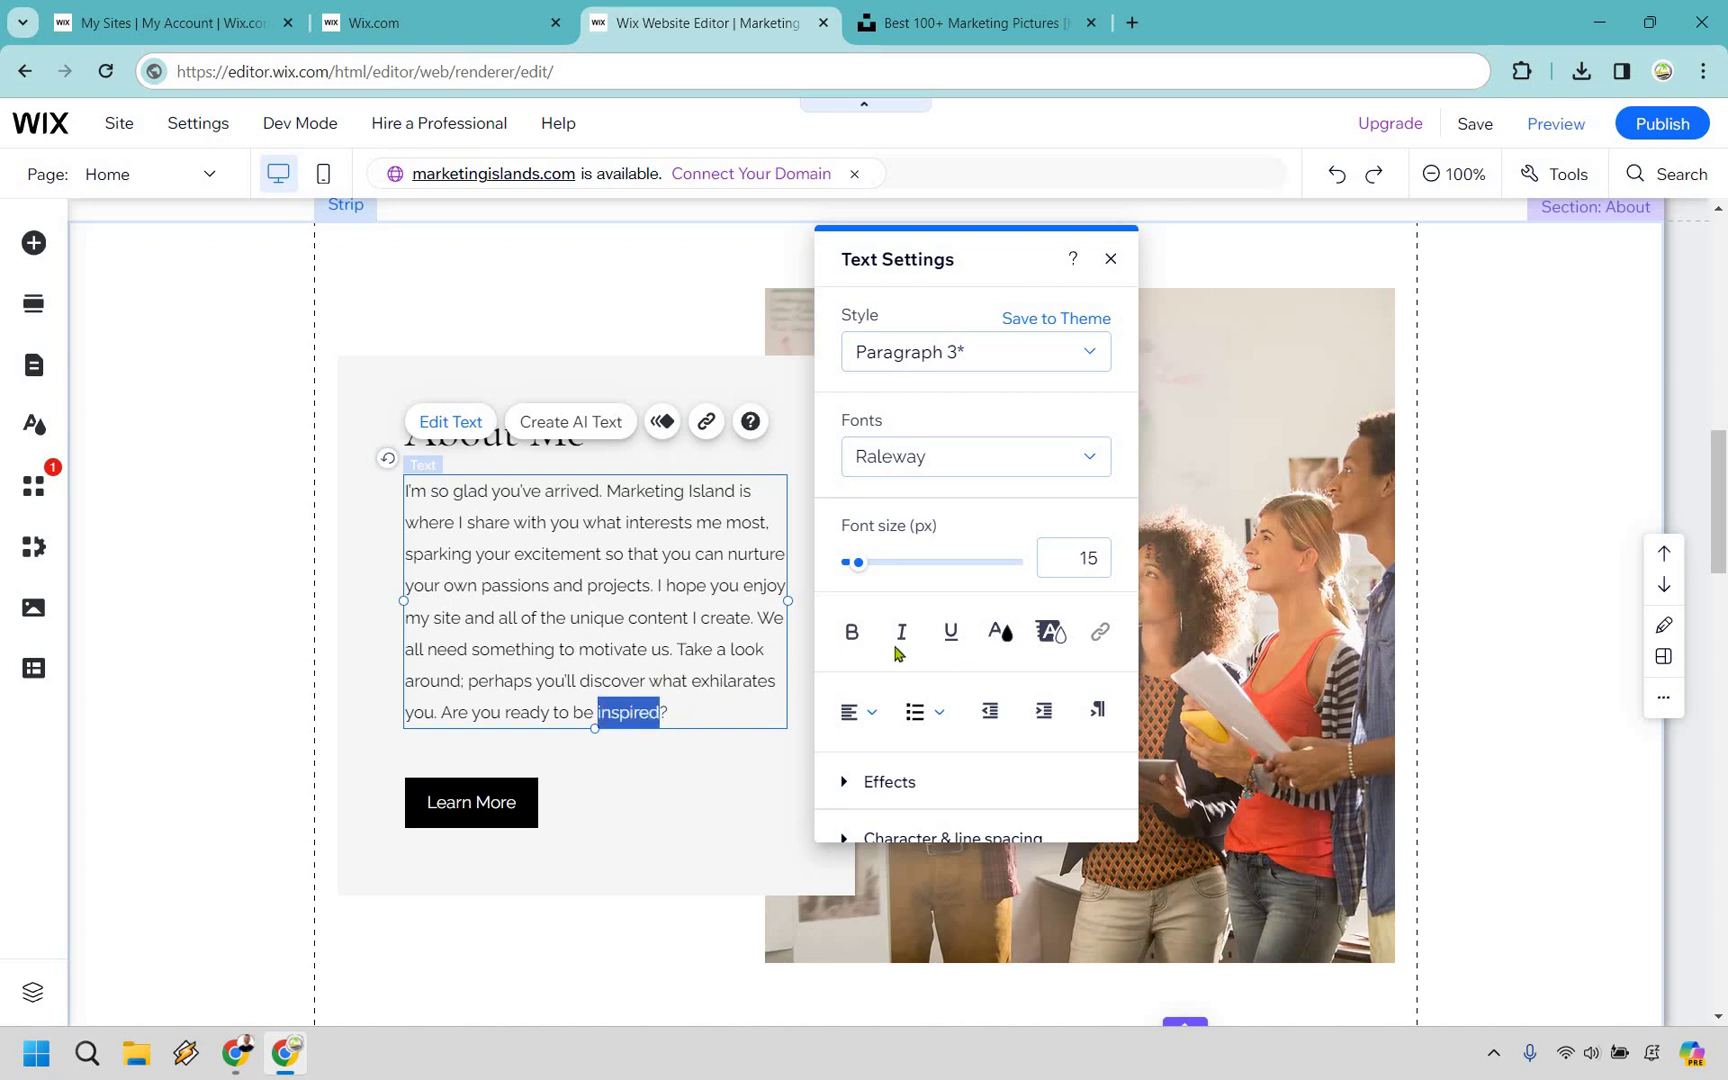
{"action": "left_click", "coordinate": [1099, 633]}
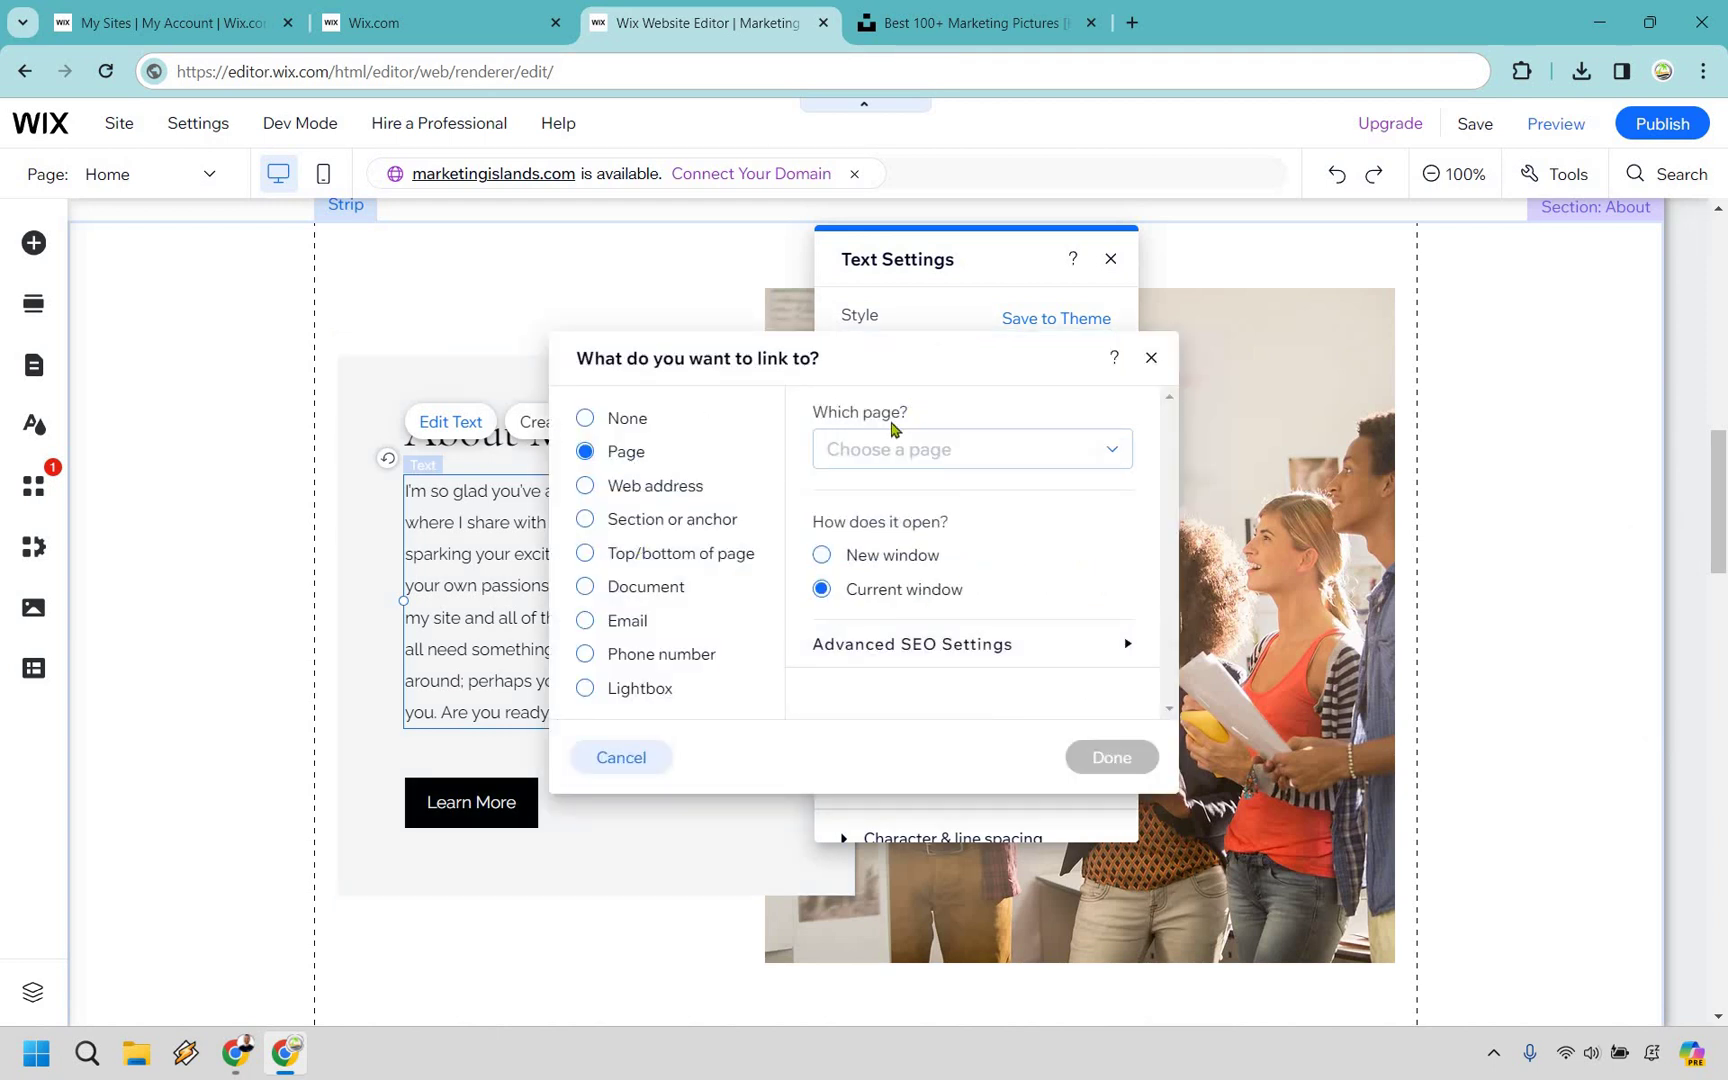
{"action": "left_click", "coordinate": [767, 489]}
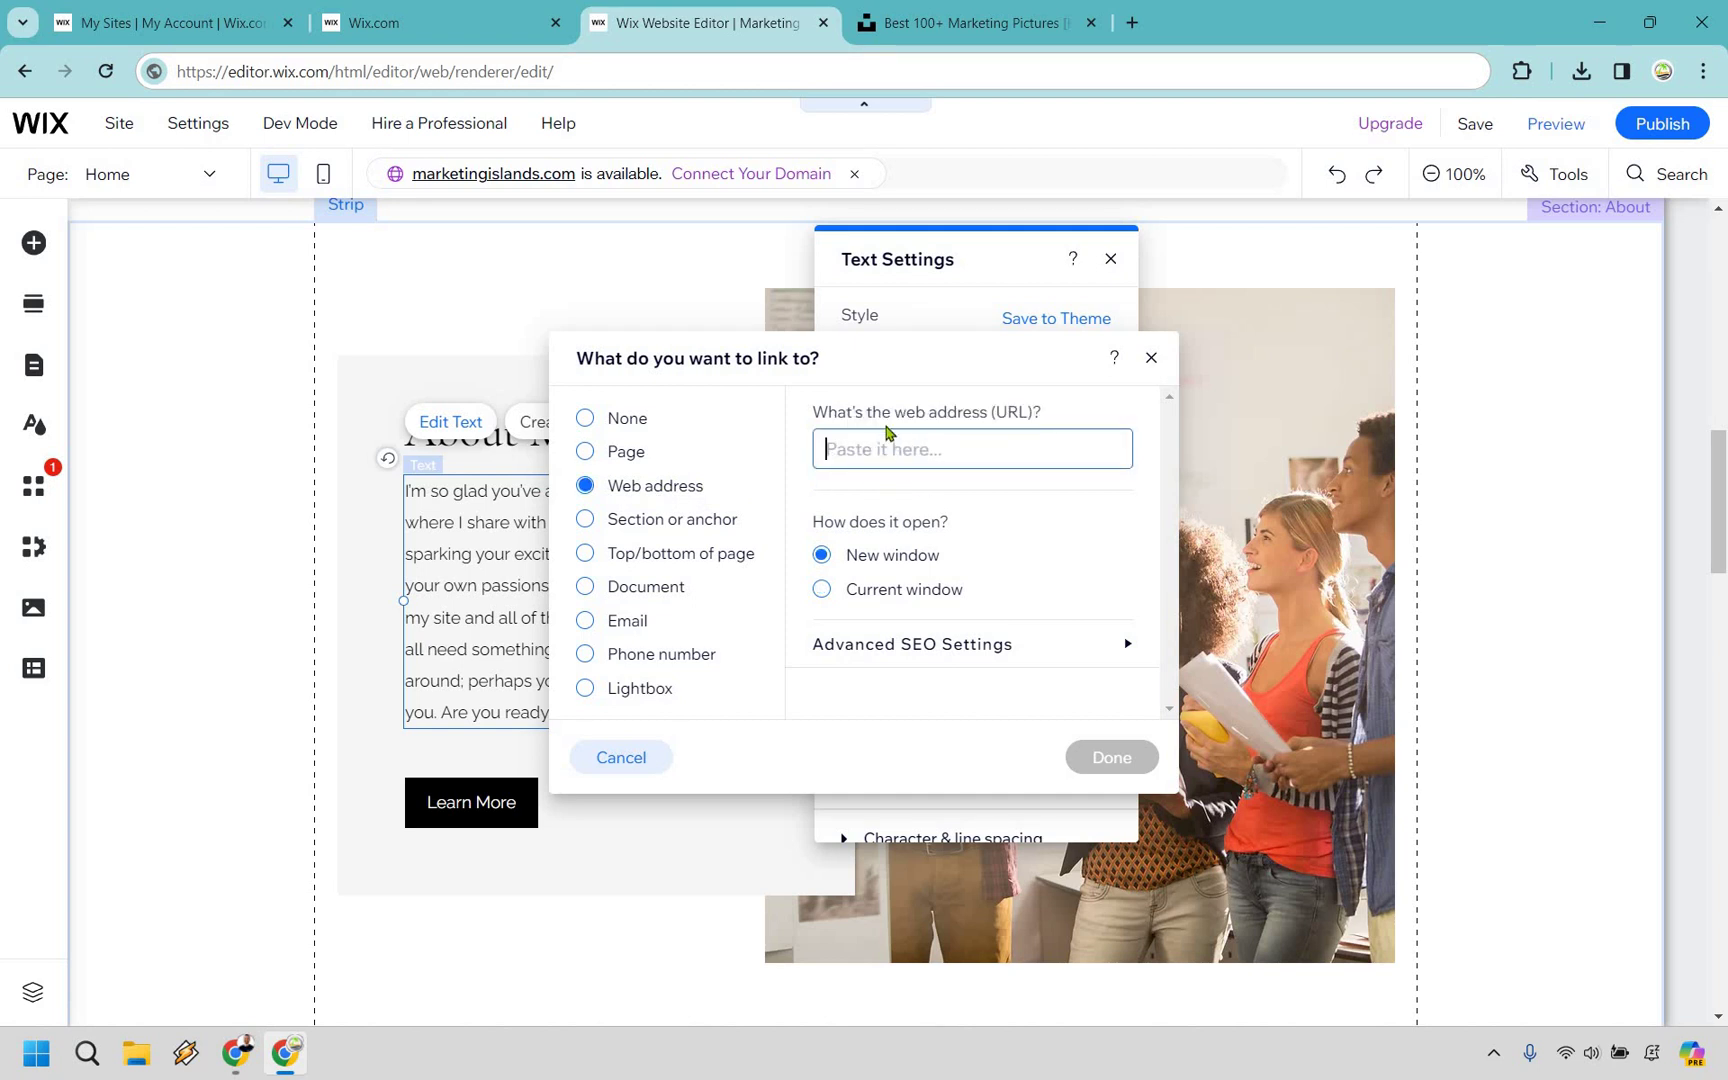
{"action": "type", "text": "www.aol.com"}
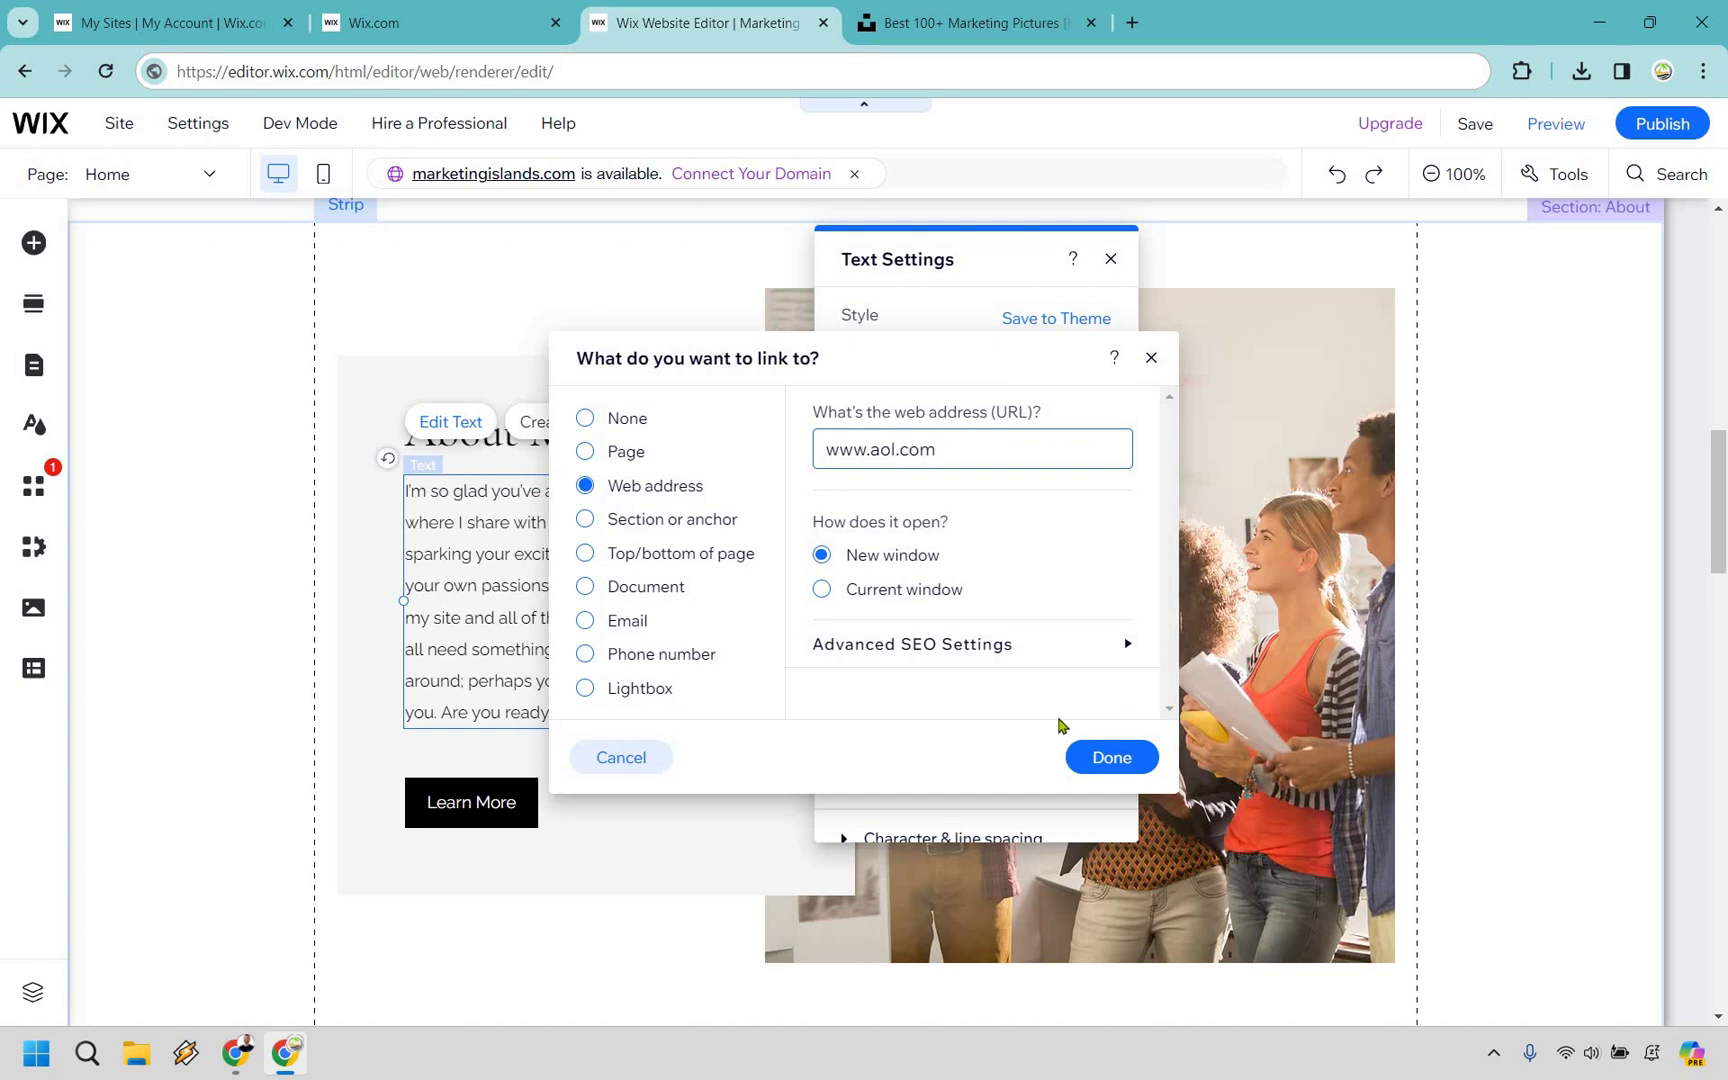
{"action": "left_click", "coordinate": [1108, 760]}
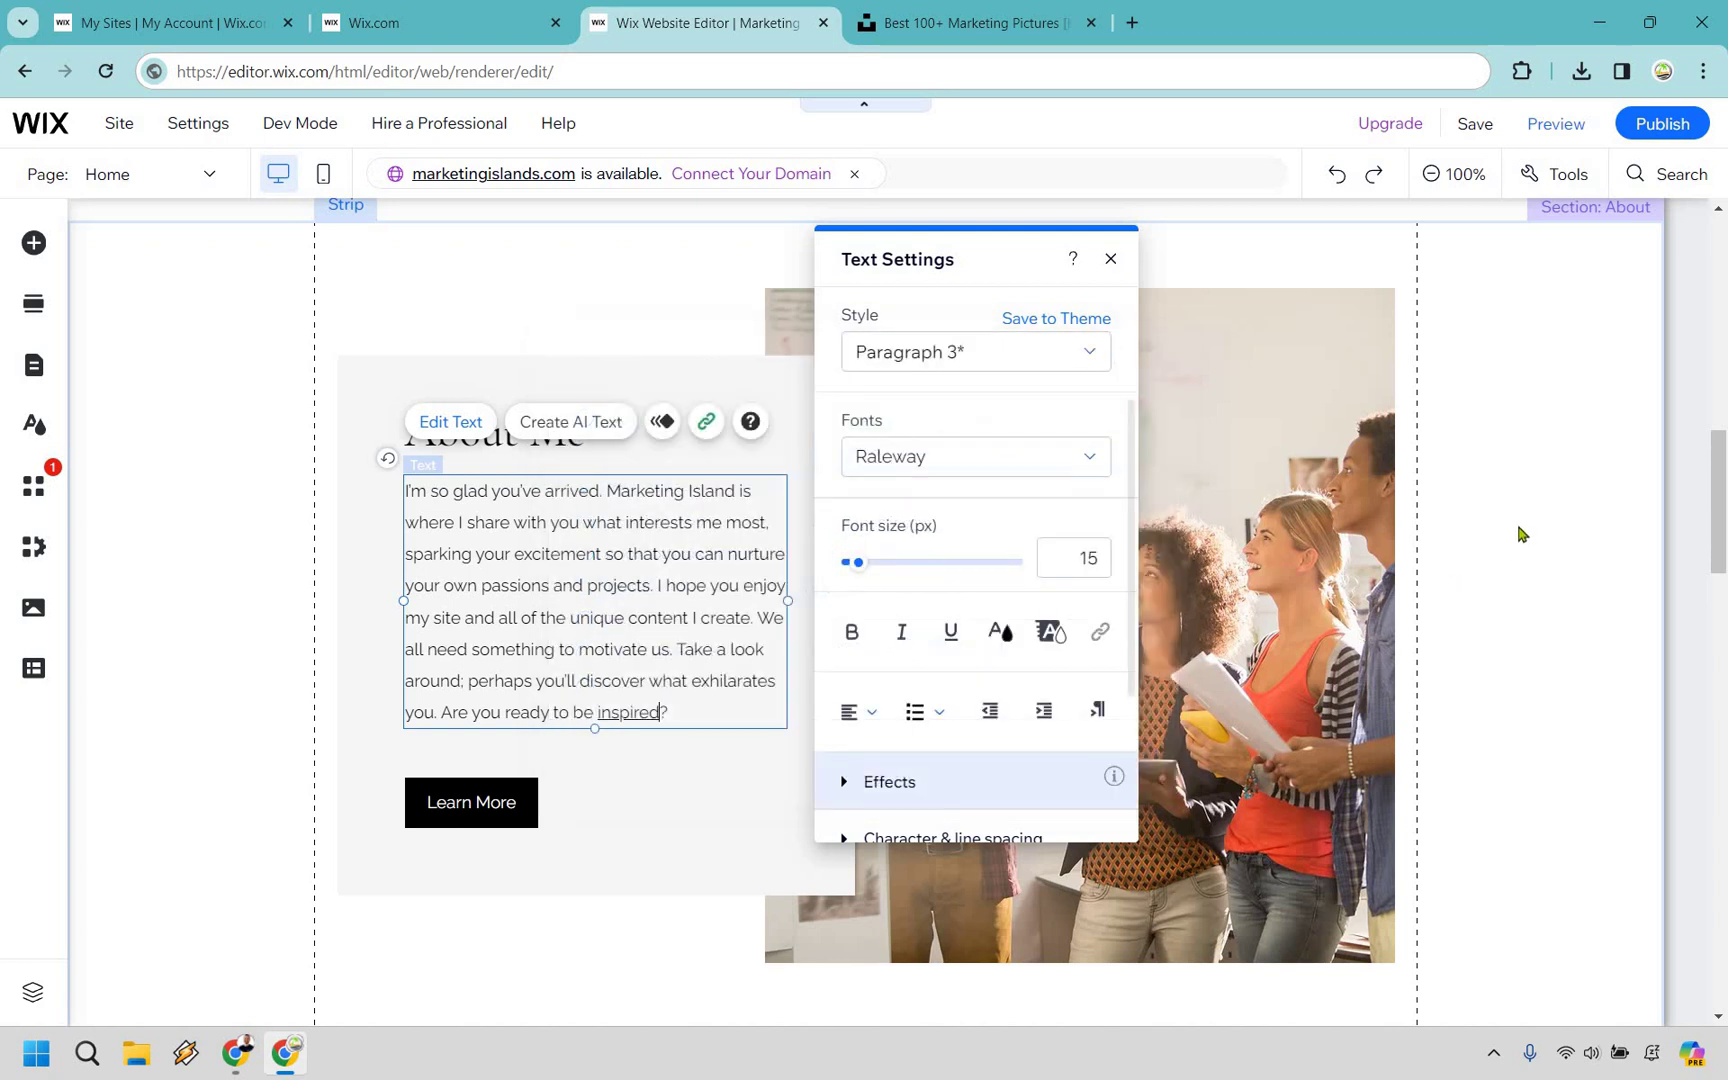
{"action": "key", "text": "Escape"}
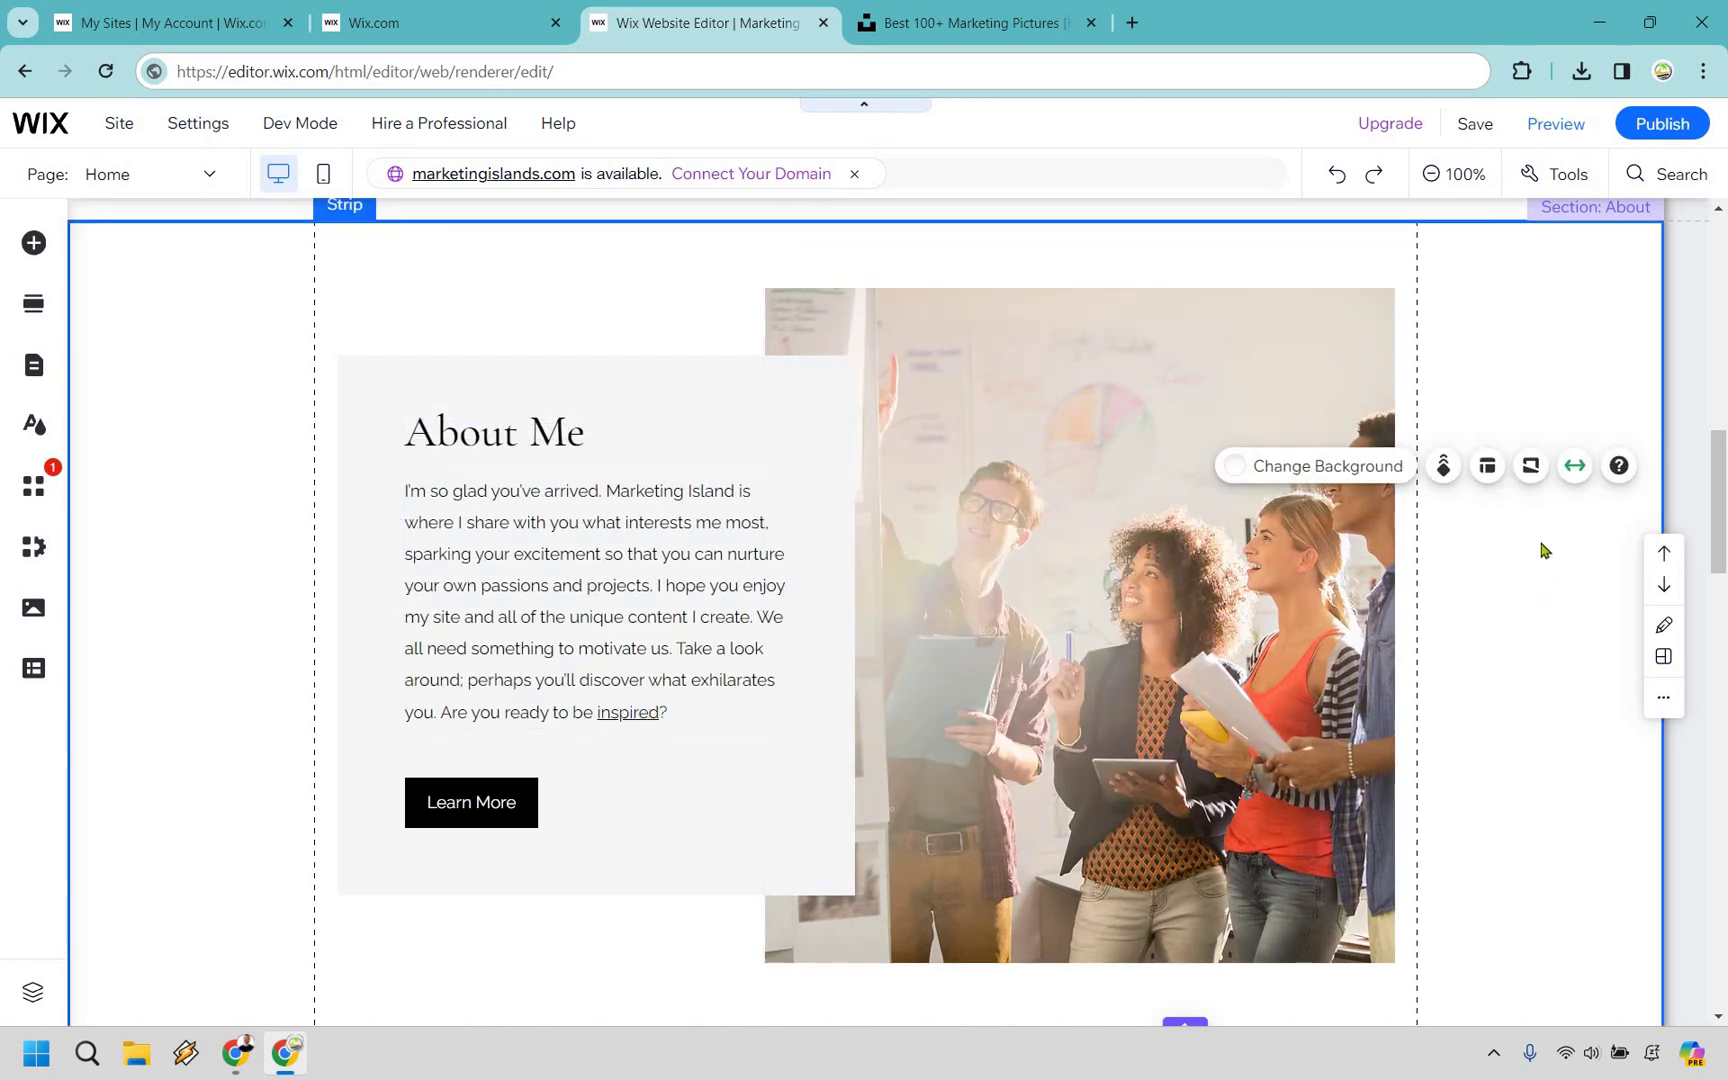
- Scroll through the Home page canvas and back up toward its top
{"action": "scroll", "coordinate": [1500, 548], "scroll_direction": "down", "scroll_amount": 15}
{"action": "scroll", "coordinate": [1424, 490], "scroll_direction": "down", "scroll_amount": 6}
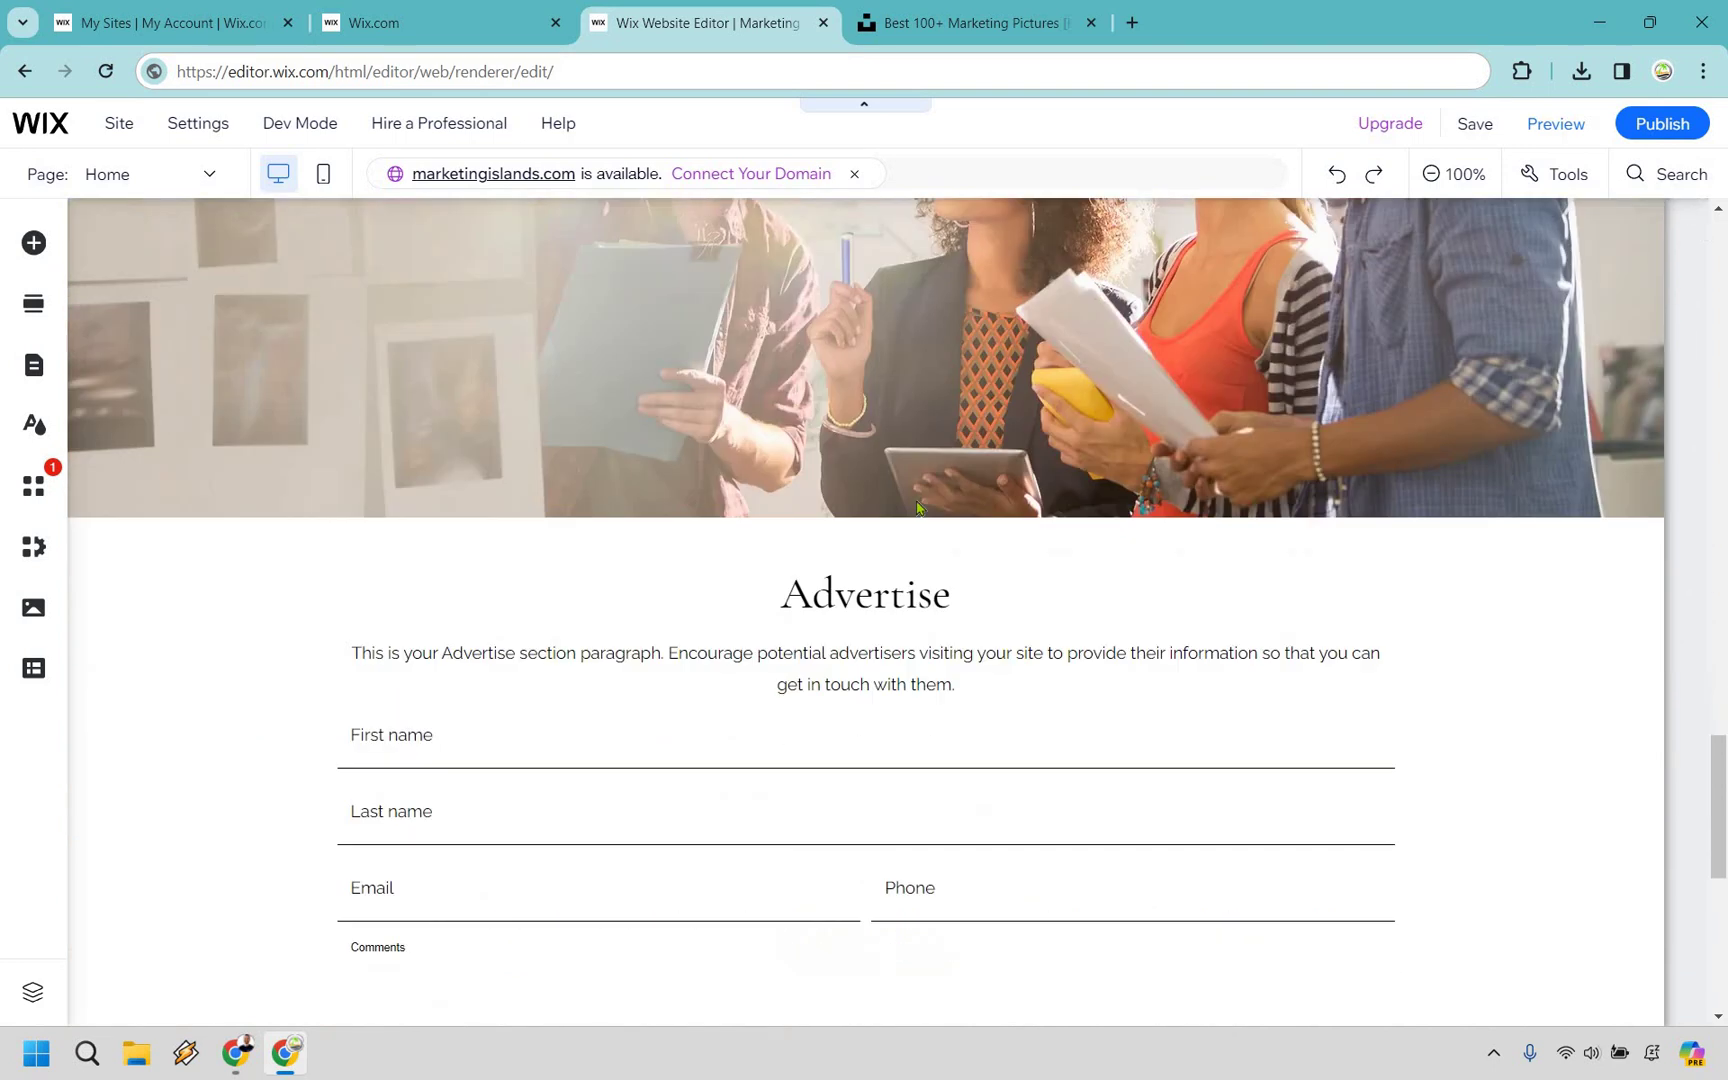
{"action": "scroll", "coordinate": [945, 544], "scroll_direction": "down", "scroll_amount": 5}
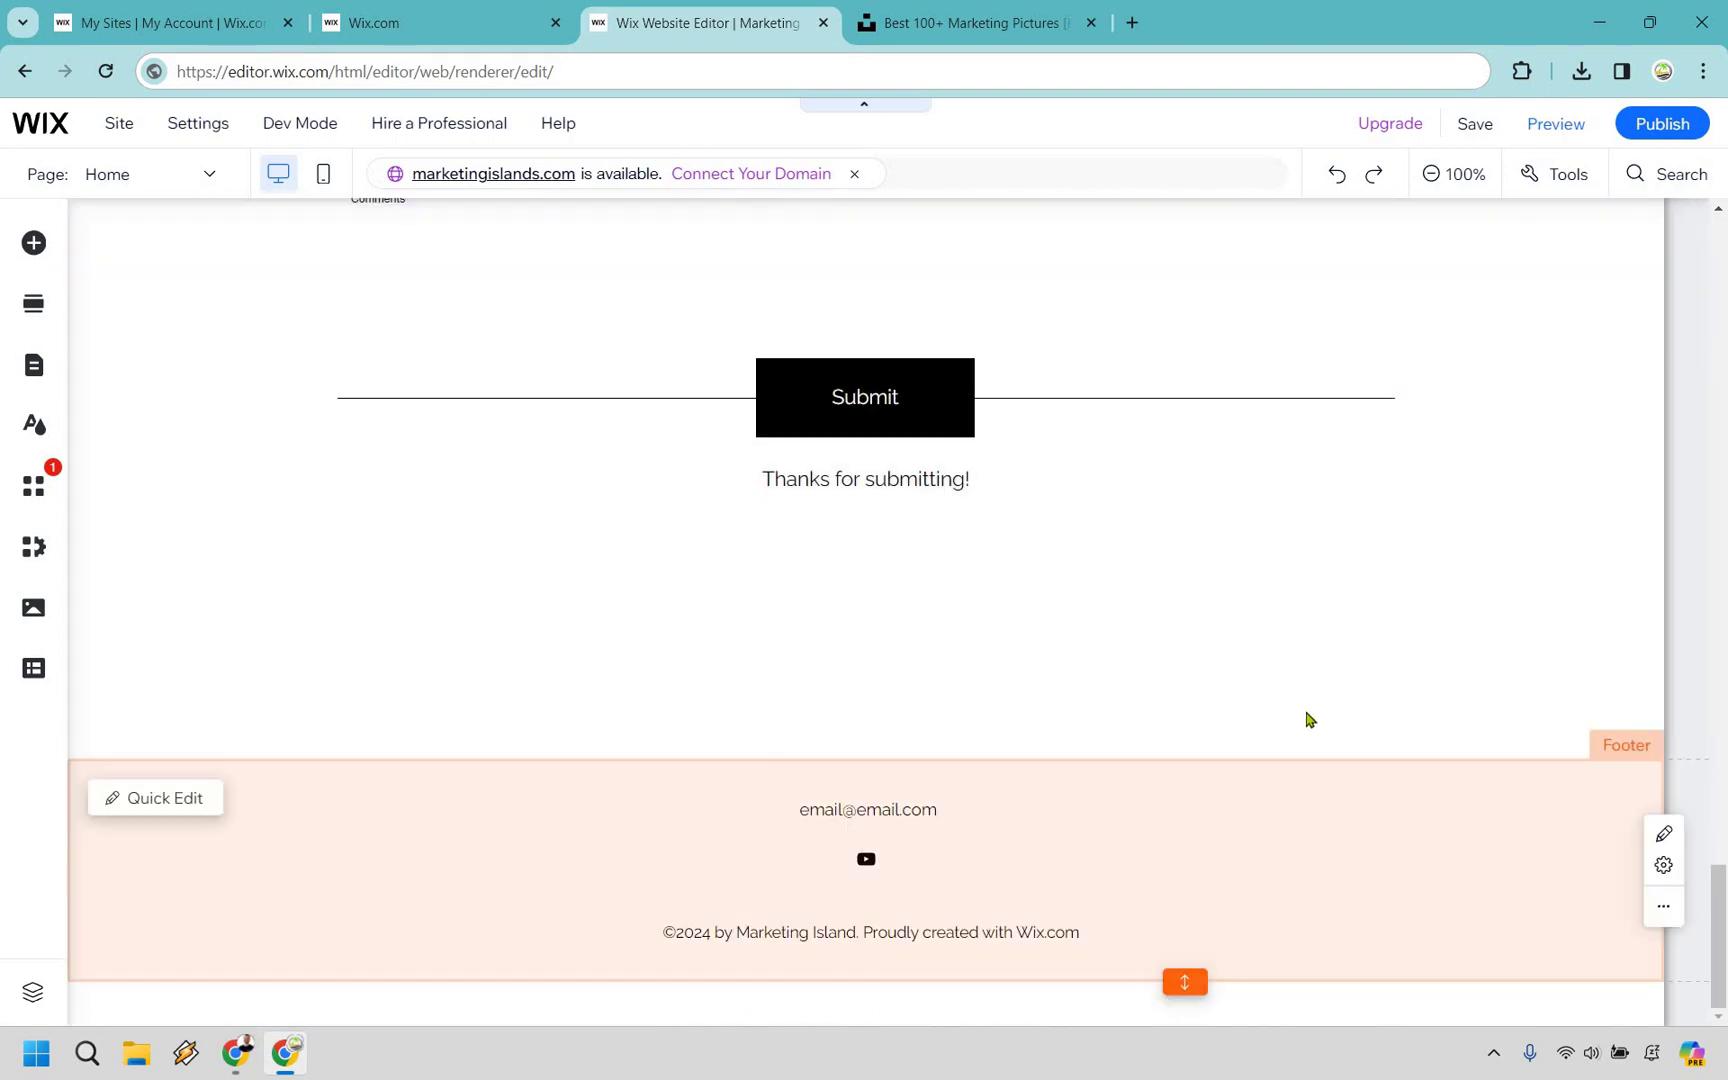
{"action": "scroll", "coordinate": [1306, 704], "scroll_direction": "up", "scroll_amount": 15}
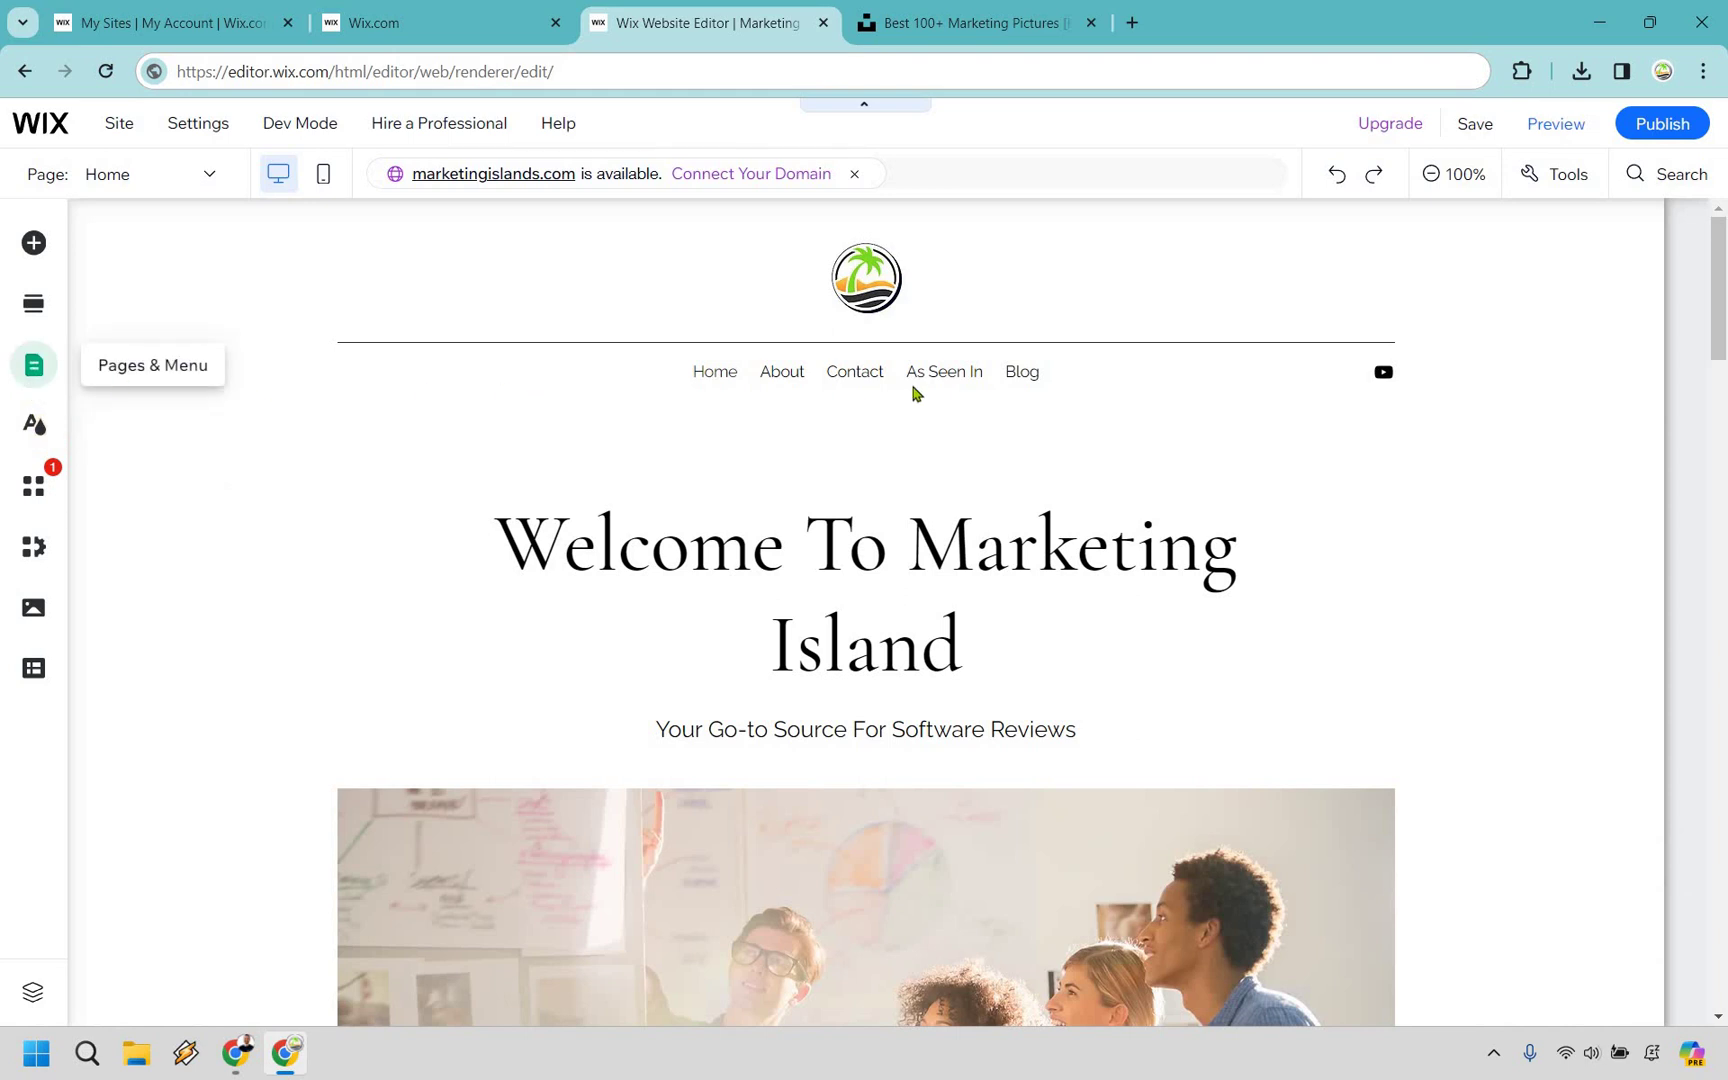
- Switch the editor to the About page and retitle its heading to 'About' plus the owner's name
{"action": "left_click", "coordinate": [34, 366]}
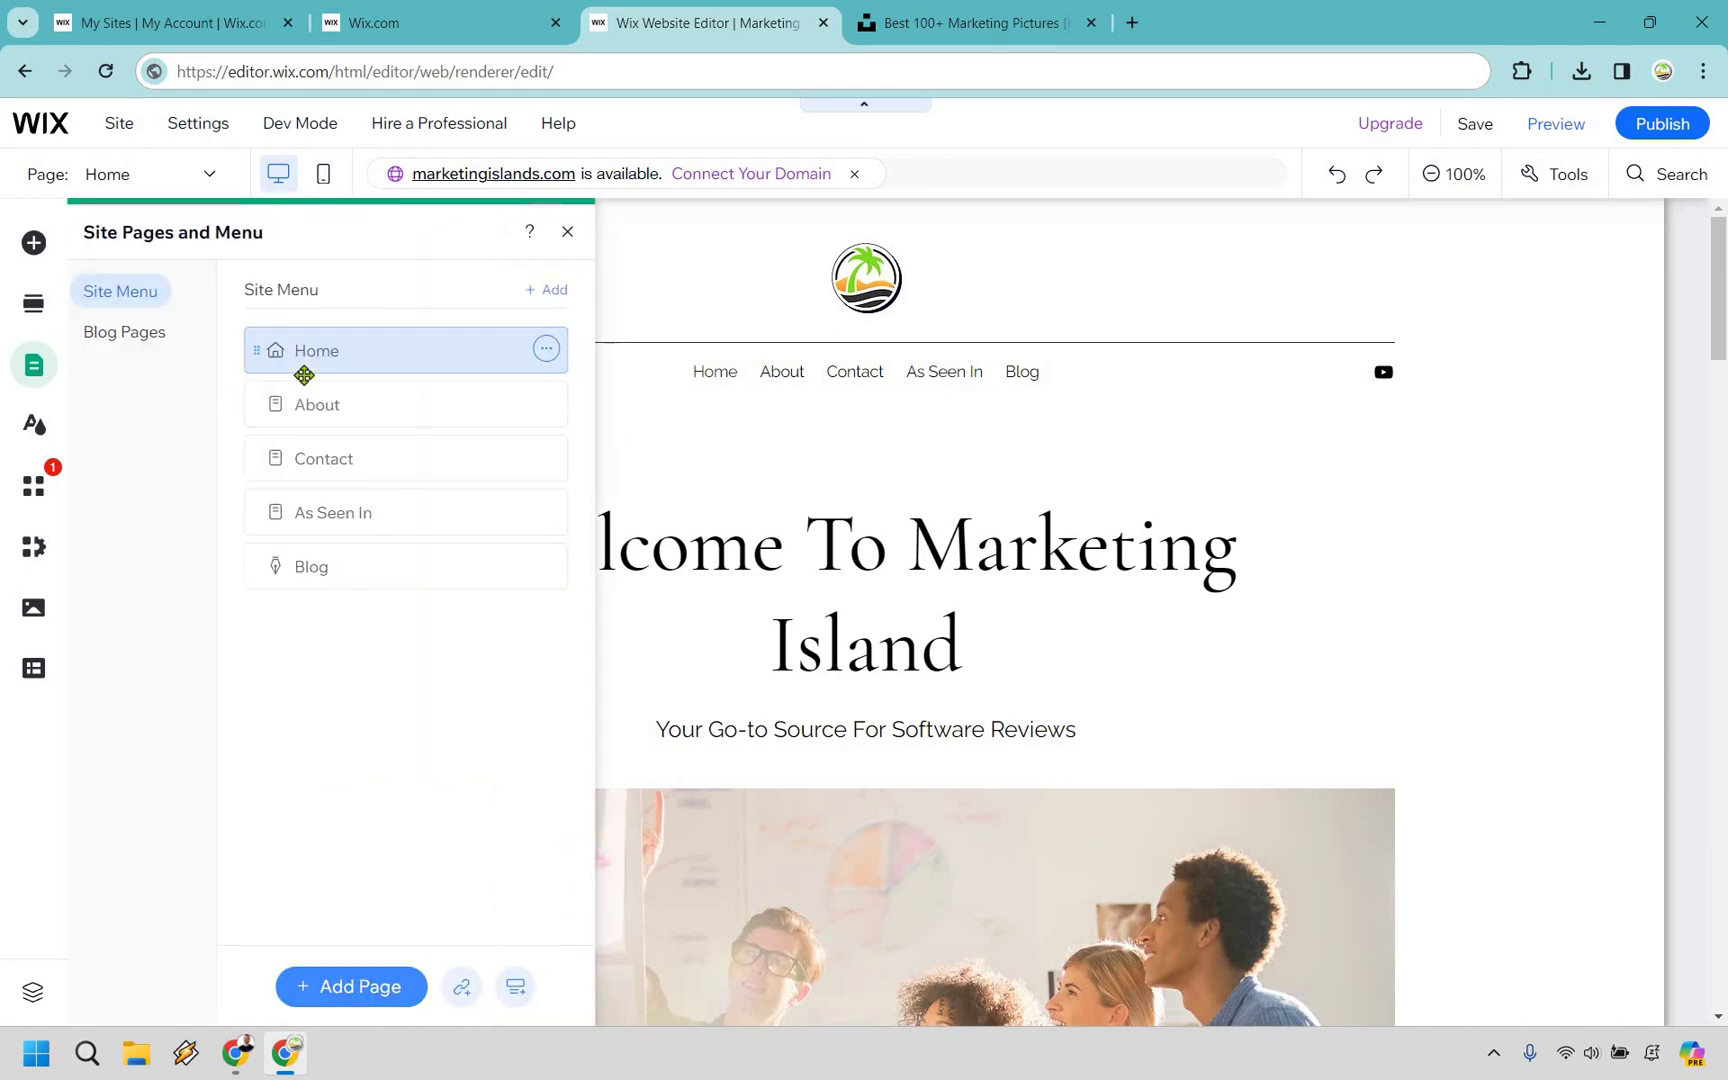
{"action": "left_click", "coordinate": [340, 515]}
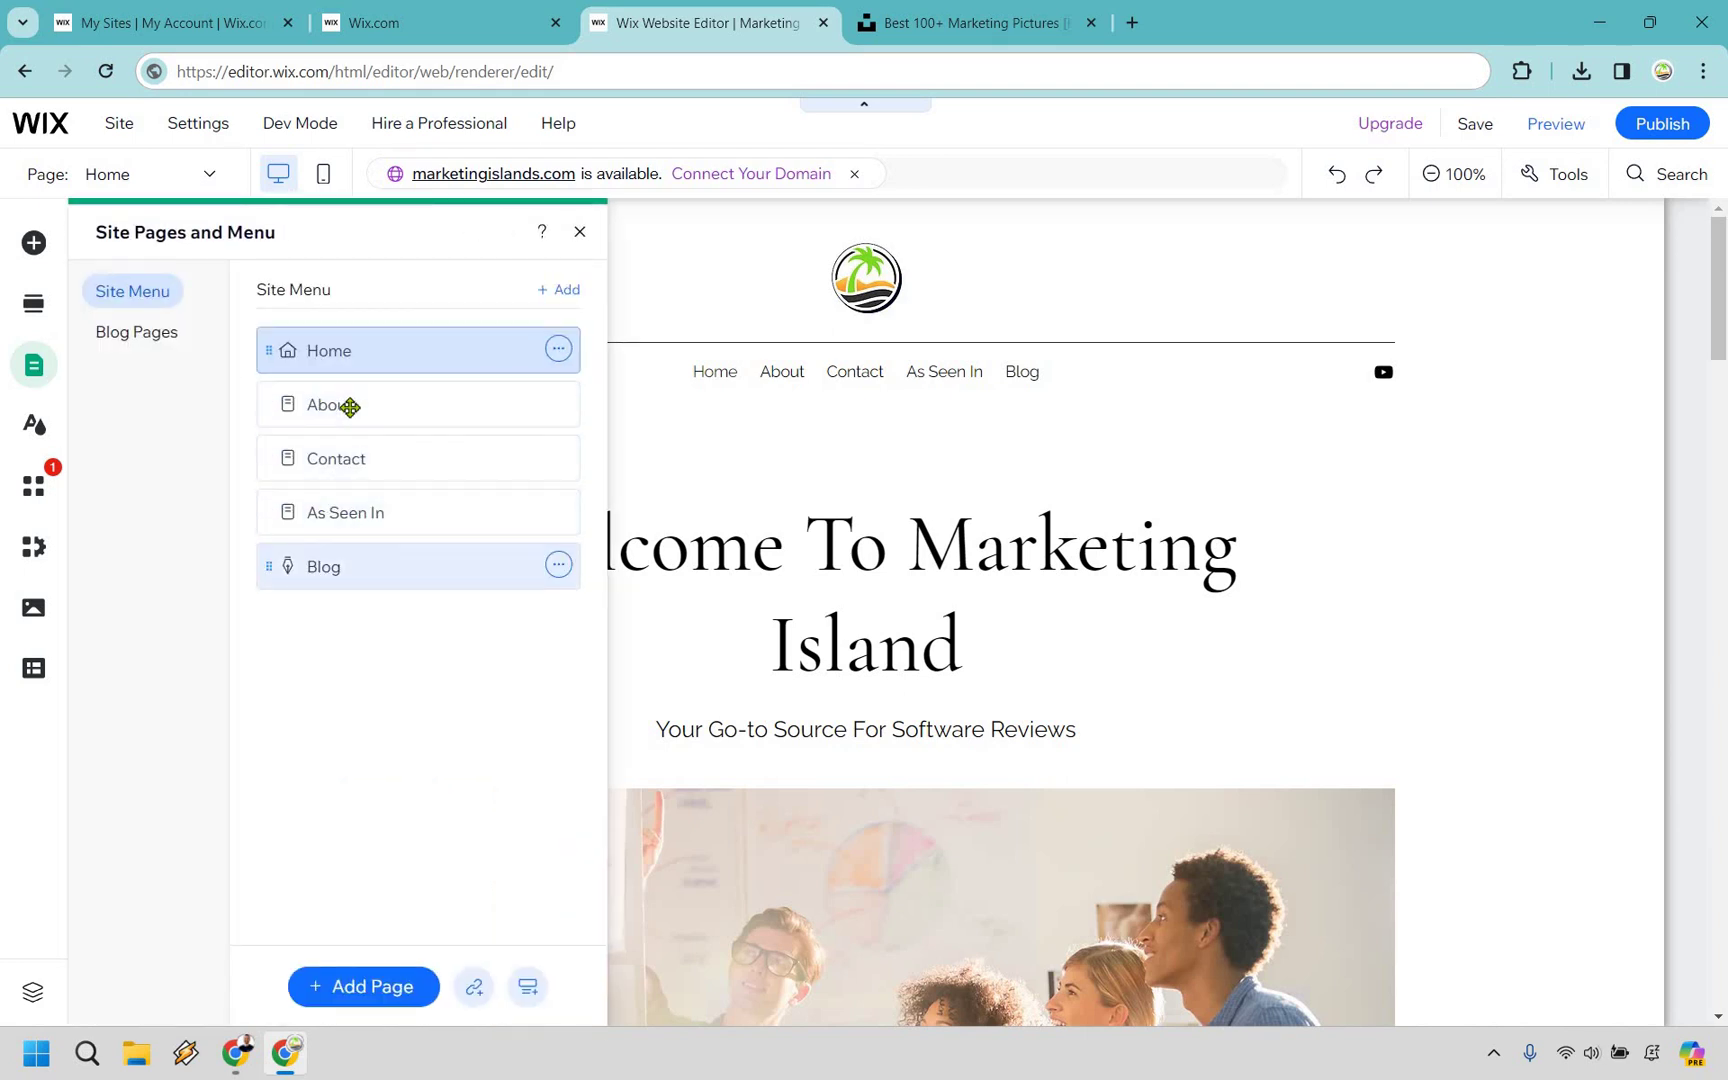
{"action": "left_click", "coordinate": [349, 407]}
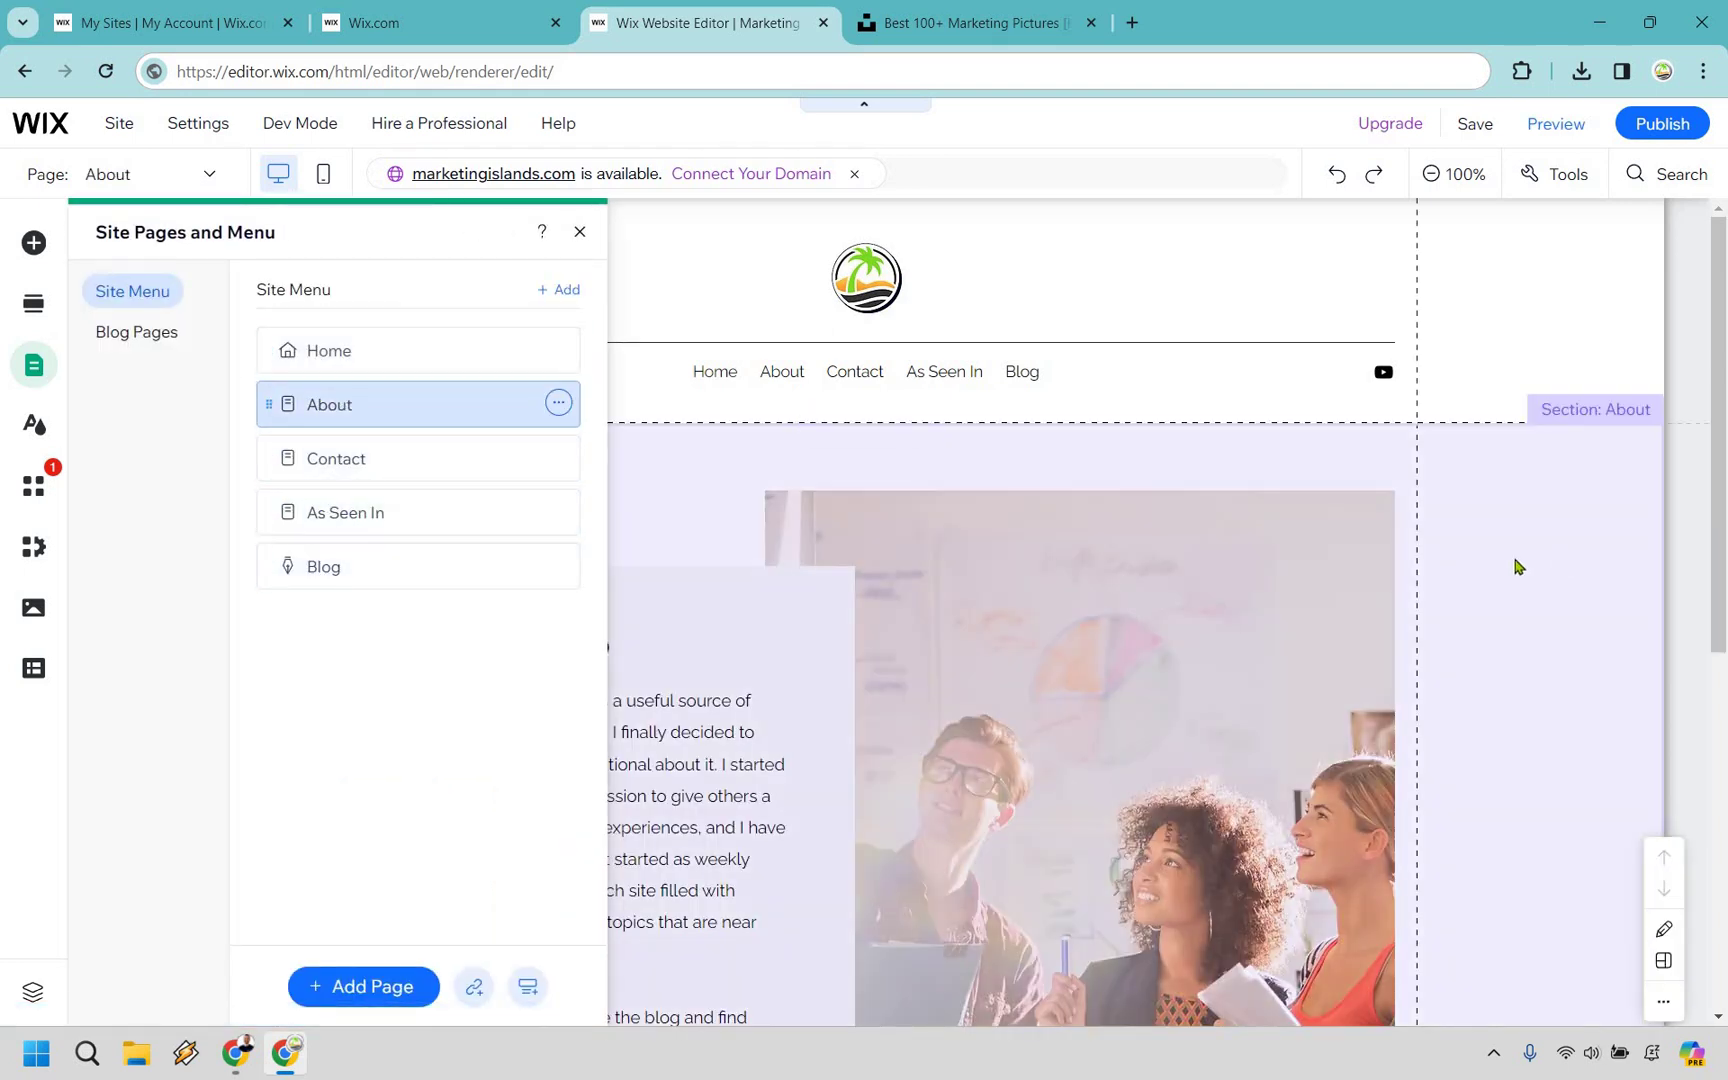
{"action": "left_click", "coordinate": [924, 530]}
{"action": "scroll", "coordinate": [742, 545], "scroll_direction": "down", "scroll_amount": 6}
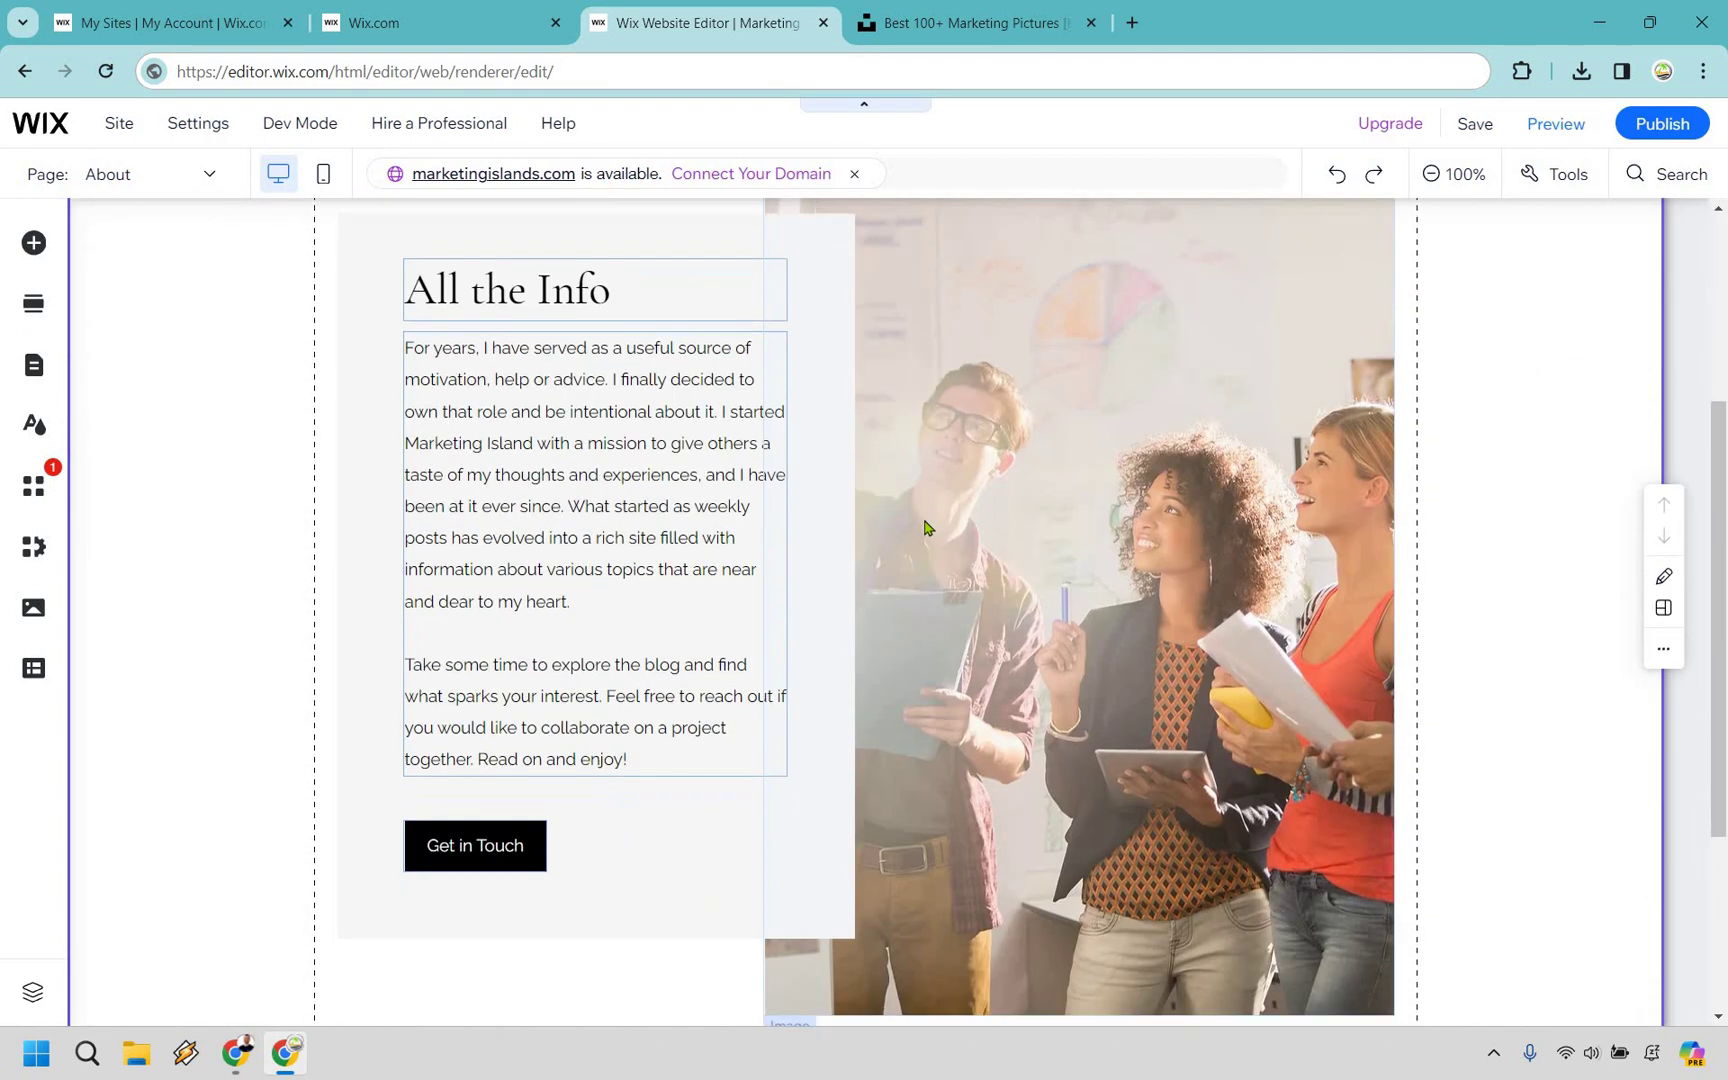
{"action": "scroll", "coordinate": [600, 450], "scroll_direction": "up", "scroll_amount": 5}
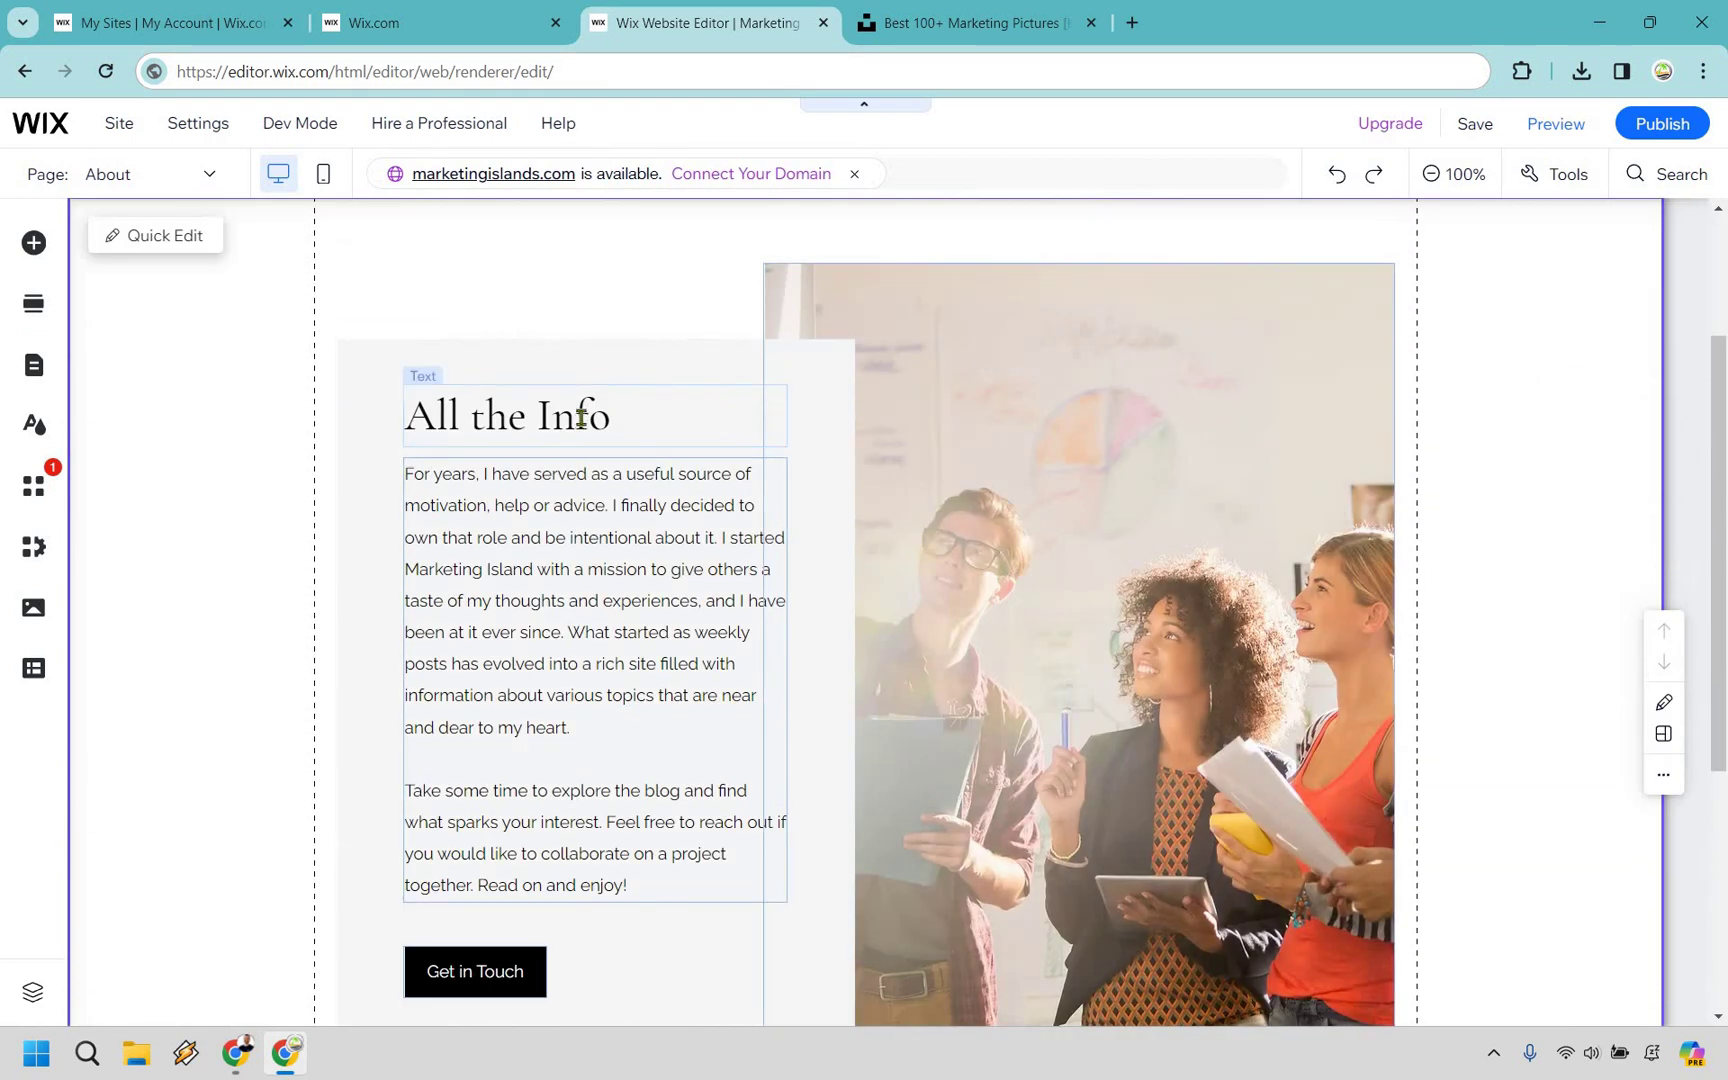
{"action": "double_click", "coordinate": [581, 418]}
{"action": "type", "text": "Abo"}
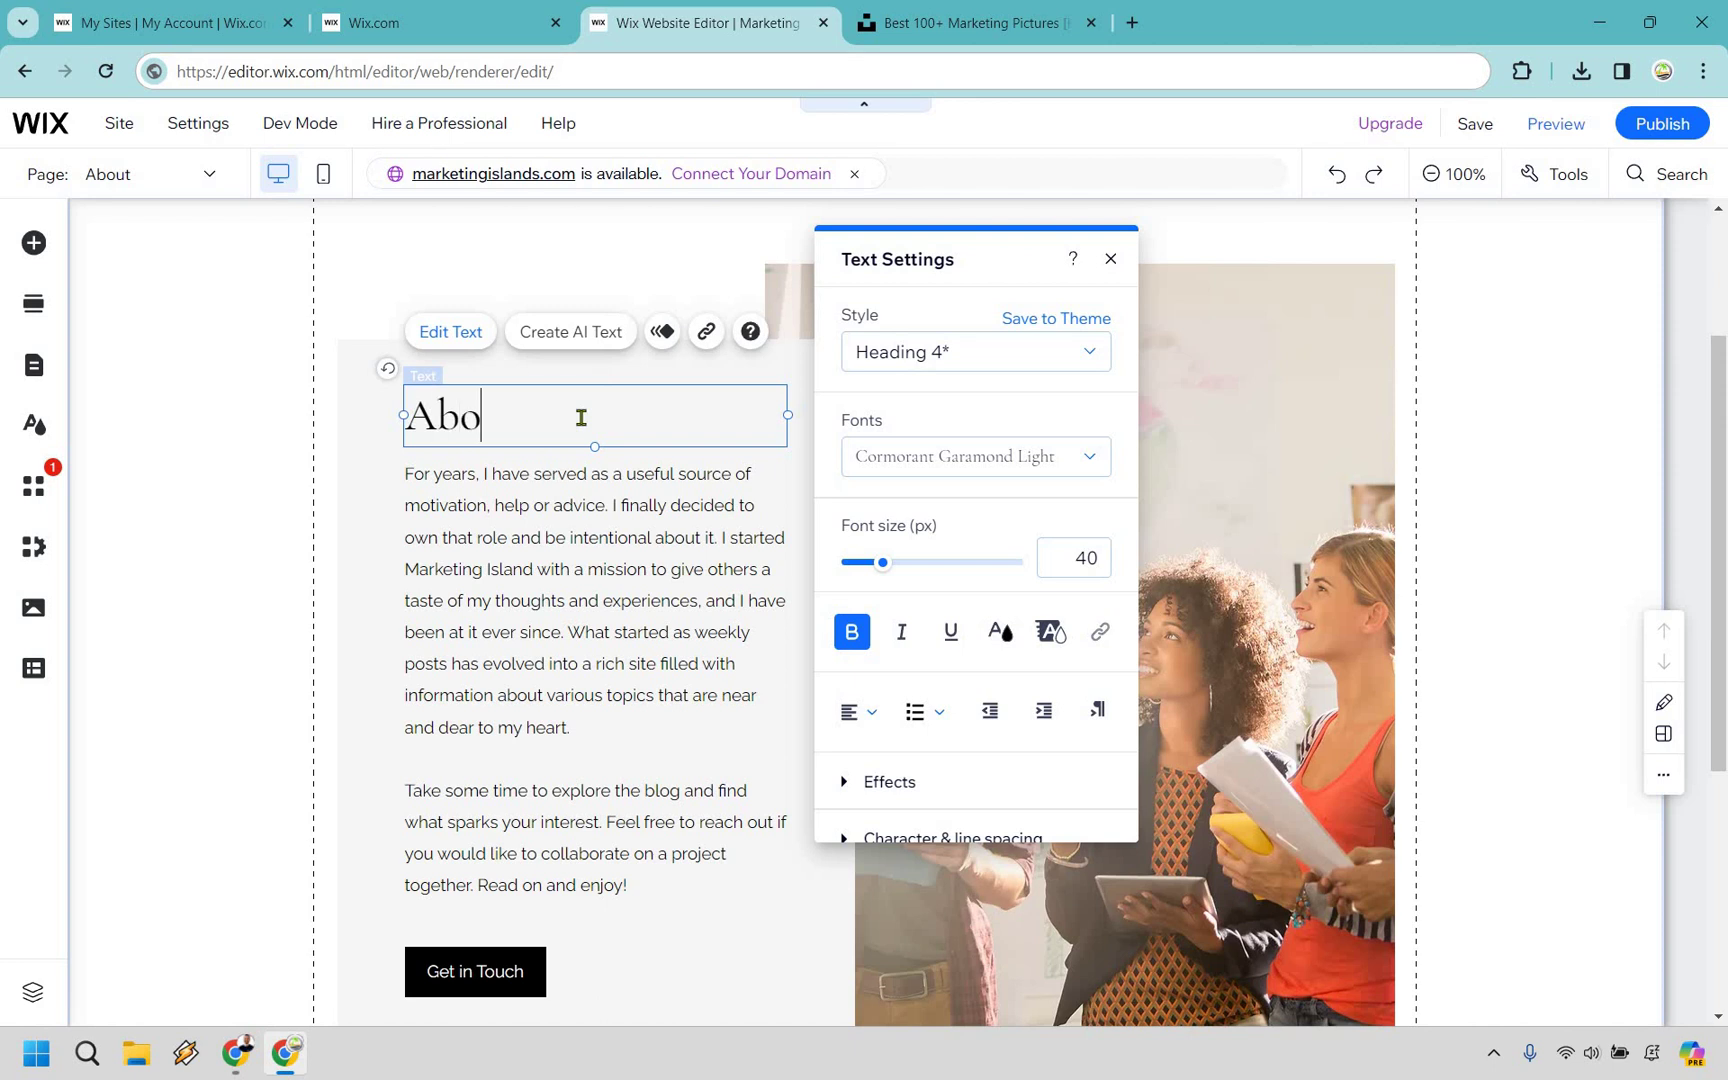
{"action": "type", "text": "ut James"}
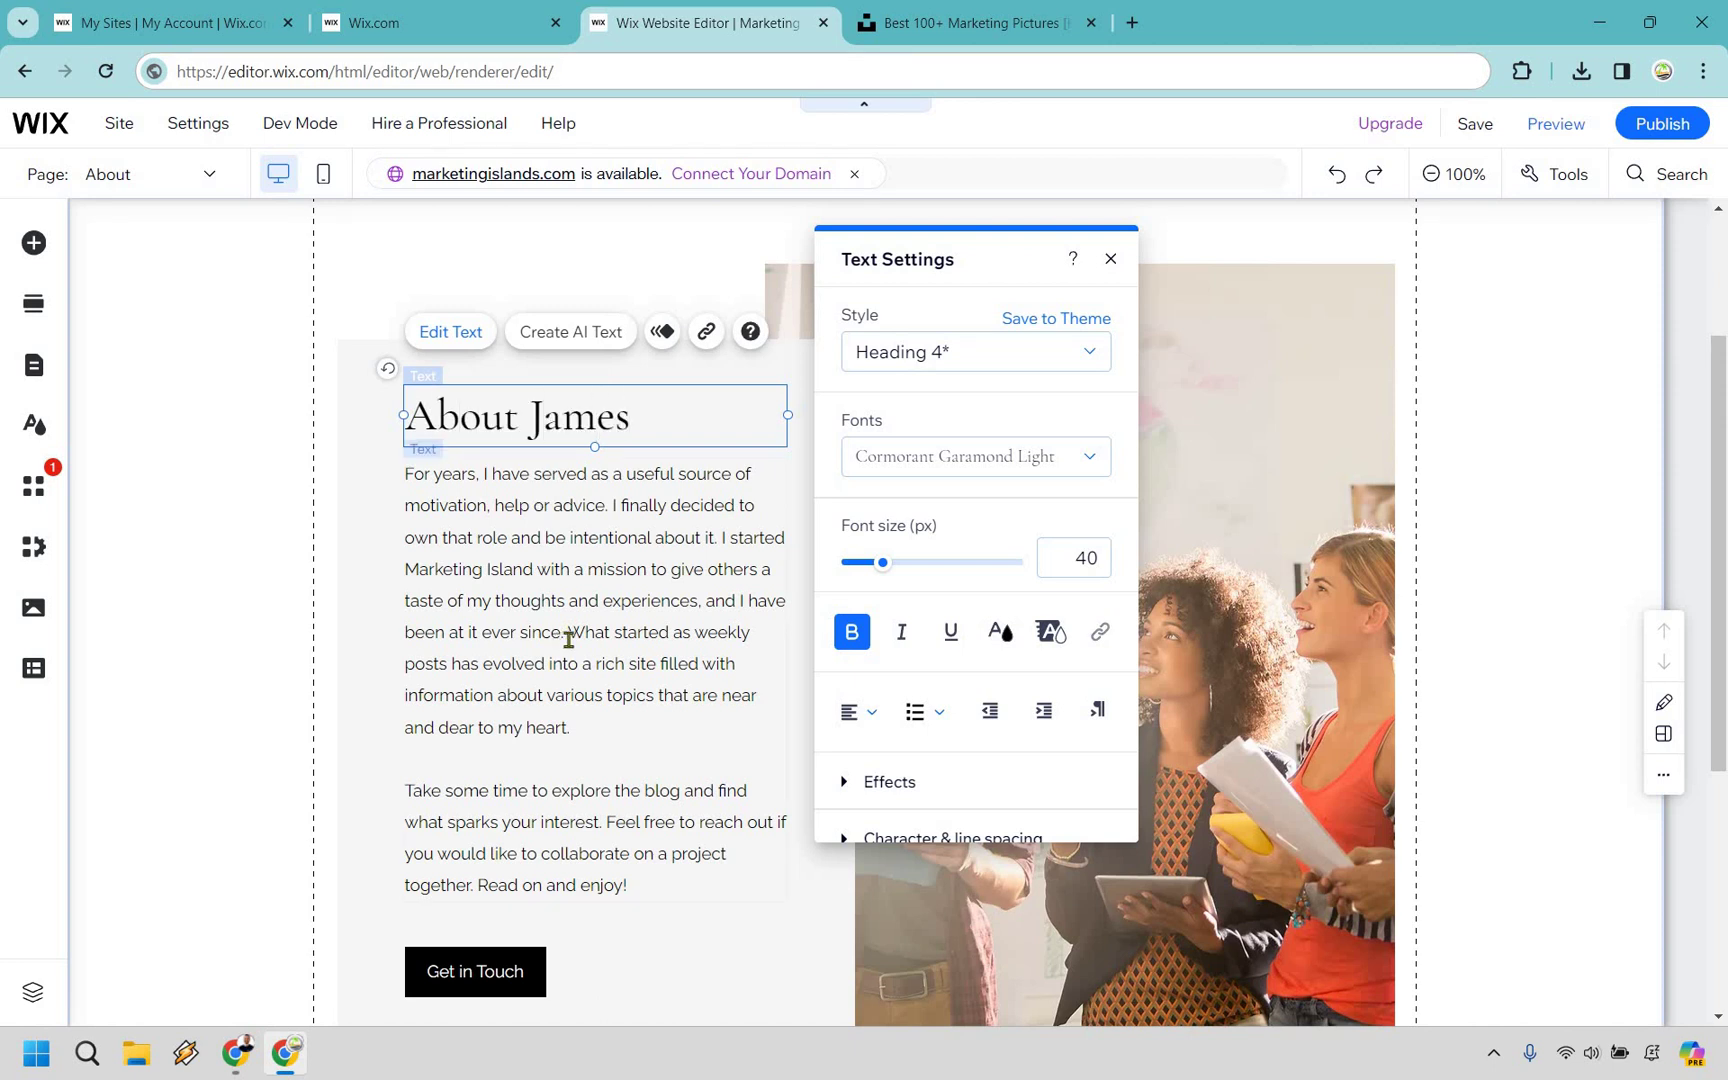
- Replace the About body text with 'Talk about you and your company'
{"action": "double_click", "coordinate": [568, 640]}
{"action": "key", "text": "ctrl+a"}
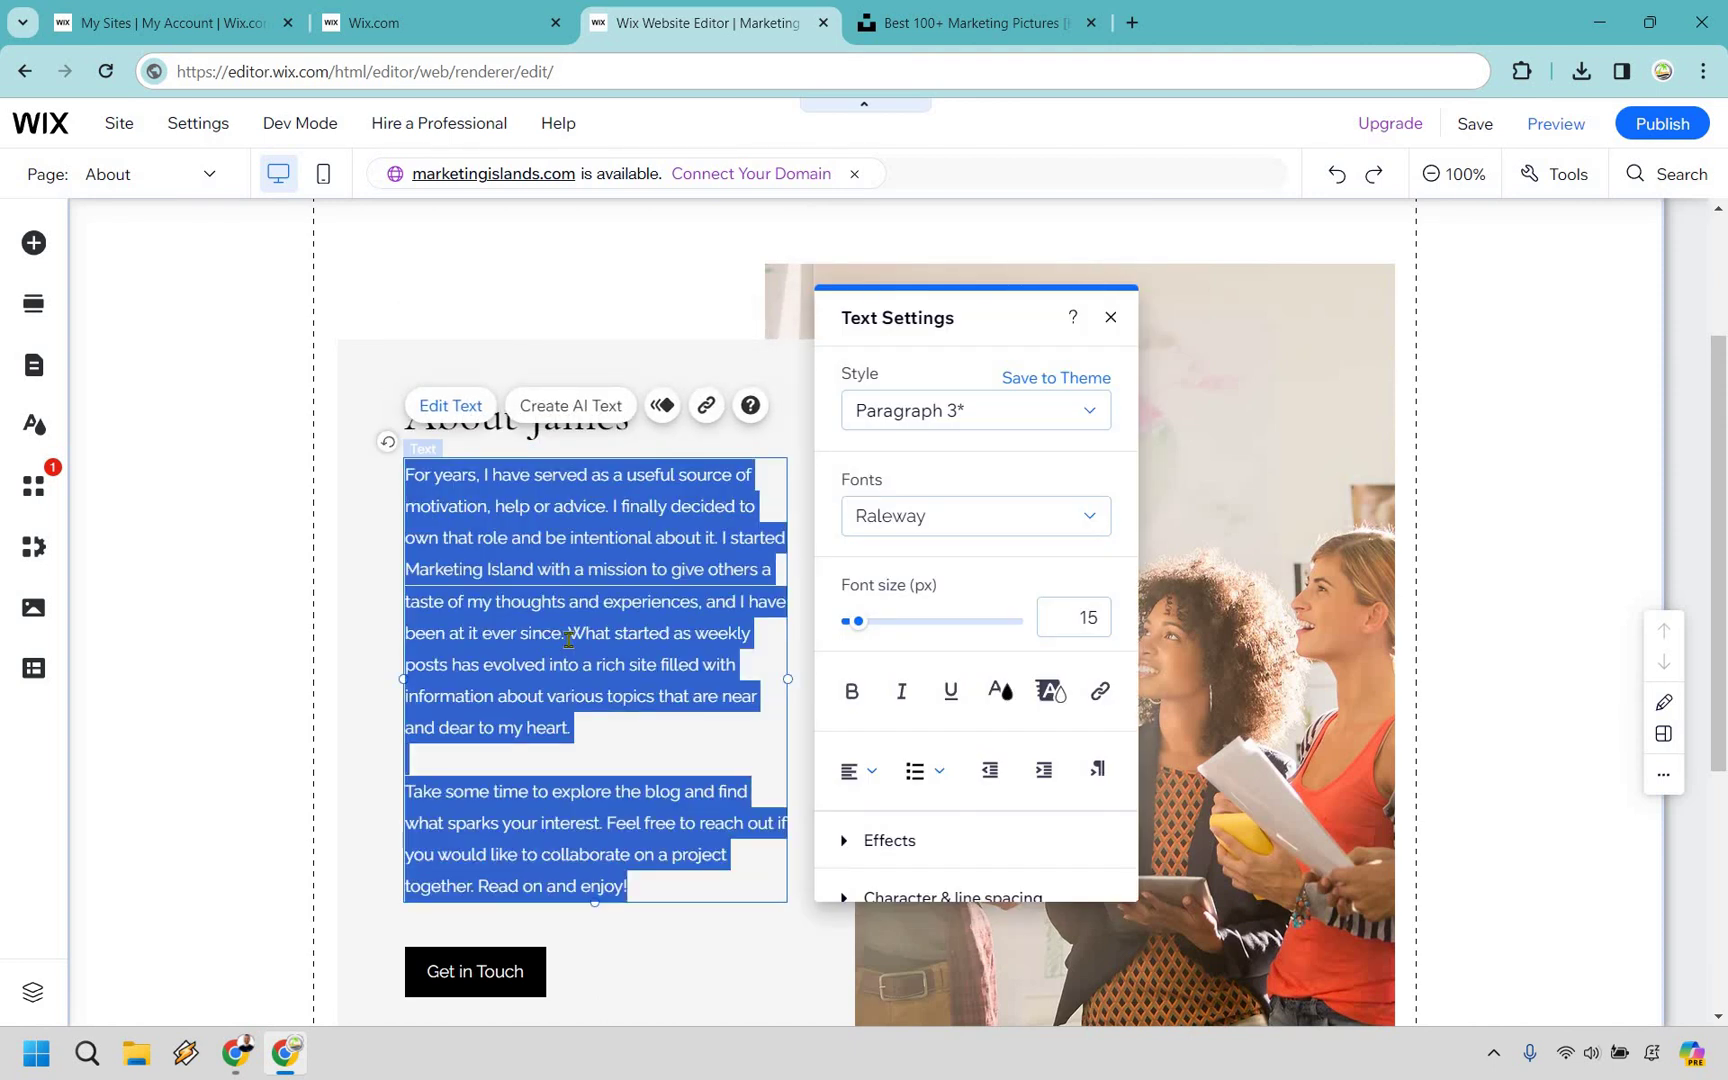
{"action": "type", "text": "alk about "}
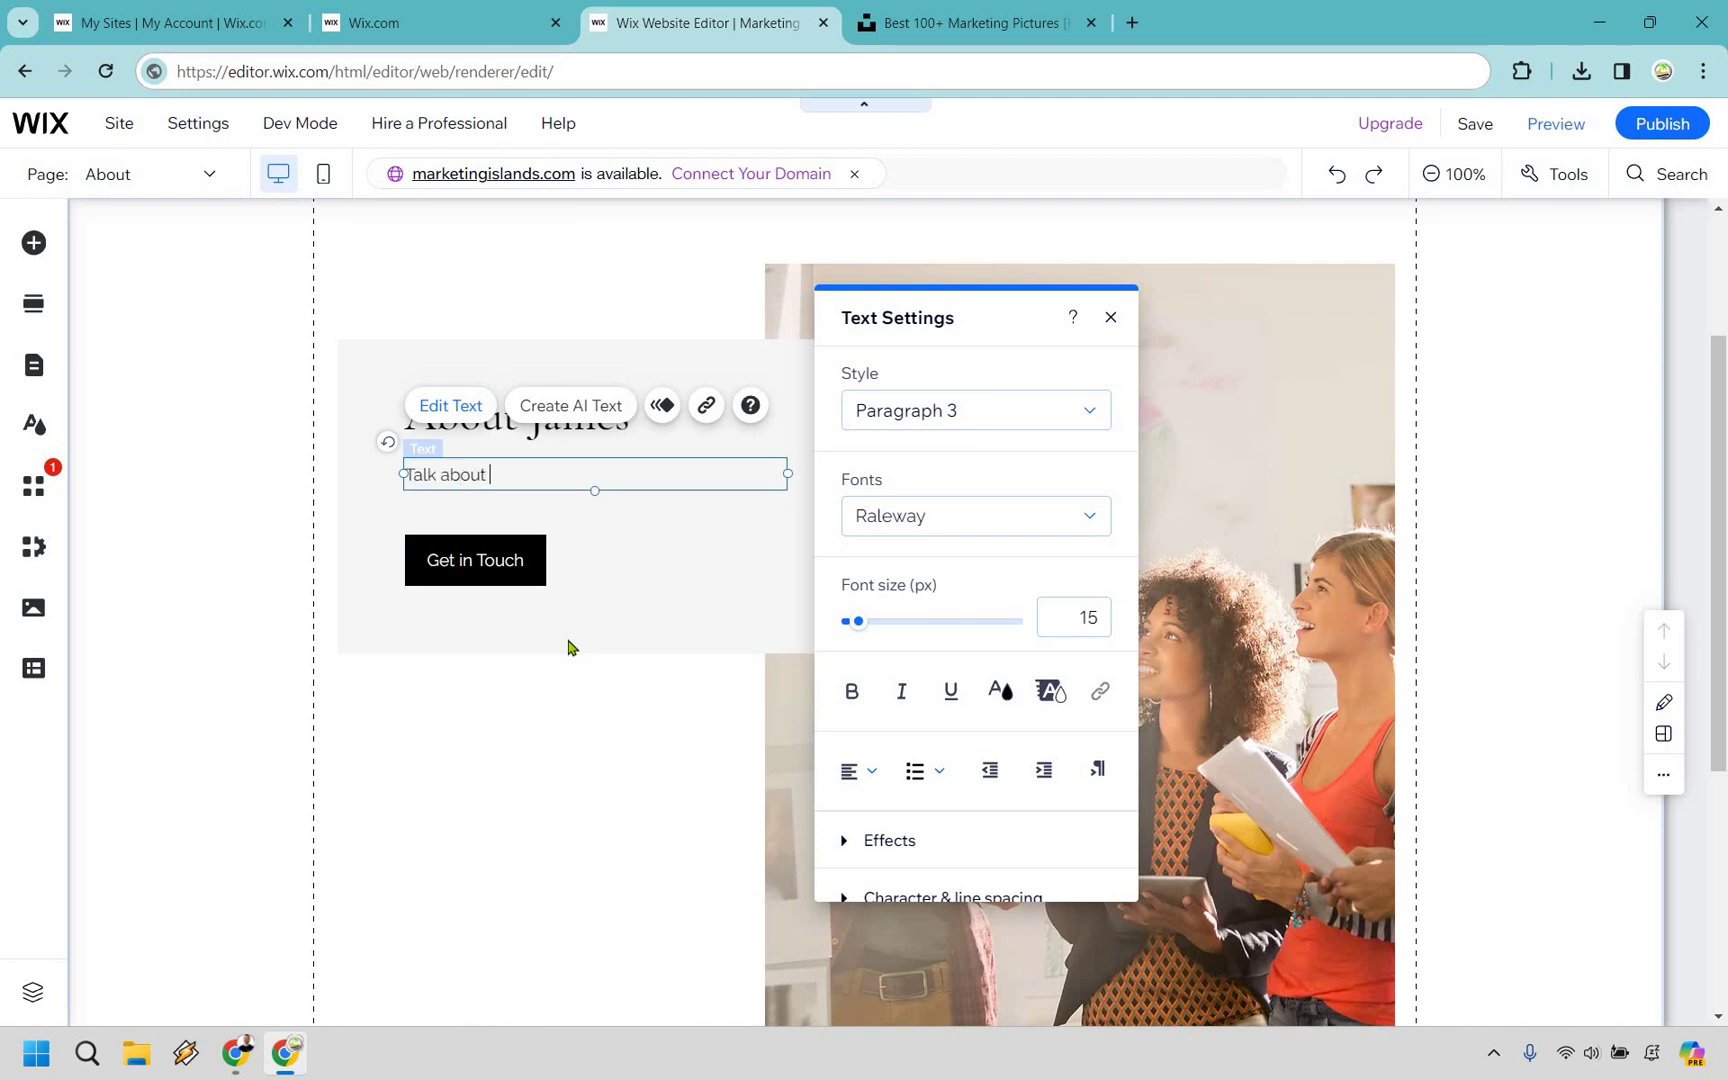
{"action": "type", "text": "you arnd your company"}
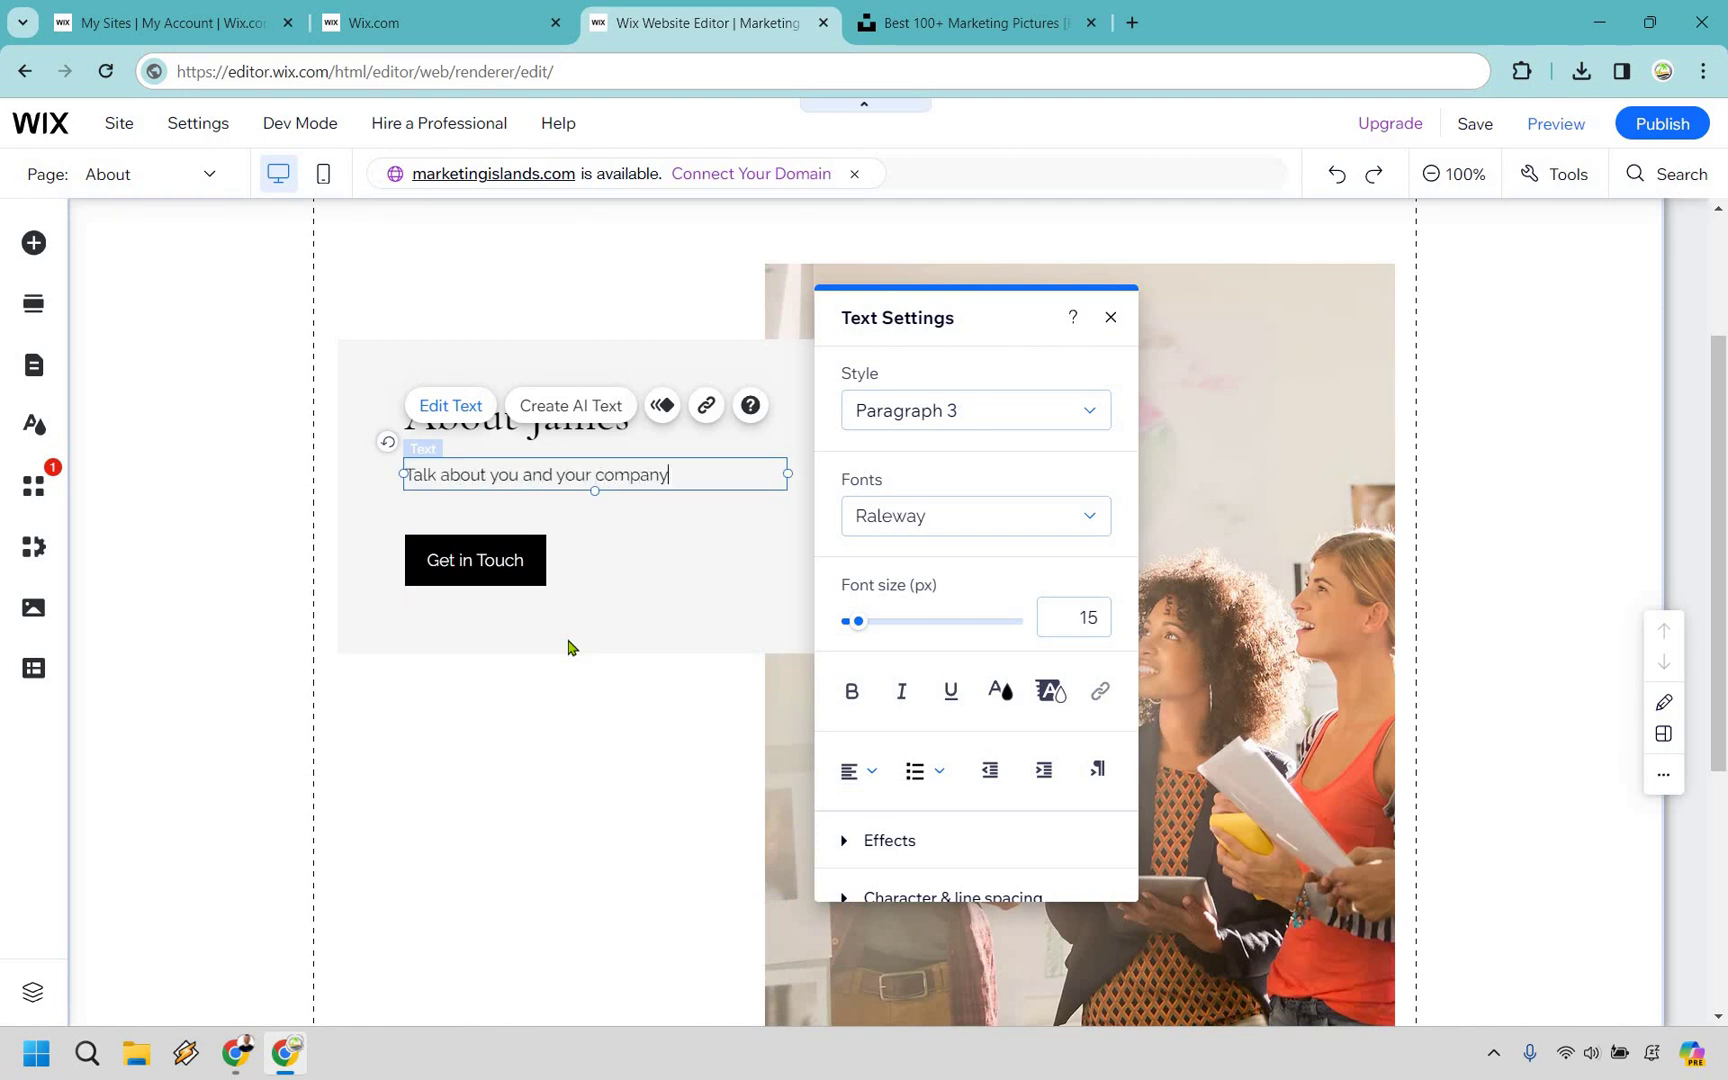
{"action": "left_click", "coordinate": [1527, 570]}
{"action": "scroll", "coordinate": [988, 540], "scroll_direction": "up", "scroll_amount": 2}
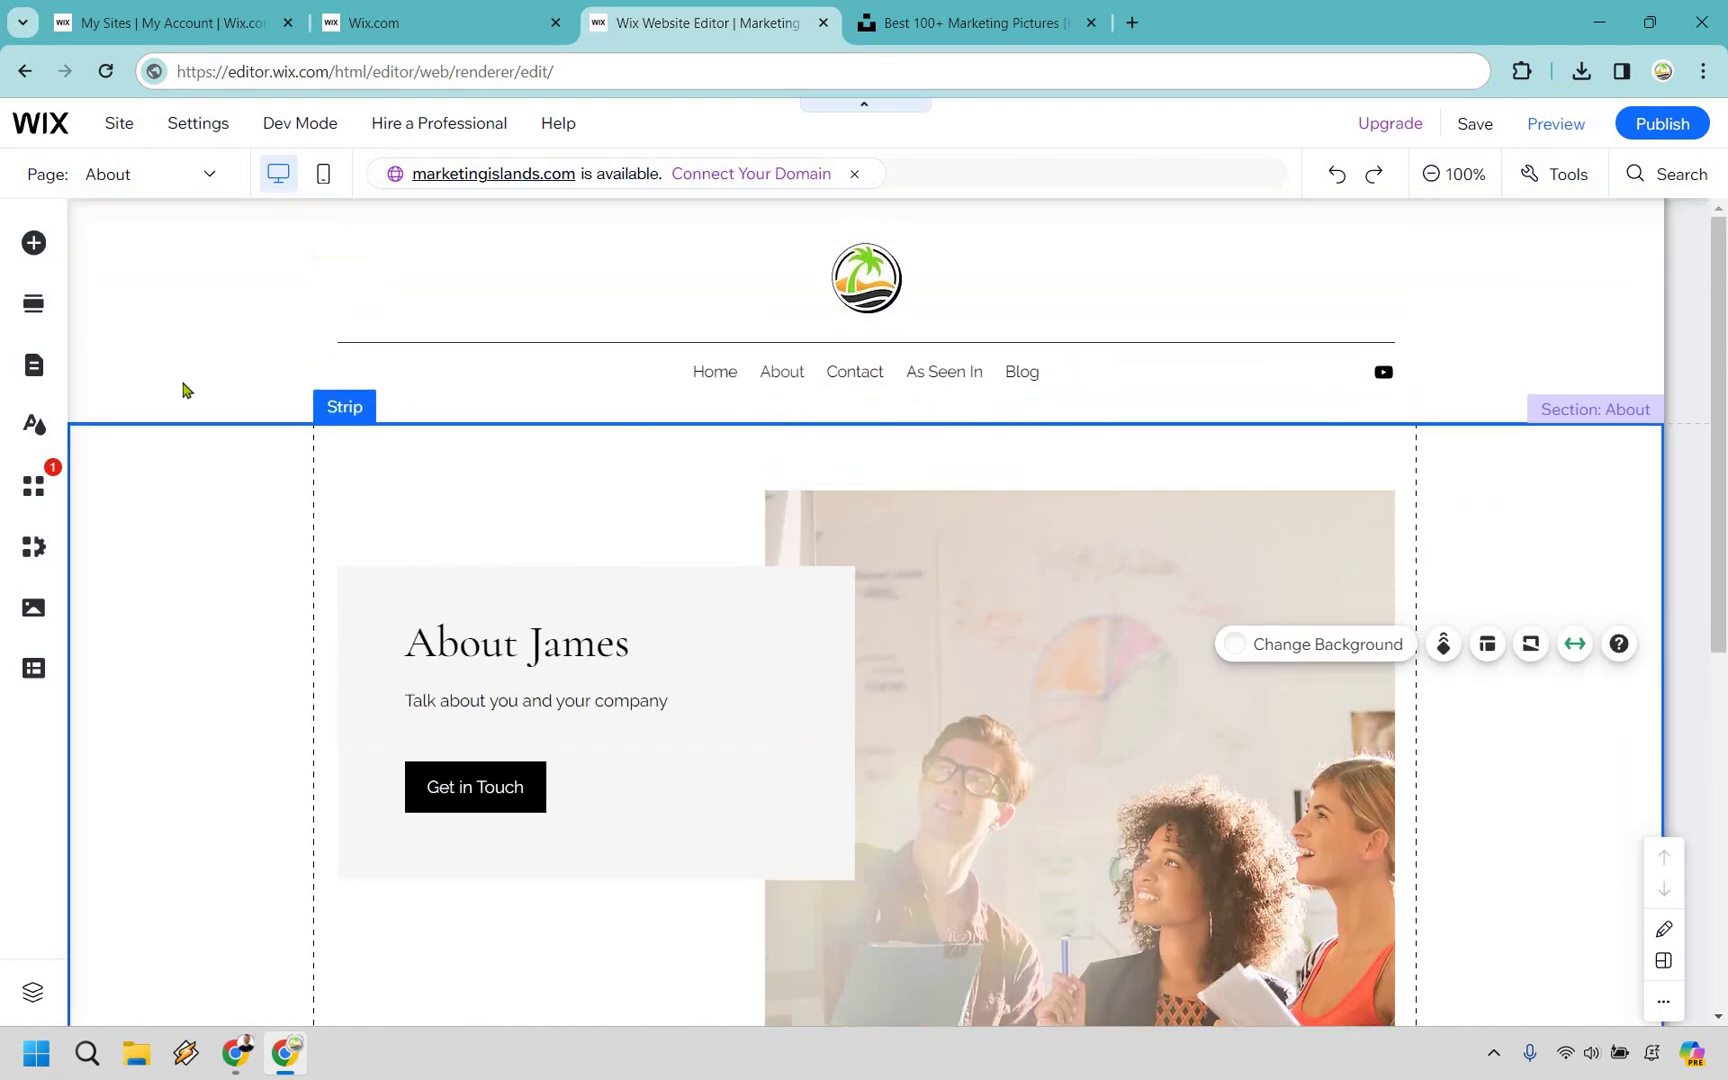
{"action": "left_click", "coordinate": [32, 366]}
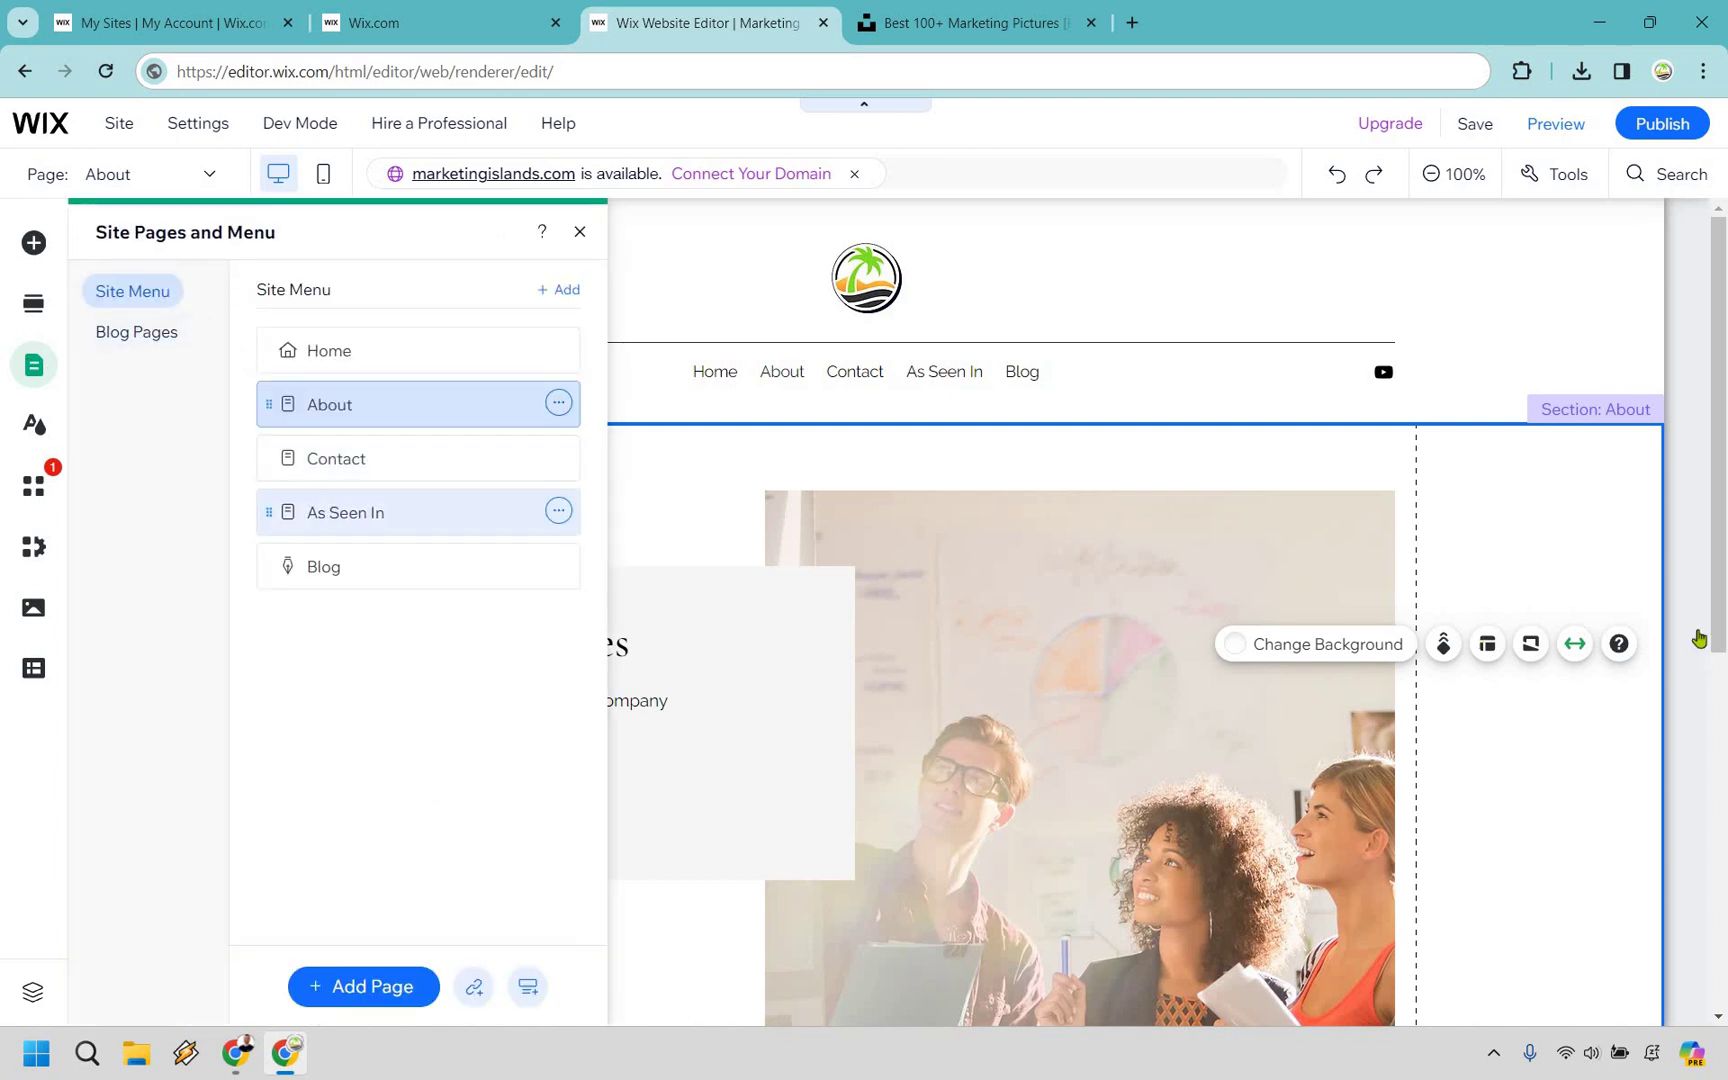
- Show the As Seen In page in the editor, scan its Media Highlights, then view the live site tab
{"action": "left_click", "coordinate": [420, 512]}
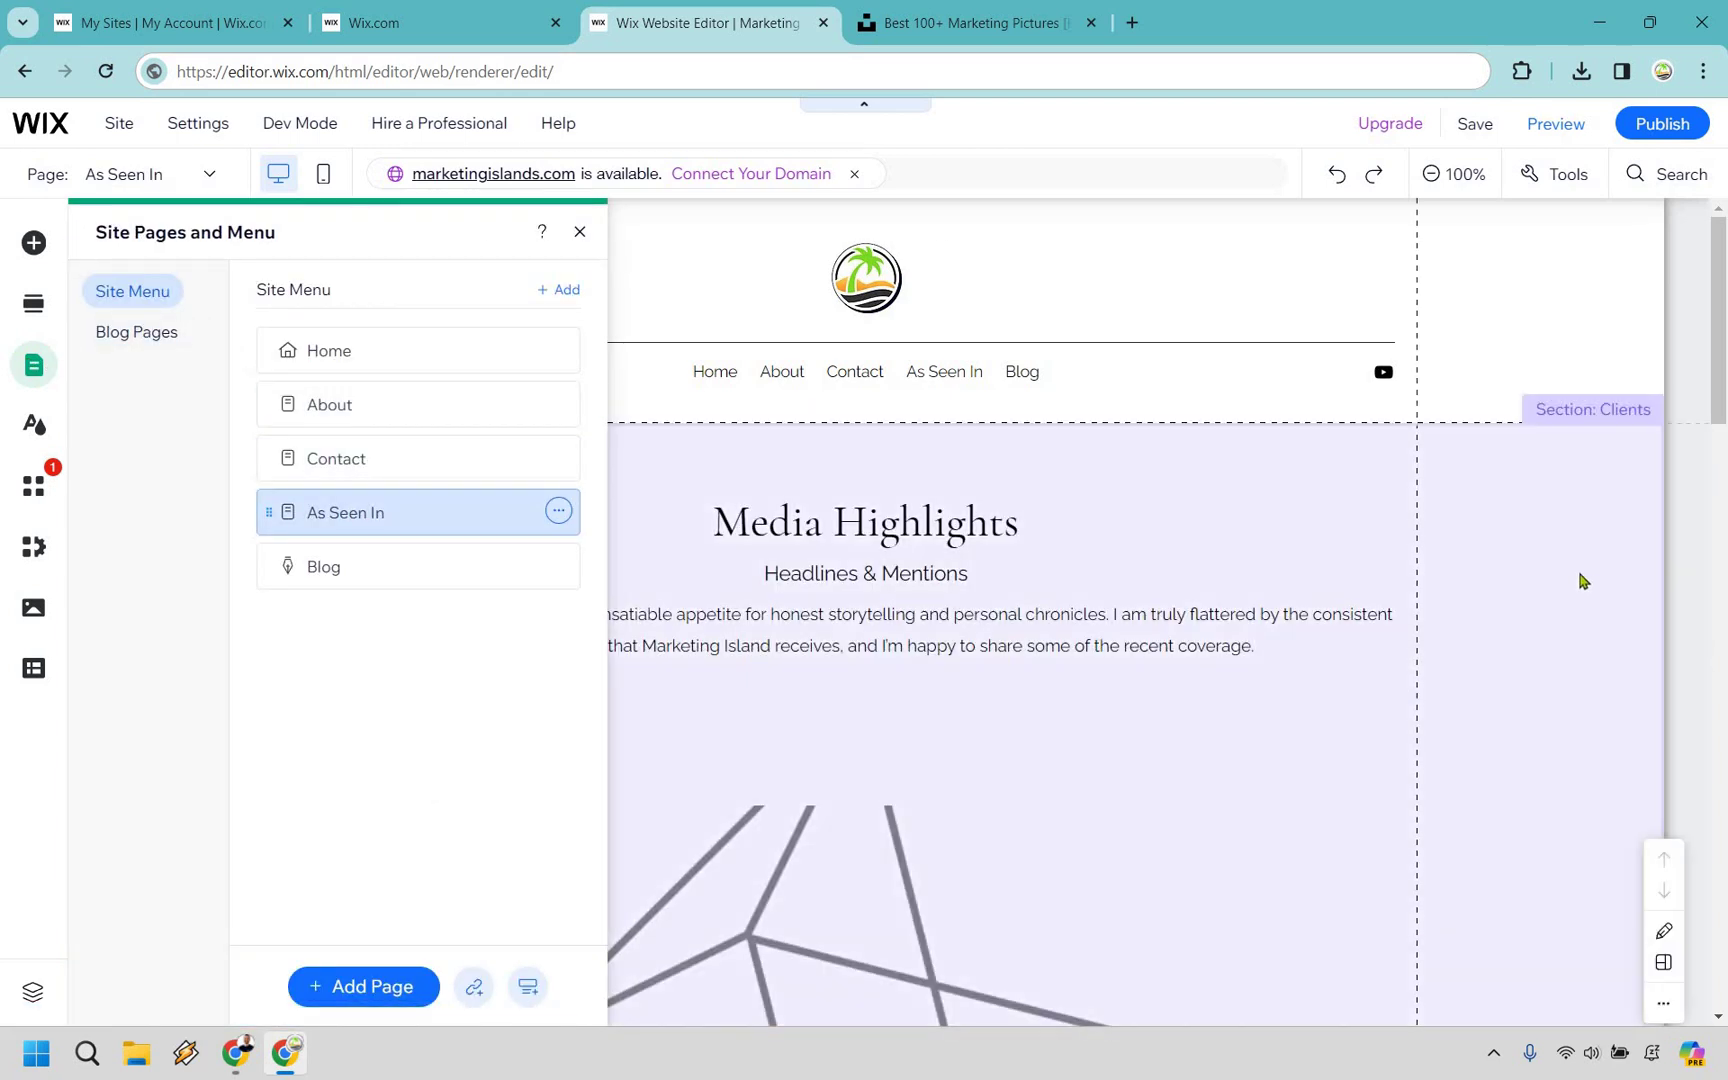
{"action": "left_click", "coordinate": [1558, 580]}
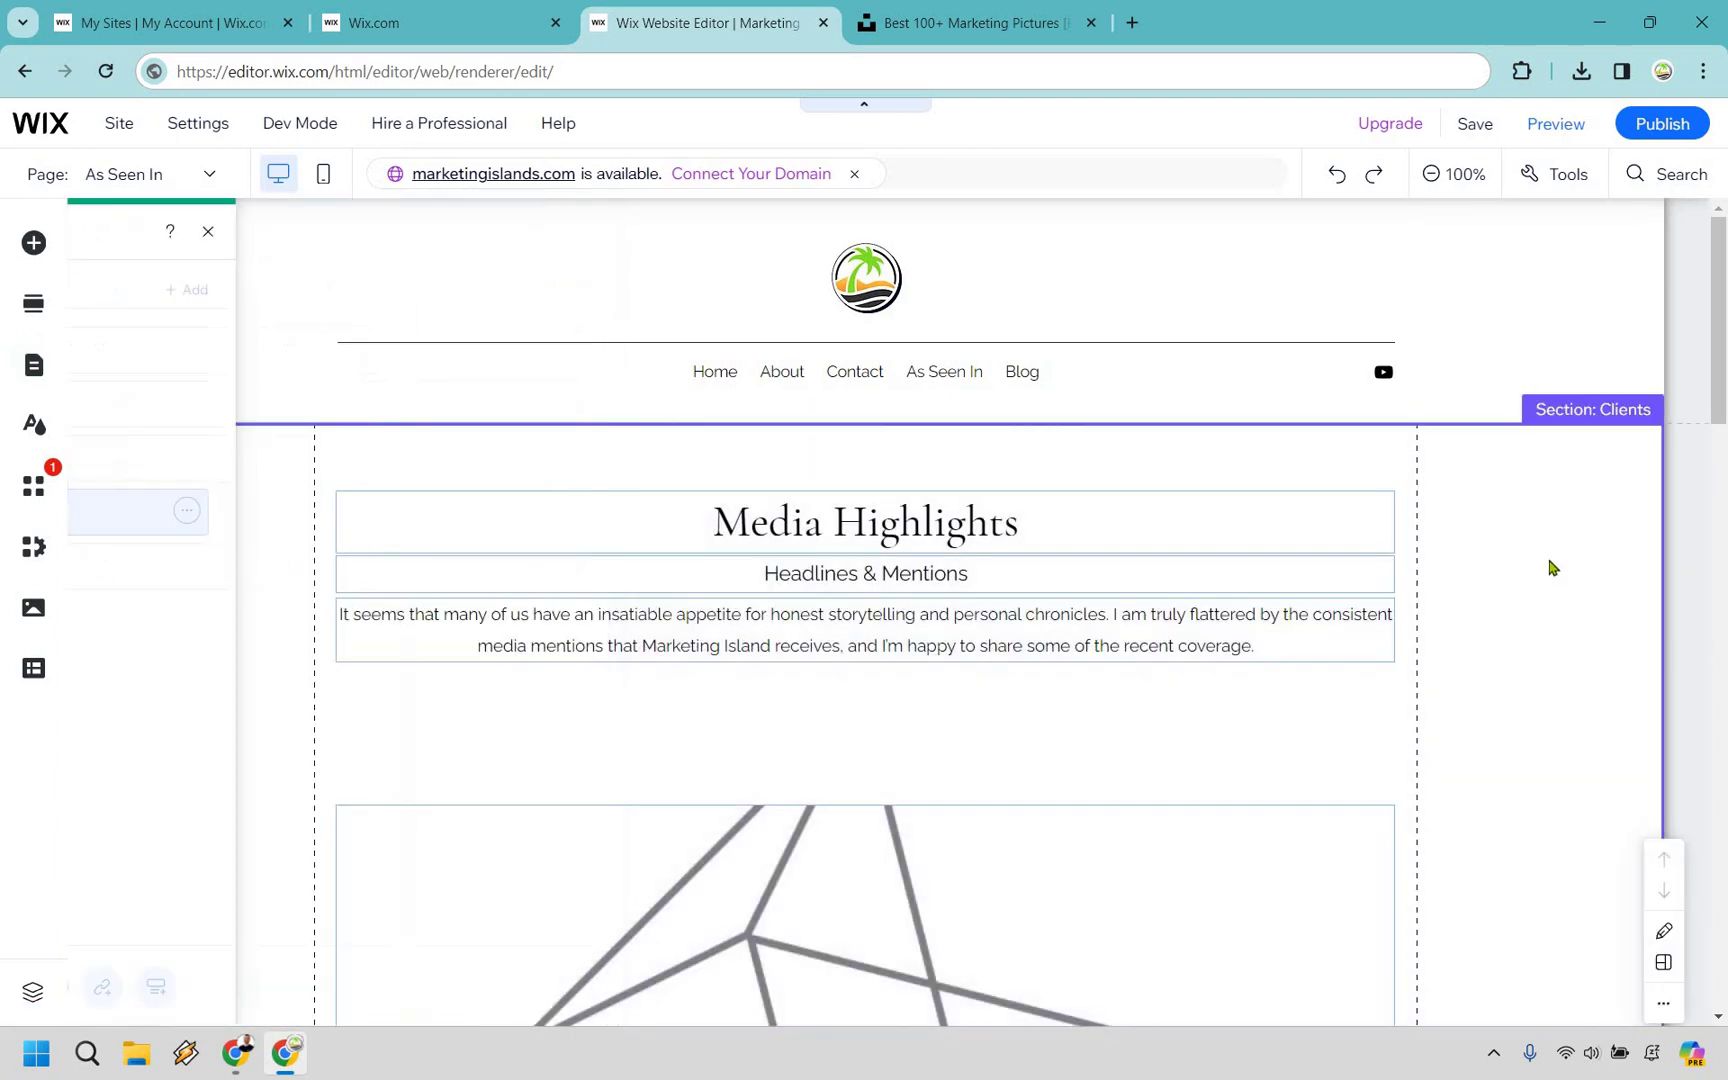
{"action": "scroll", "coordinate": [1545, 575], "scroll_direction": "down", "scroll_amount": 10}
{"action": "scroll", "coordinate": [1540, 584], "scroll_direction": "up", "scroll_amount": 10}
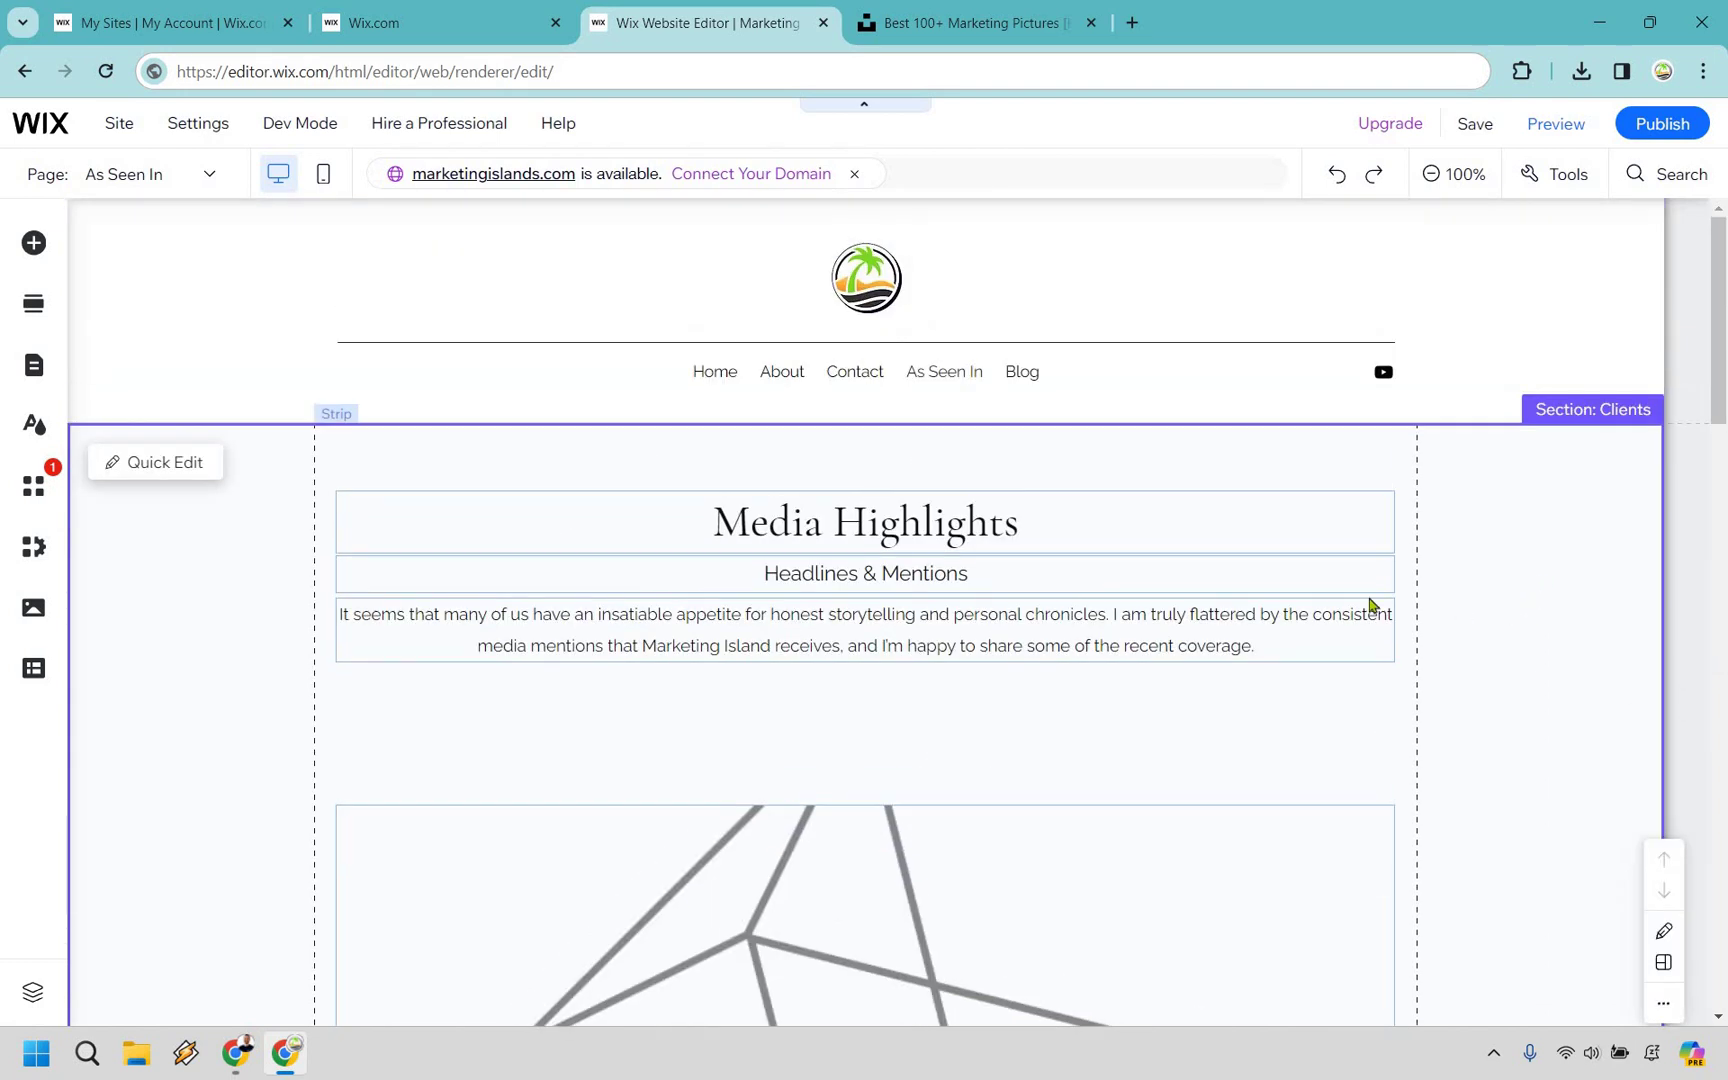
{"action": "left_click", "coordinate": [950, 22]}
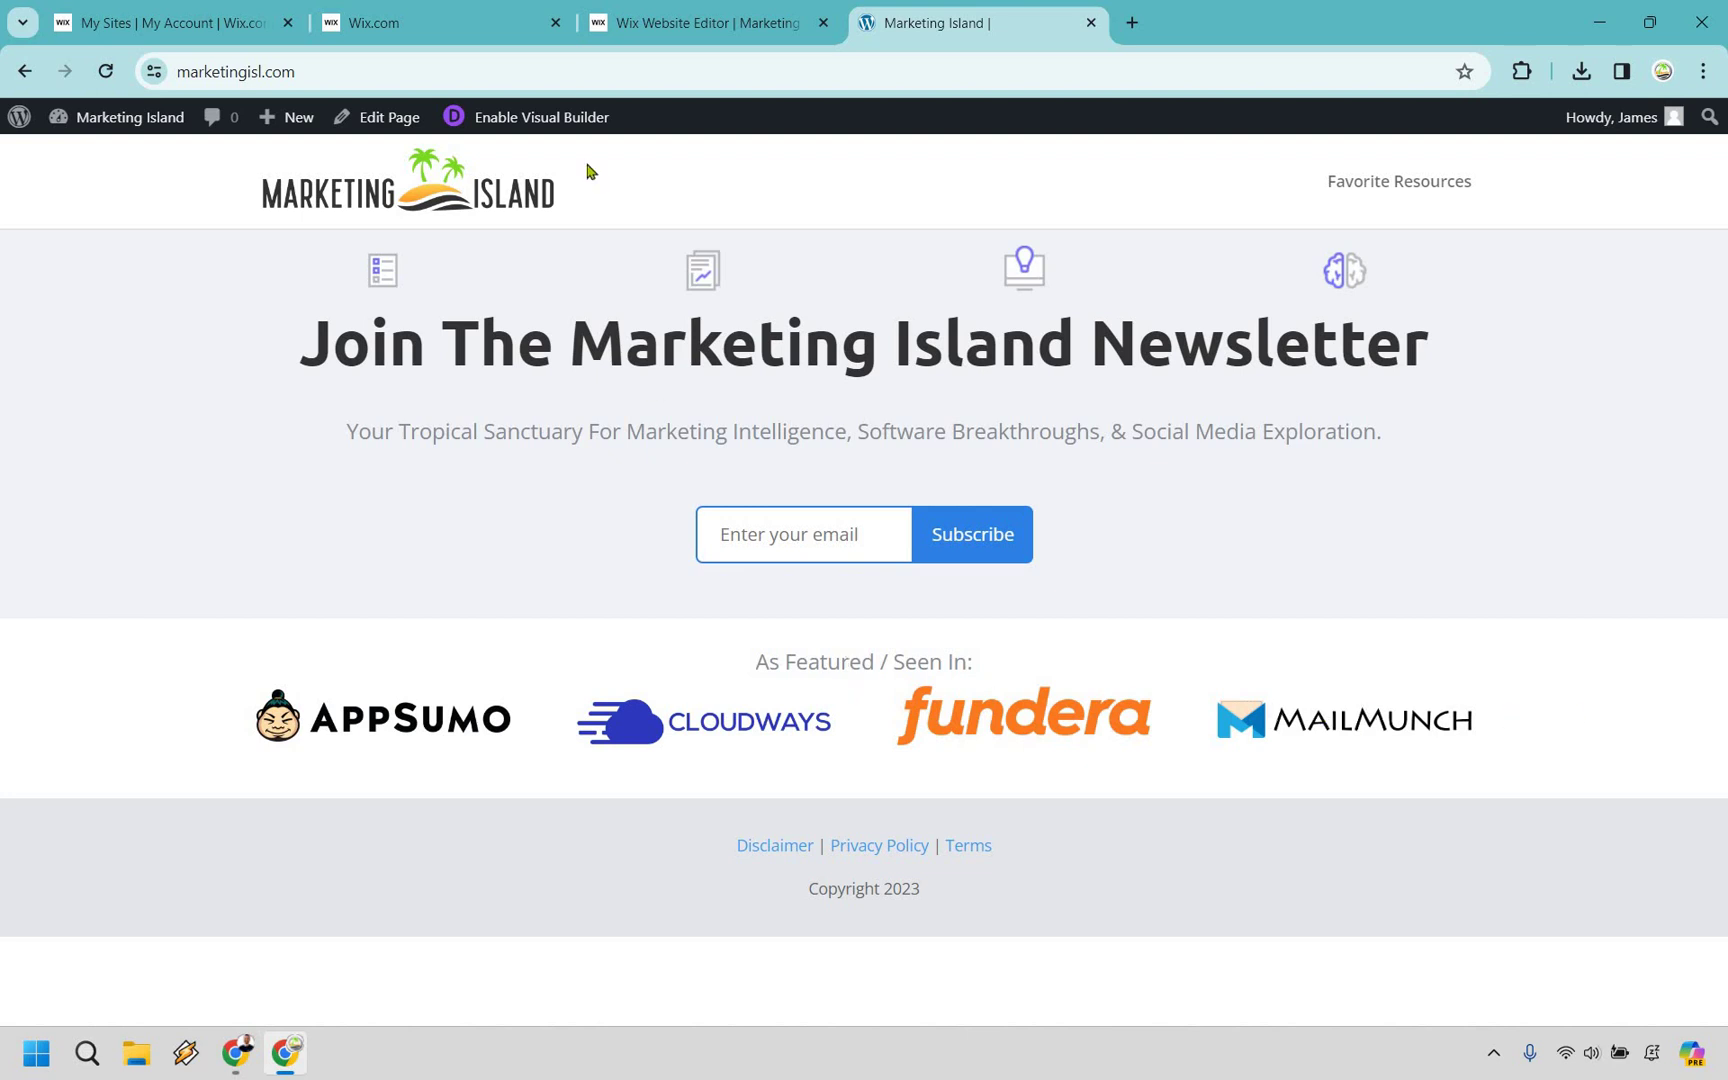
{"action": "key", "text": "ctrl+shift+Tab"}
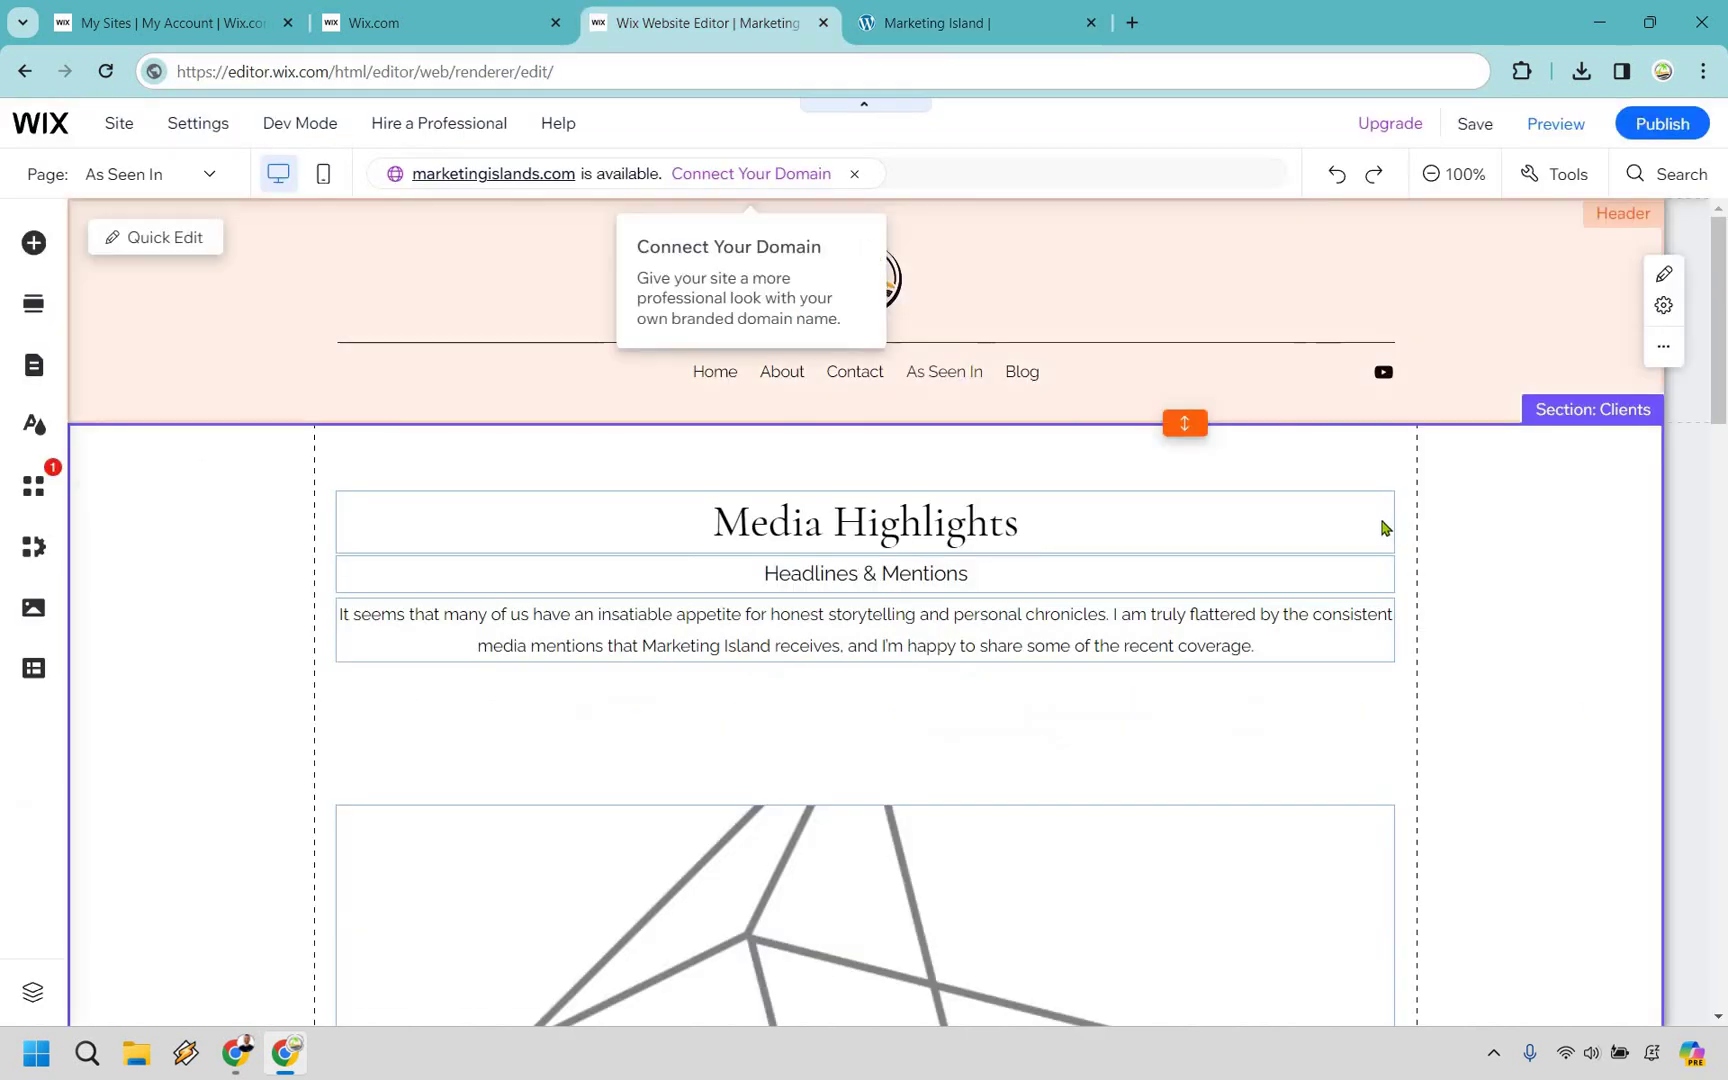
{"action": "scroll", "coordinate": [1477, 513], "scroll_direction": "down", "scroll_amount": 2}
{"action": "scroll", "coordinate": [1500, 497], "scroll_direction": "up", "scroll_amount": 1}
{"action": "scroll", "coordinate": [1500, 497], "scroll_direction": "down", "scroll_amount": 15}
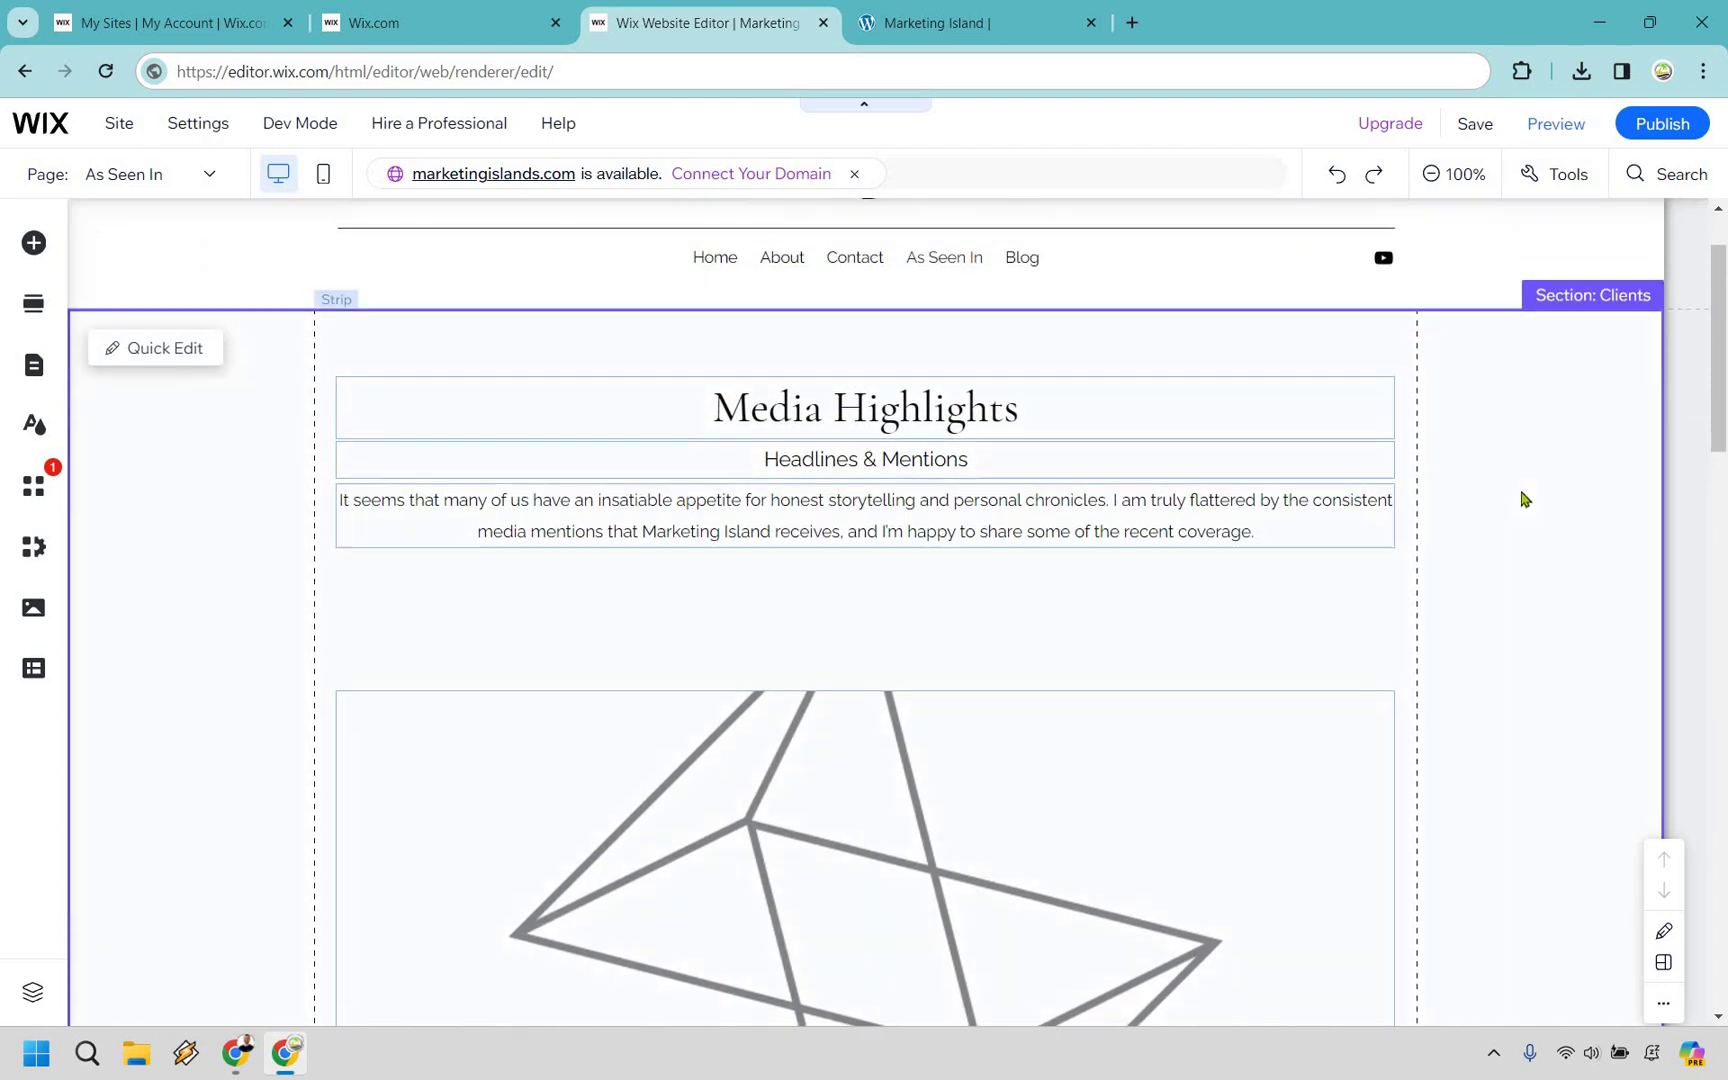
{"action": "scroll", "coordinate": [1523, 498], "scroll_direction": "up", "scroll_amount": 15}
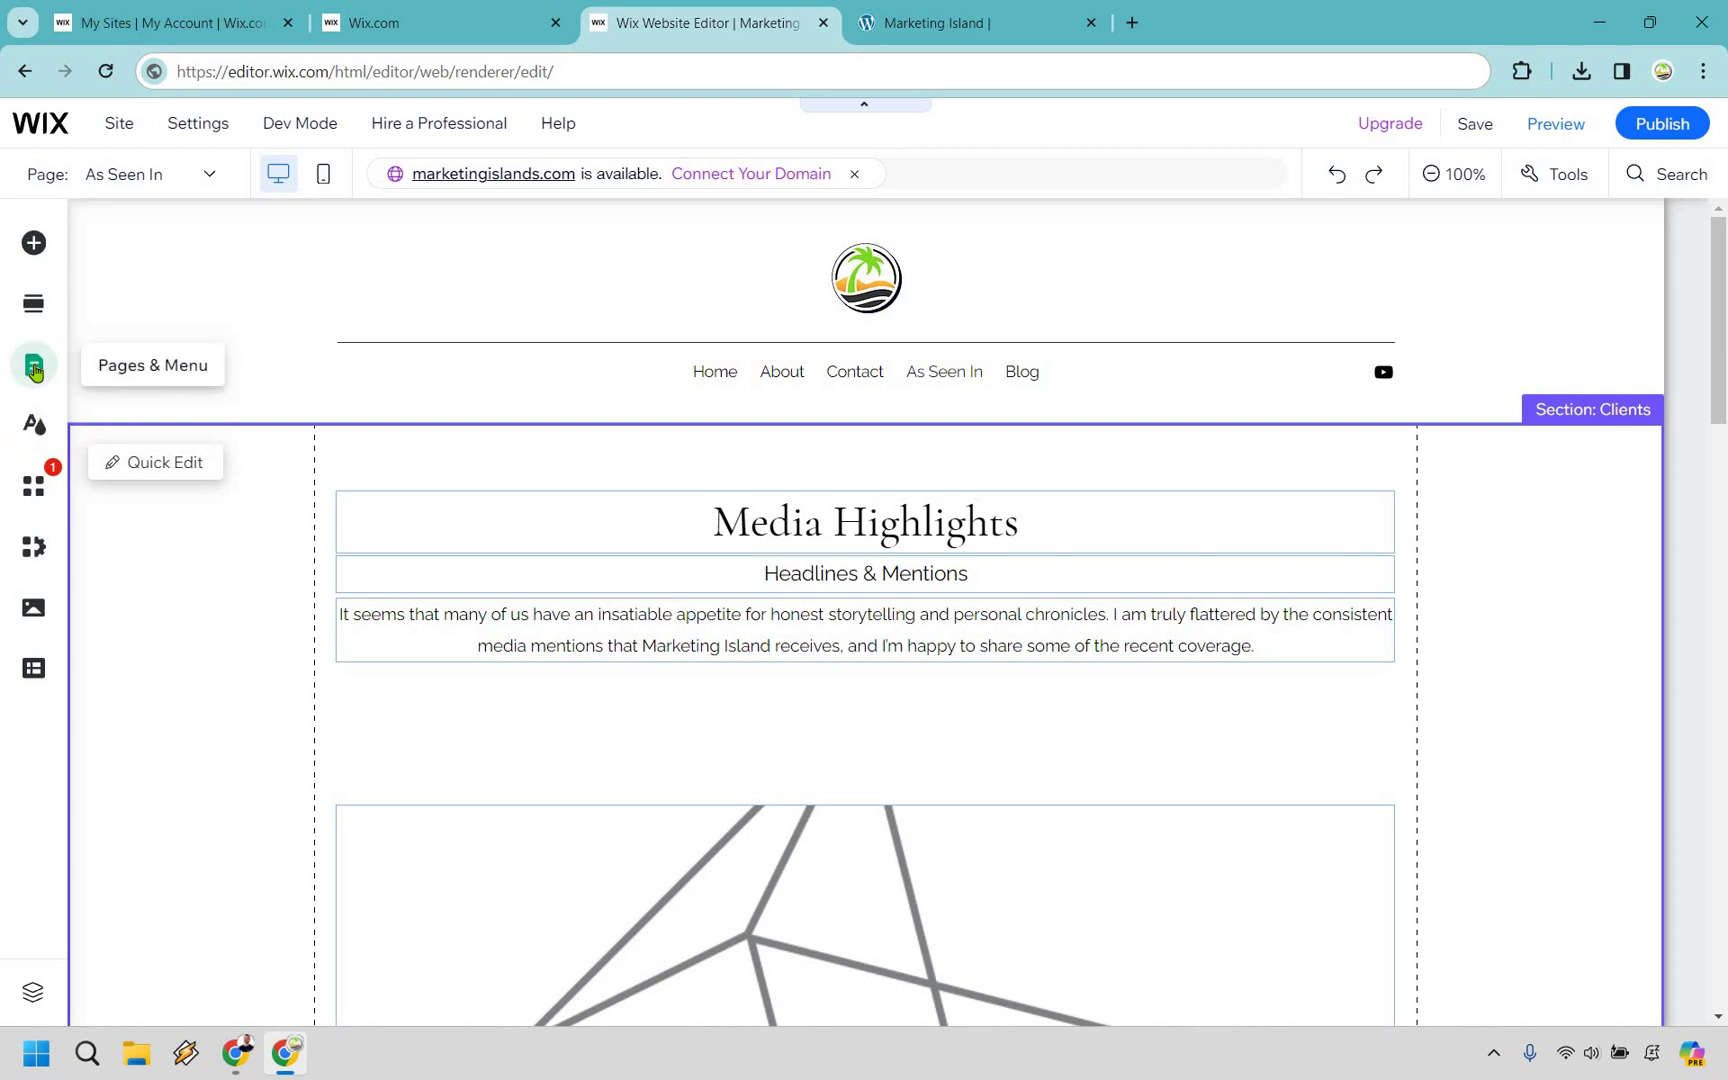
- Open the Home page in the editor and scroll from Welcome down to Advertise and back
{"action": "left_click", "coordinate": [34, 368]}
{"action": "left_click", "coordinate": [319, 350]}
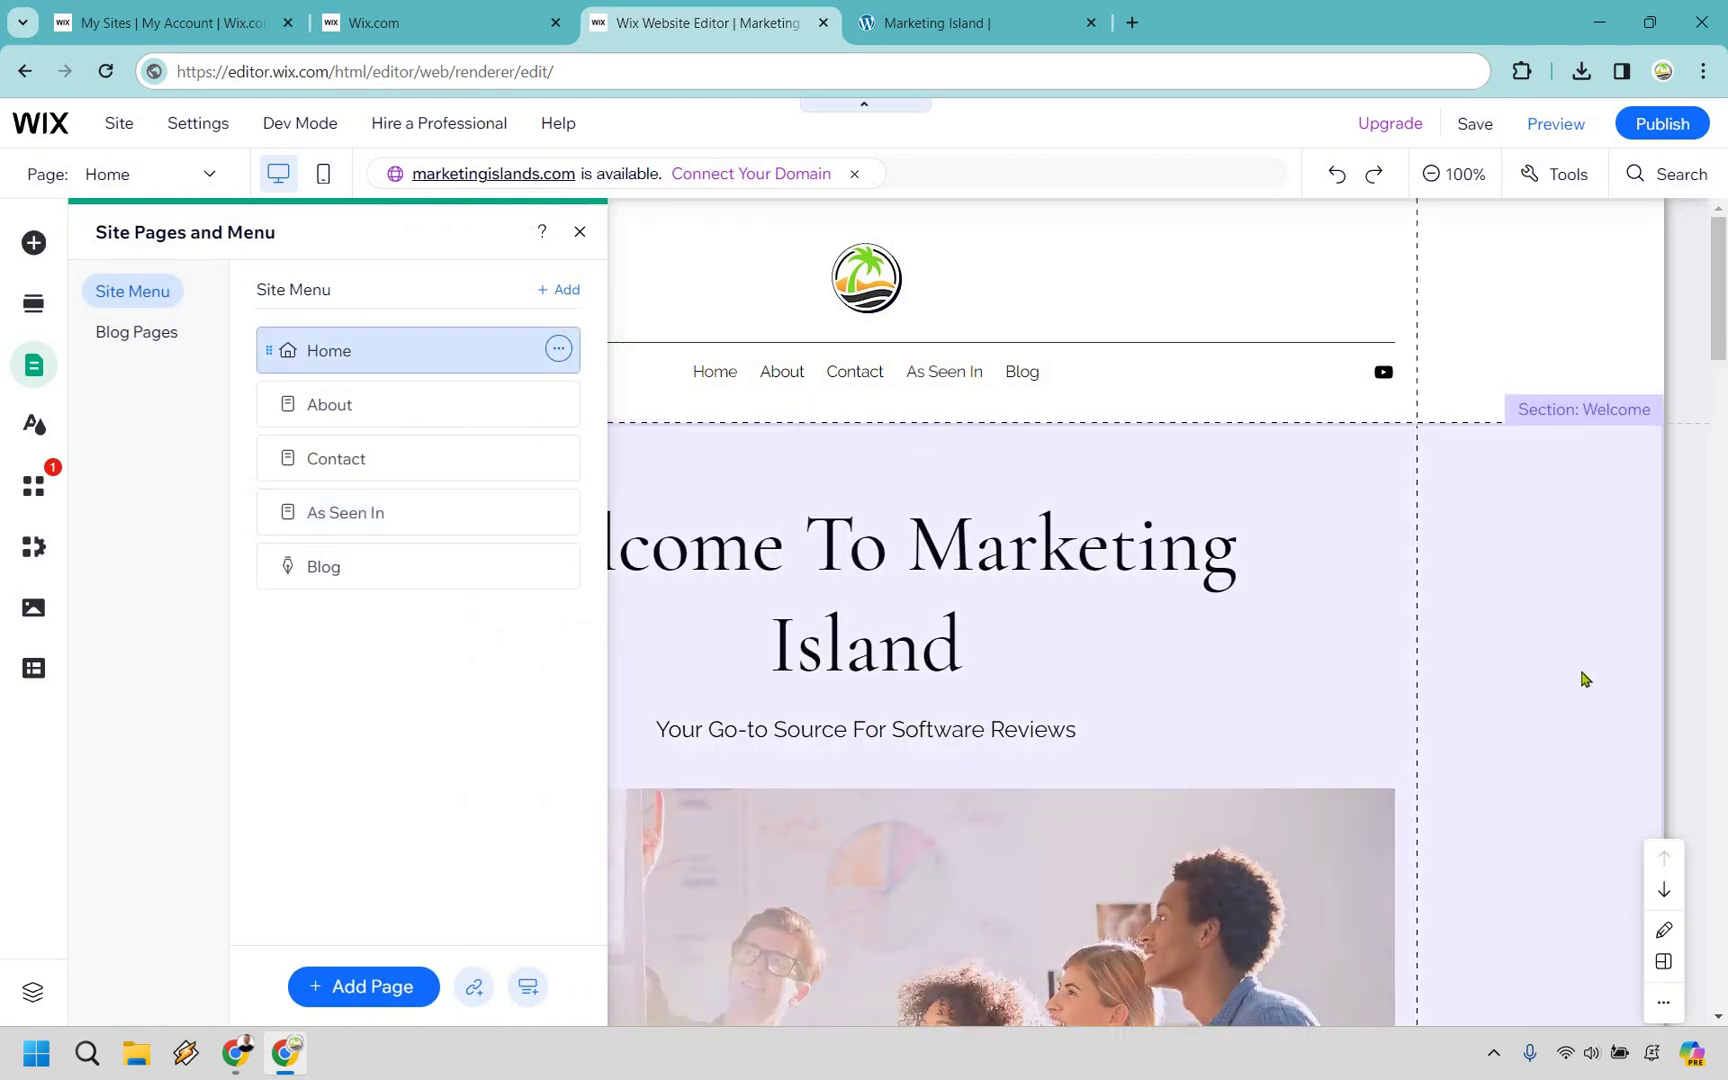
{"action": "left_click", "coordinate": [1578, 672]}
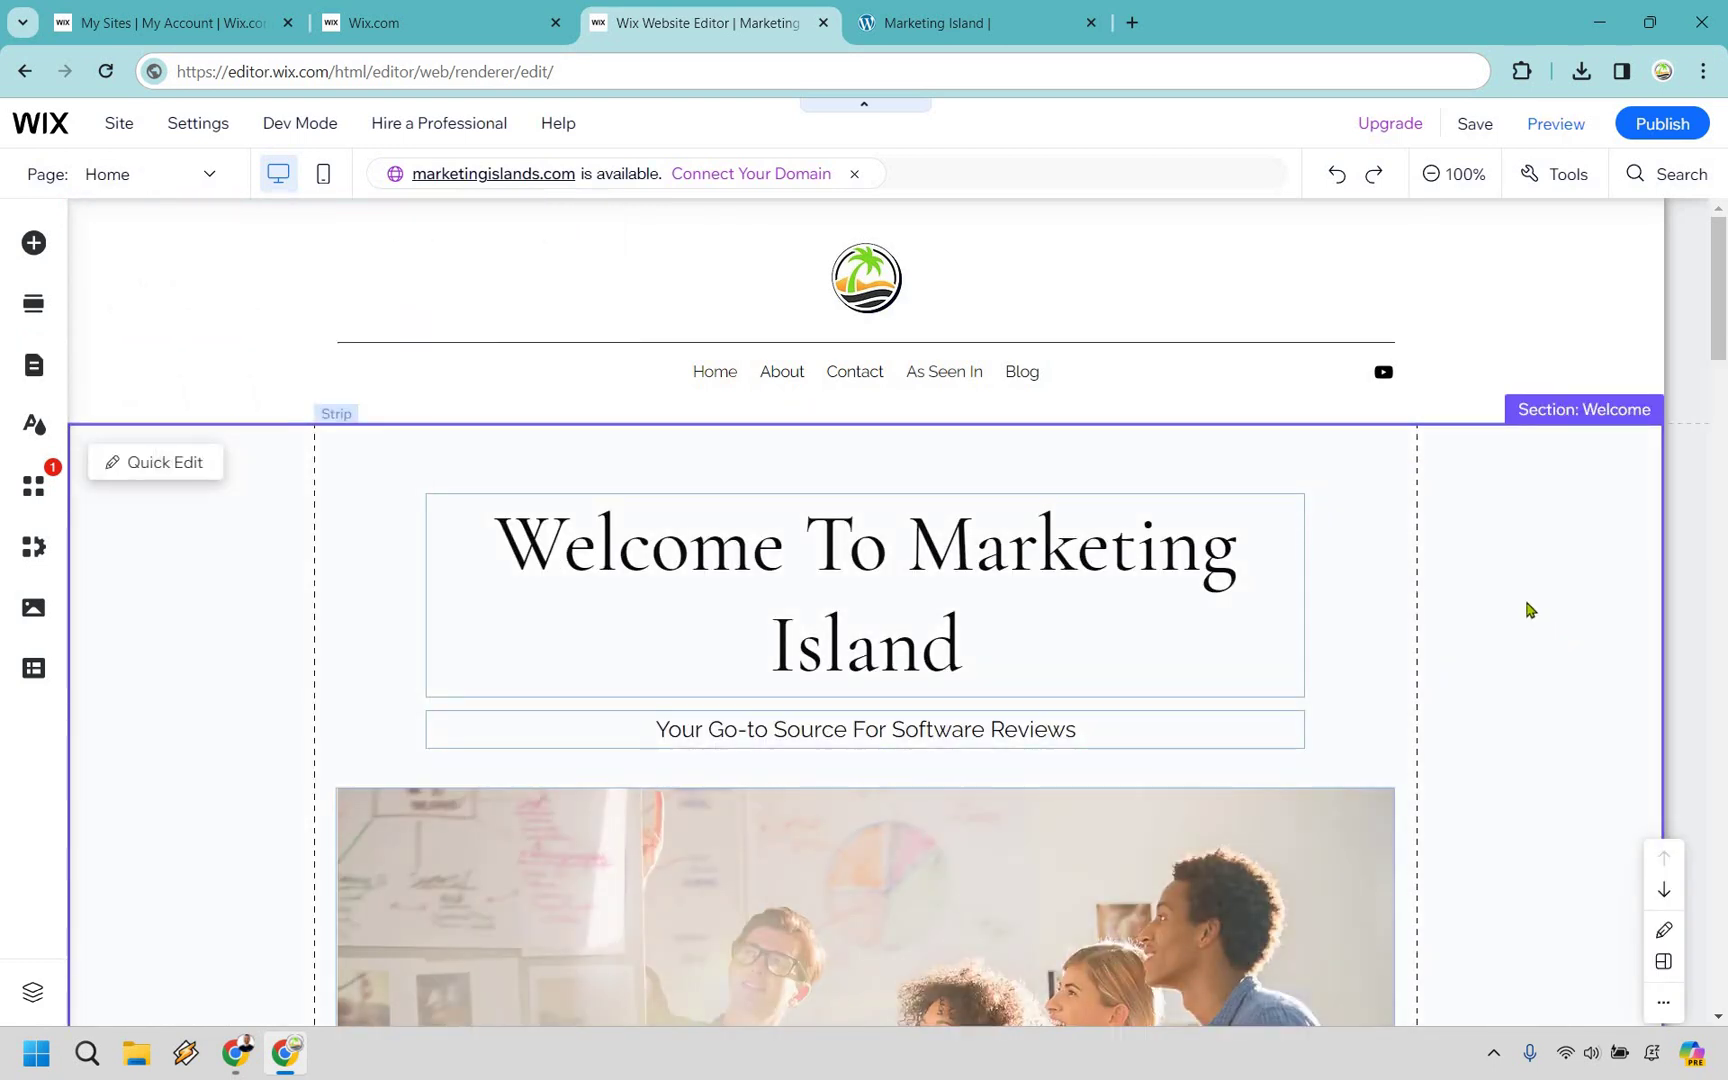
{"action": "scroll", "coordinate": [1508, 571], "scroll_direction": "down", "scroll_amount": 1}
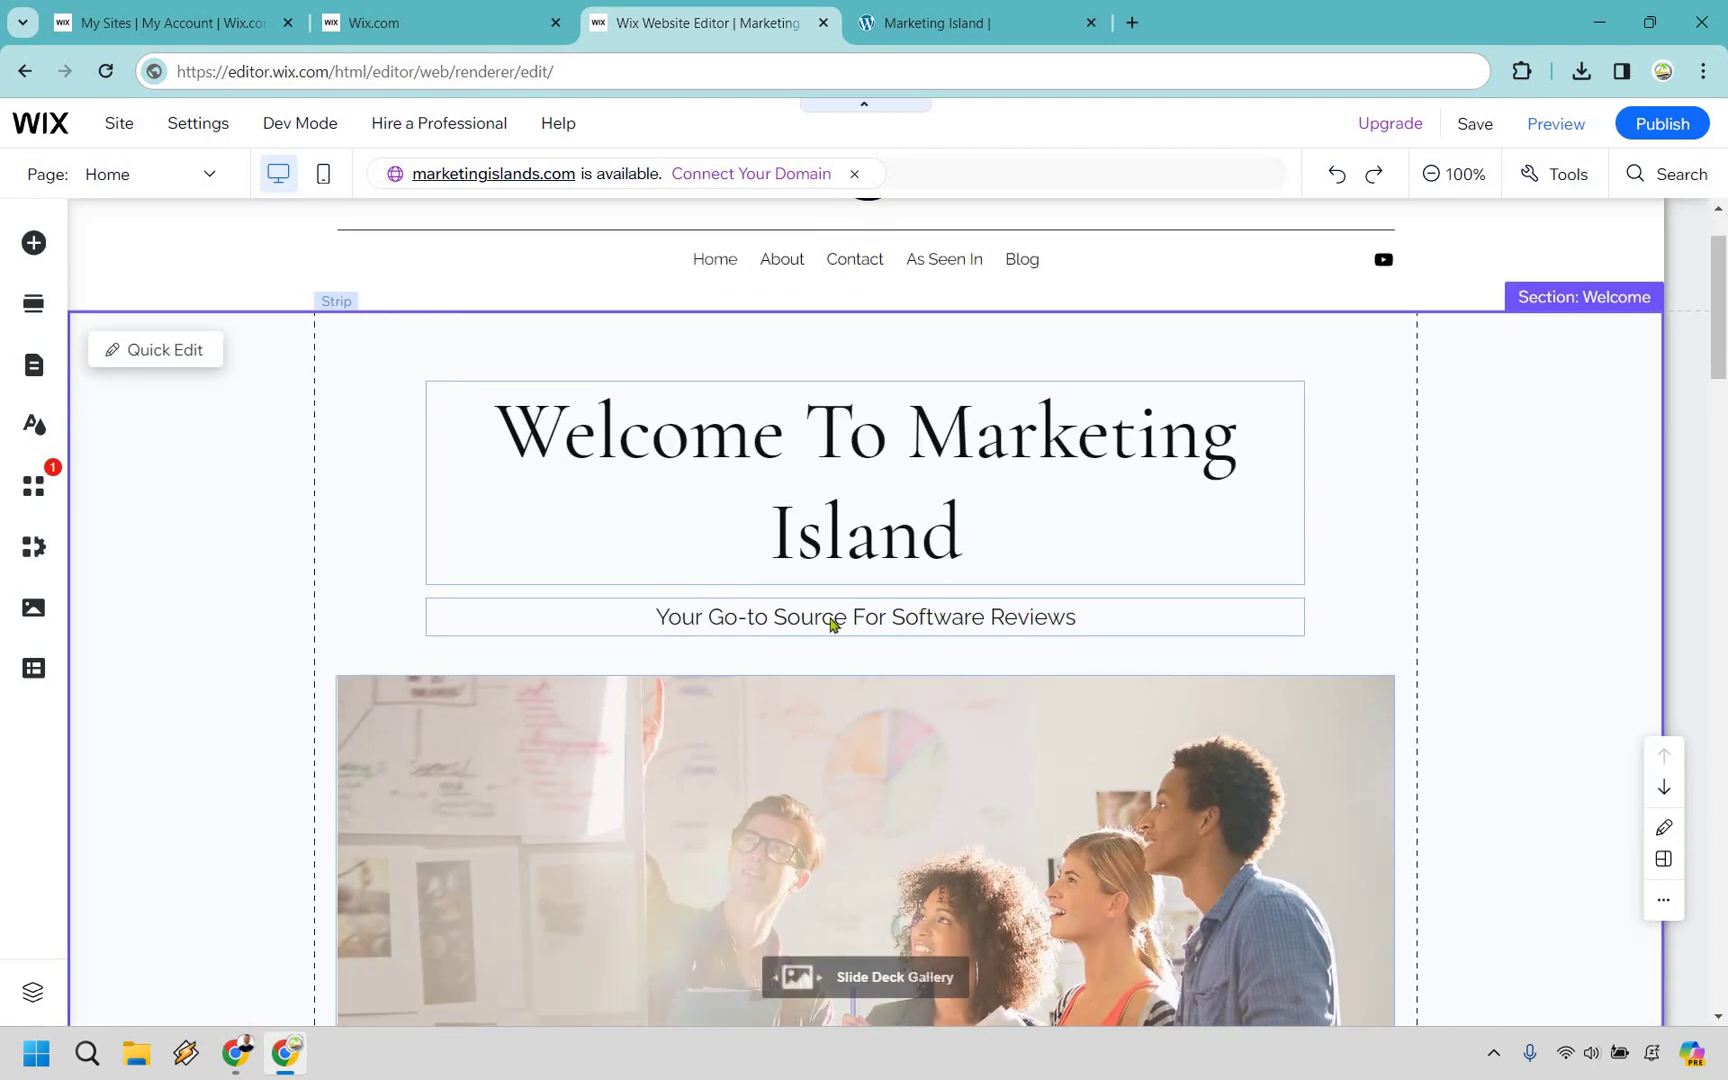
{"action": "scroll", "coordinate": [1495, 462], "scroll_direction": "down", "scroll_amount": 3}
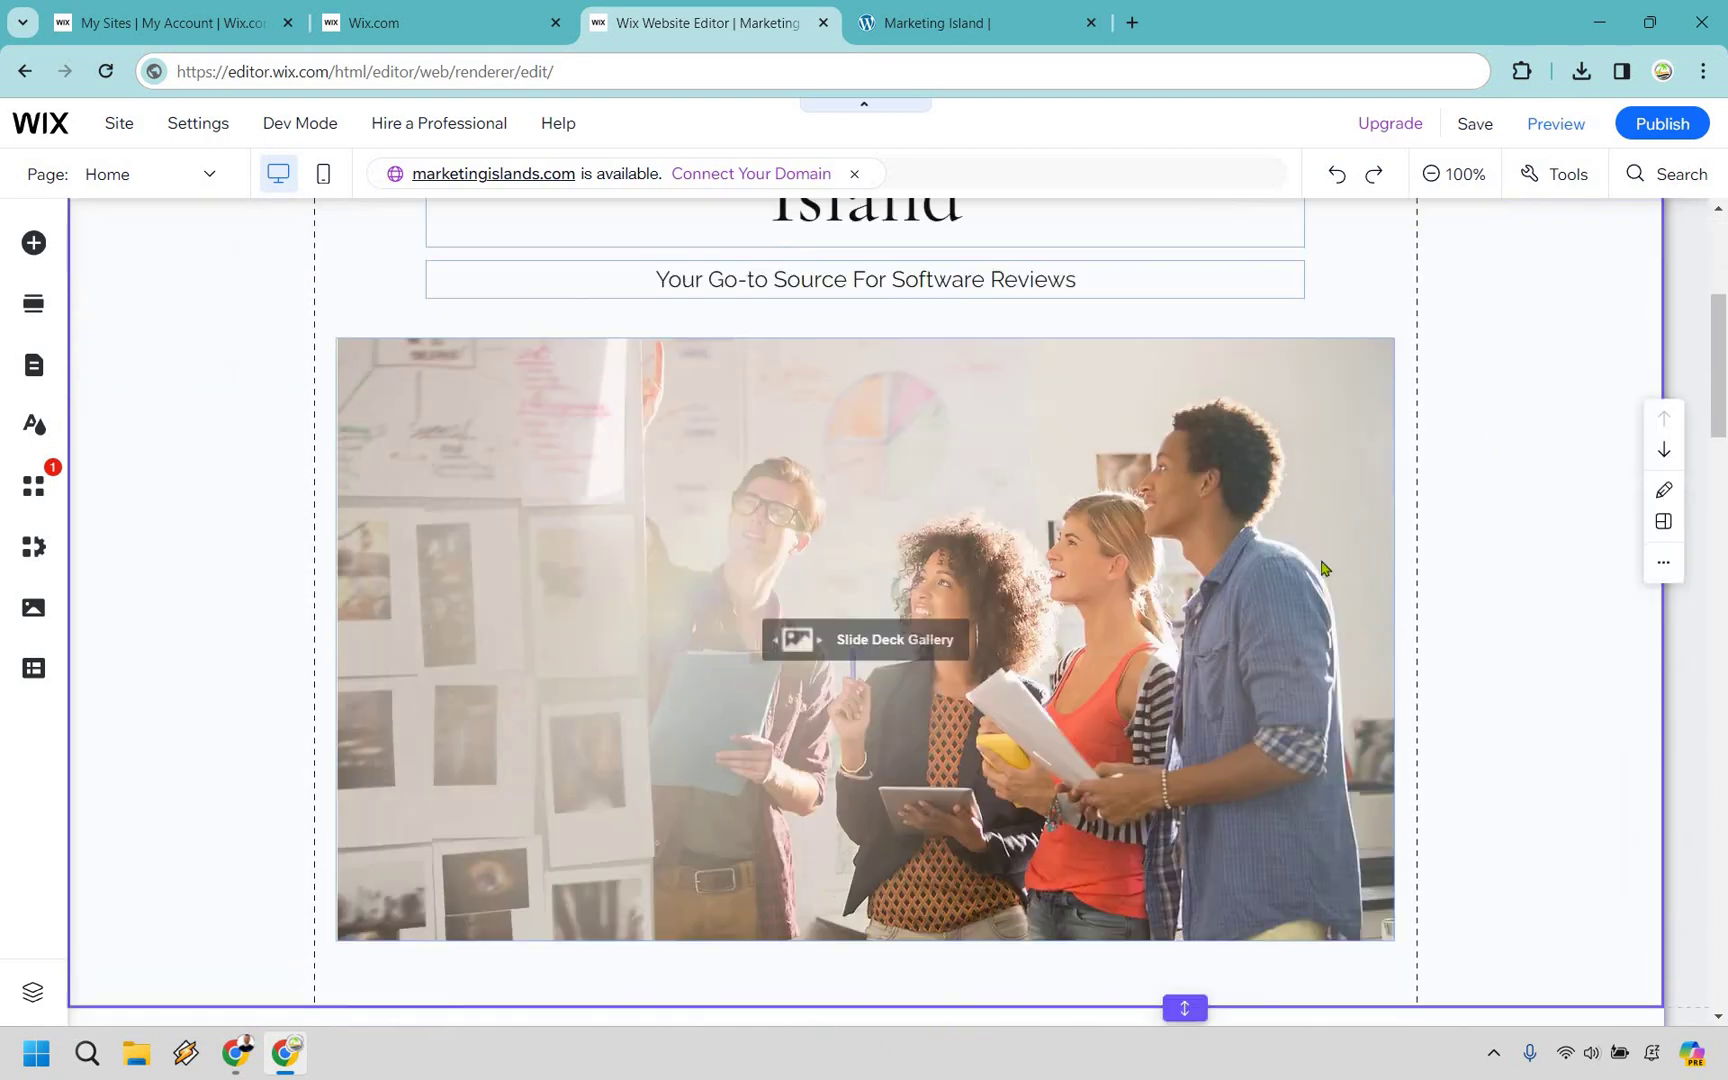
{"action": "scroll", "coordinate": [1440, 445], "scroll_direction": "down", "scroll_amount": 1}
{"action": "scroll", "coordinate": [870, 623], "scroll_direction": "down", "scroll_amount": 7}
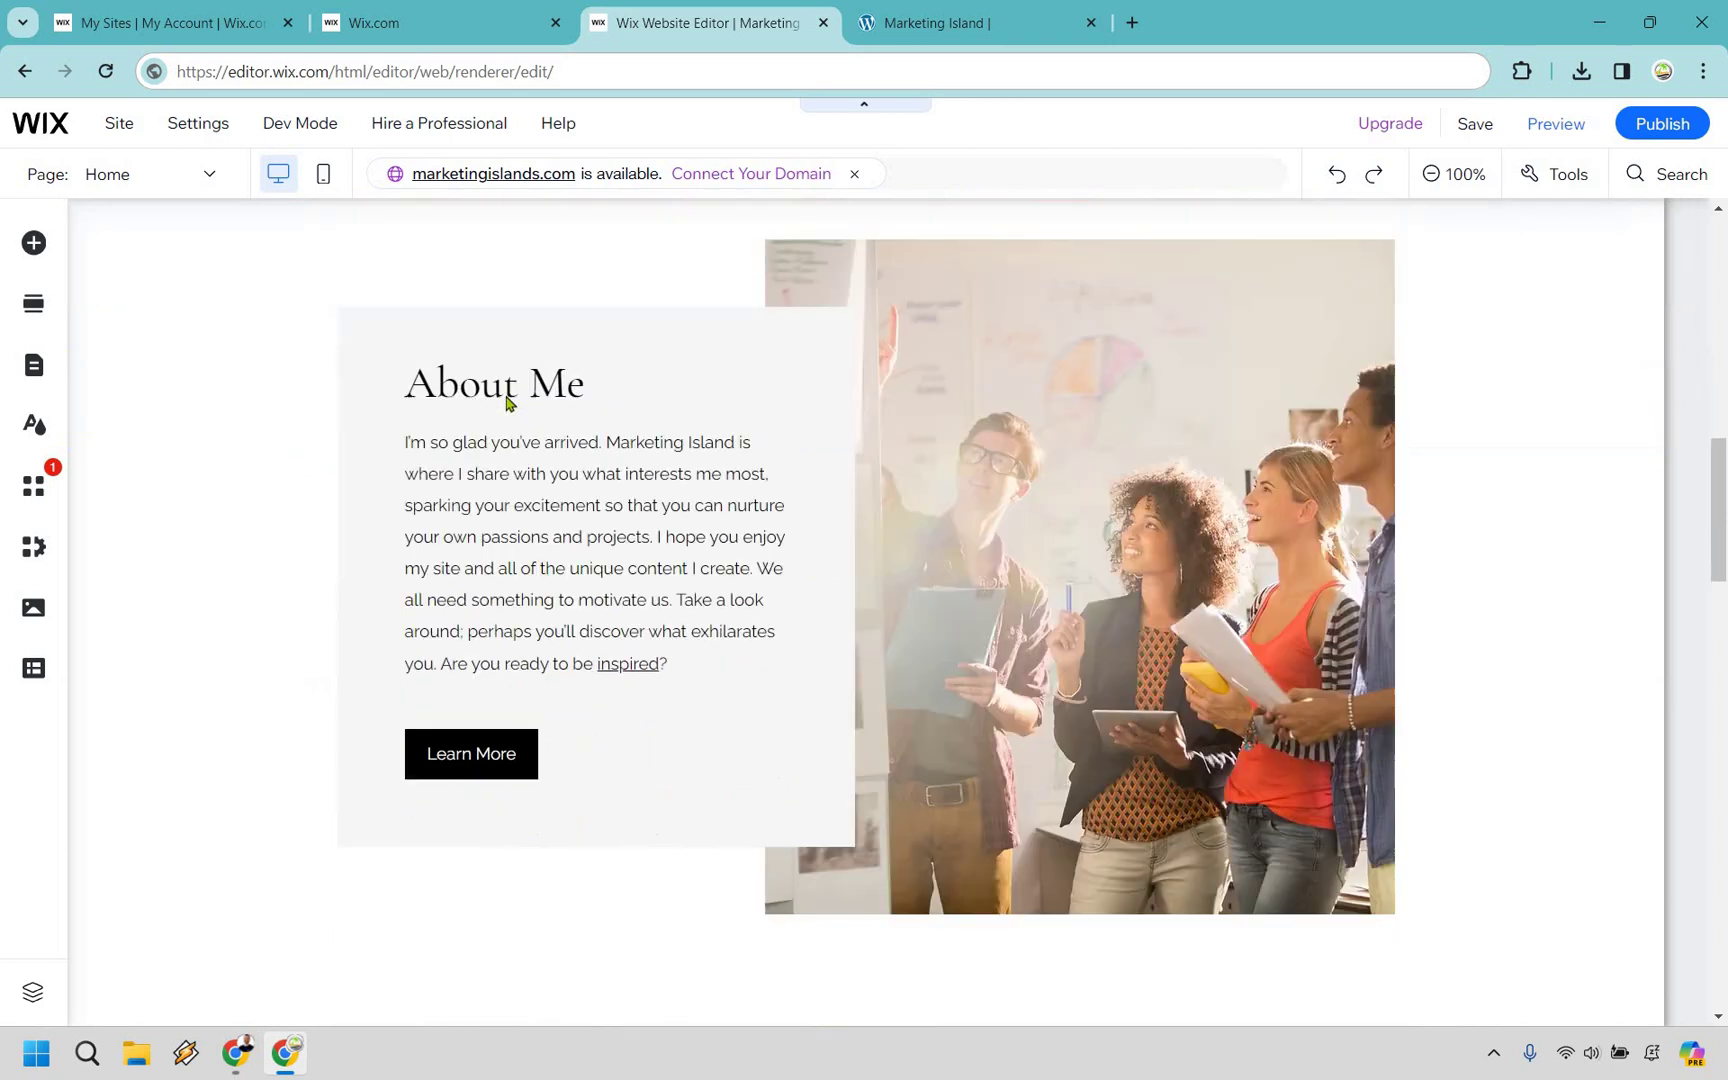
{"action": "scroll", "coordinate": [1049, 490], "scroll_direction": "down", "scroll_amount": 5}
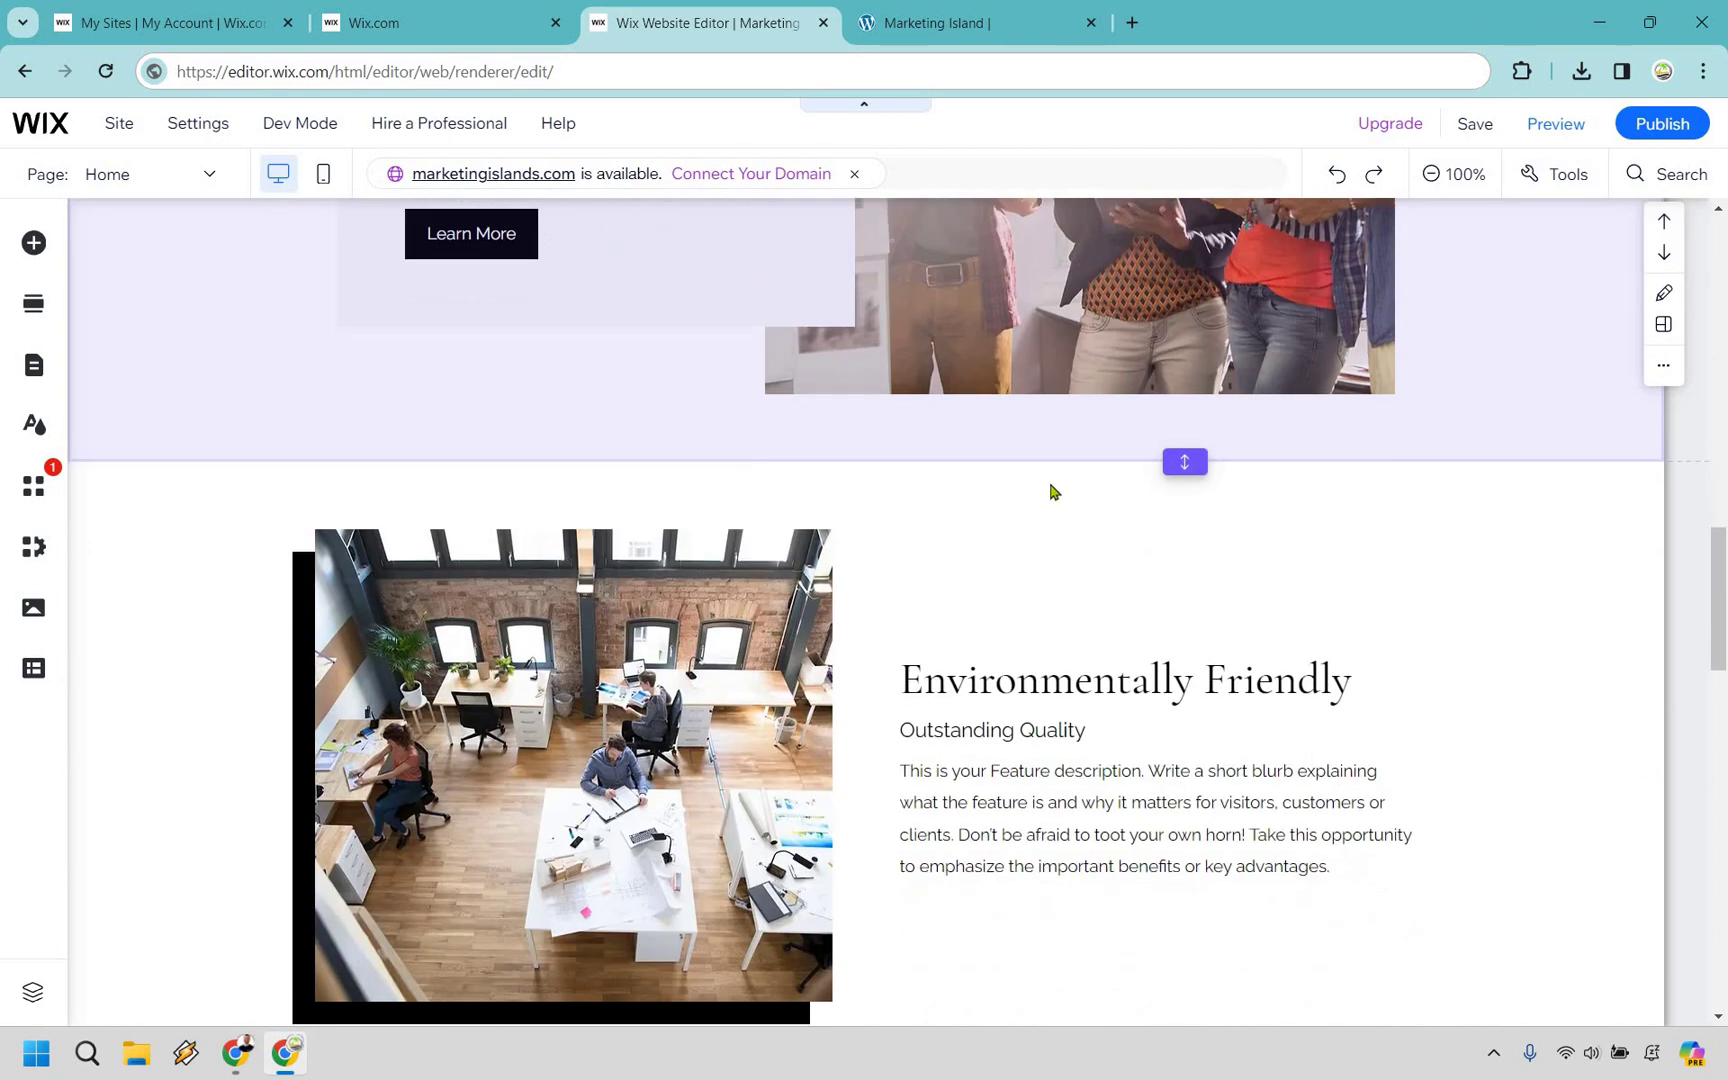
{"action": "scroll", "coordinate": [1099, 428], "scroll_direction": "down", "scroll_amount": 3}
{"action": "scroll", "coordinate": [1470, 513], "scroll_direction": "up", "scroll_amount": 2}
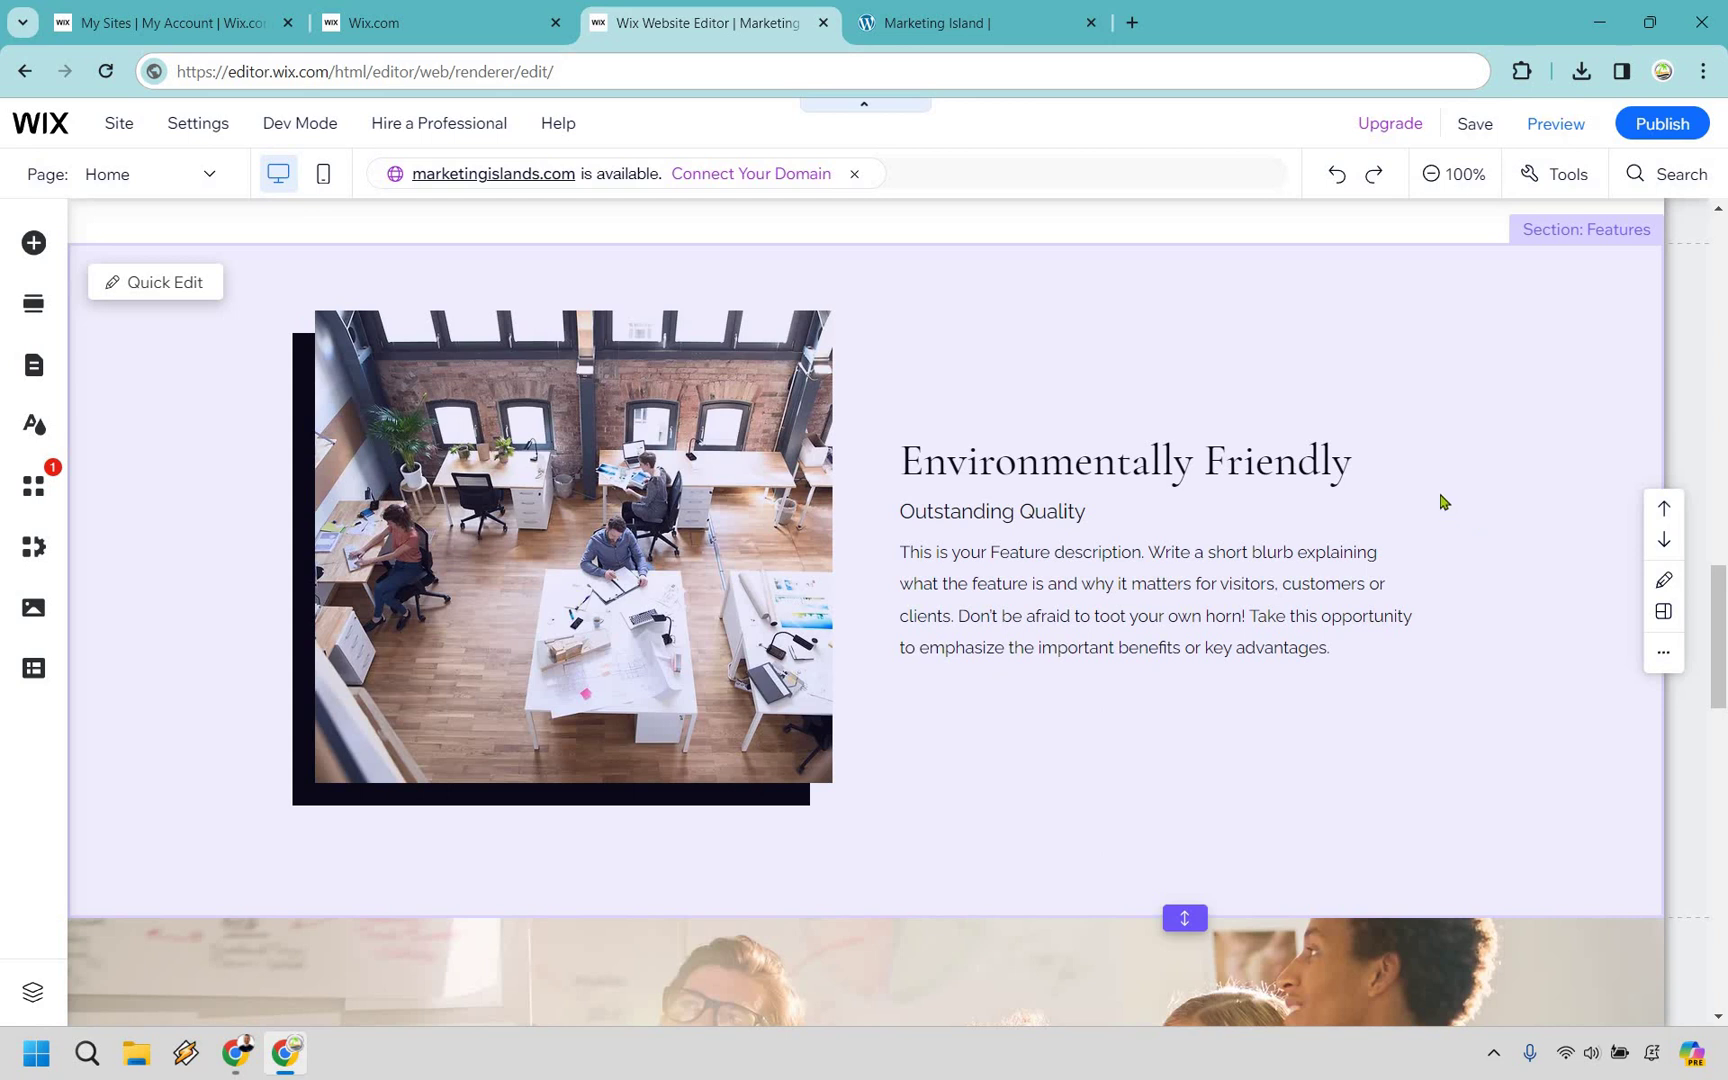
{"action": "scroll", "coordinate": [1350, 500], "scroll_direction": "down", "scroll_amount": 10}
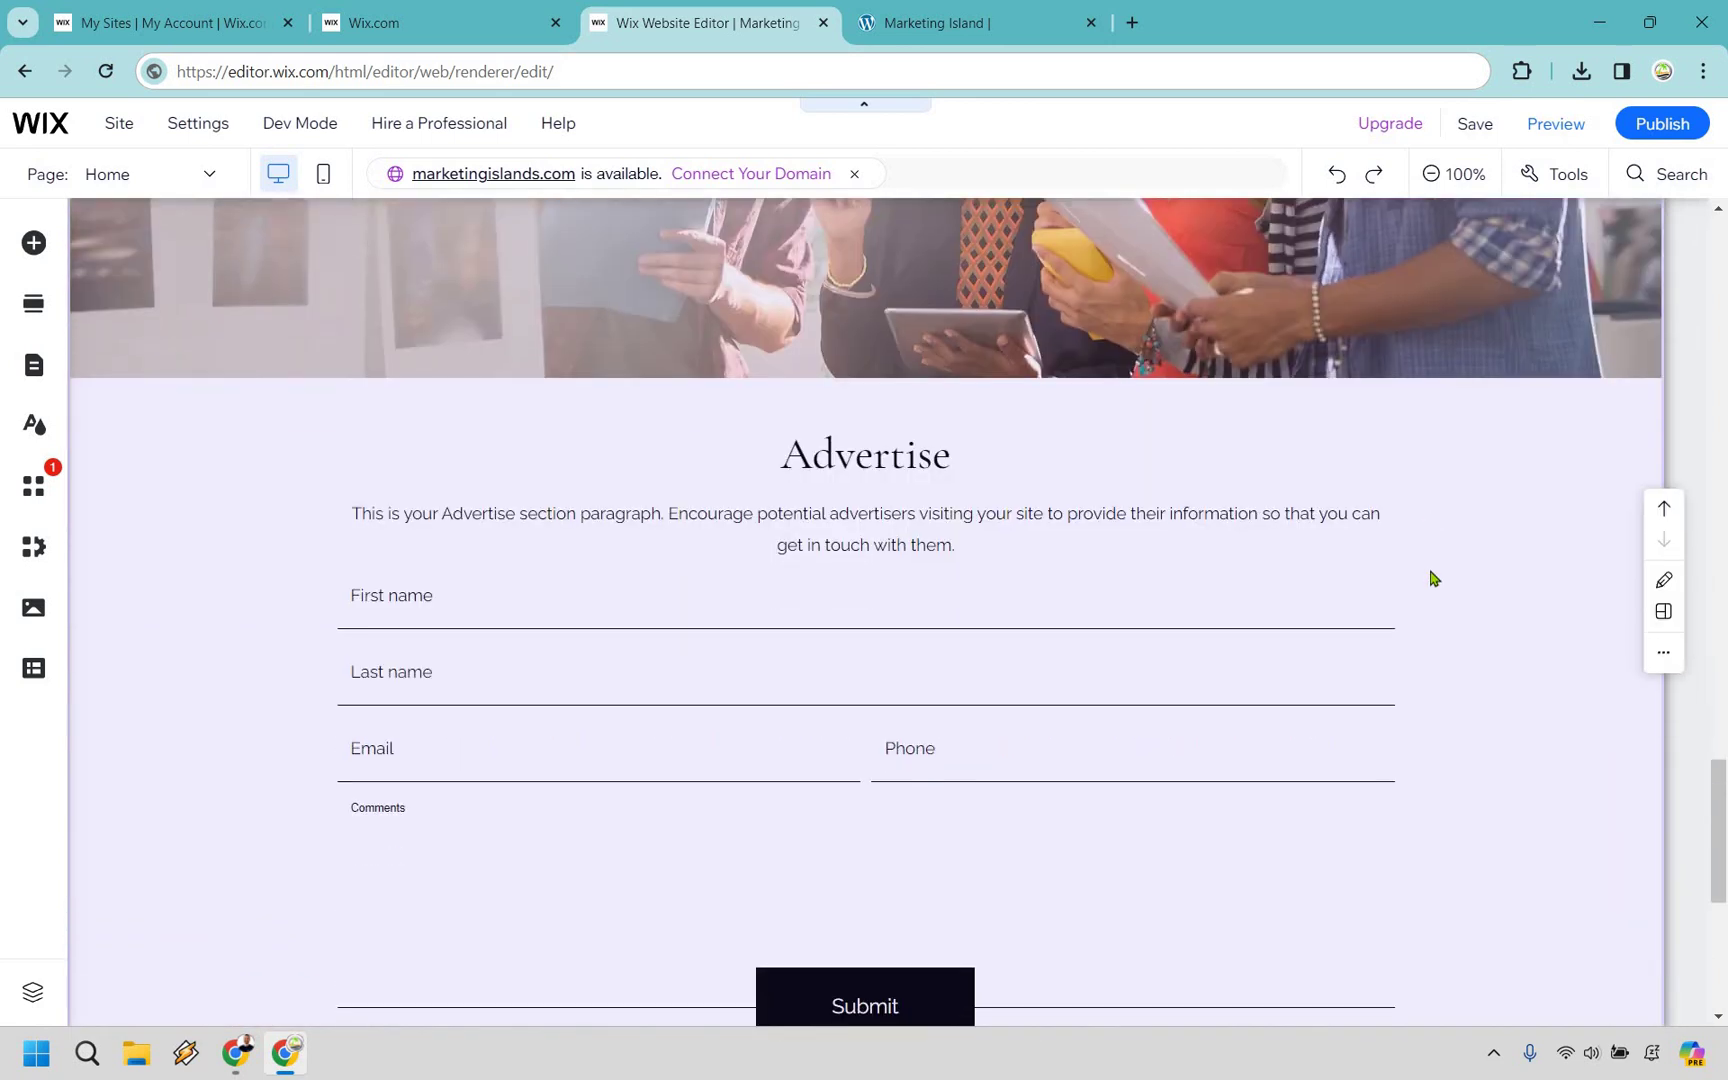
{"action": "scroll", "coordinate": [1431, 582], "scroll_direction": "up", "scroll_amount": 18}
{"action": "scroll", "coordinate": [1500, 621], "scroll_direction": "up", "scroll_amount": 5}
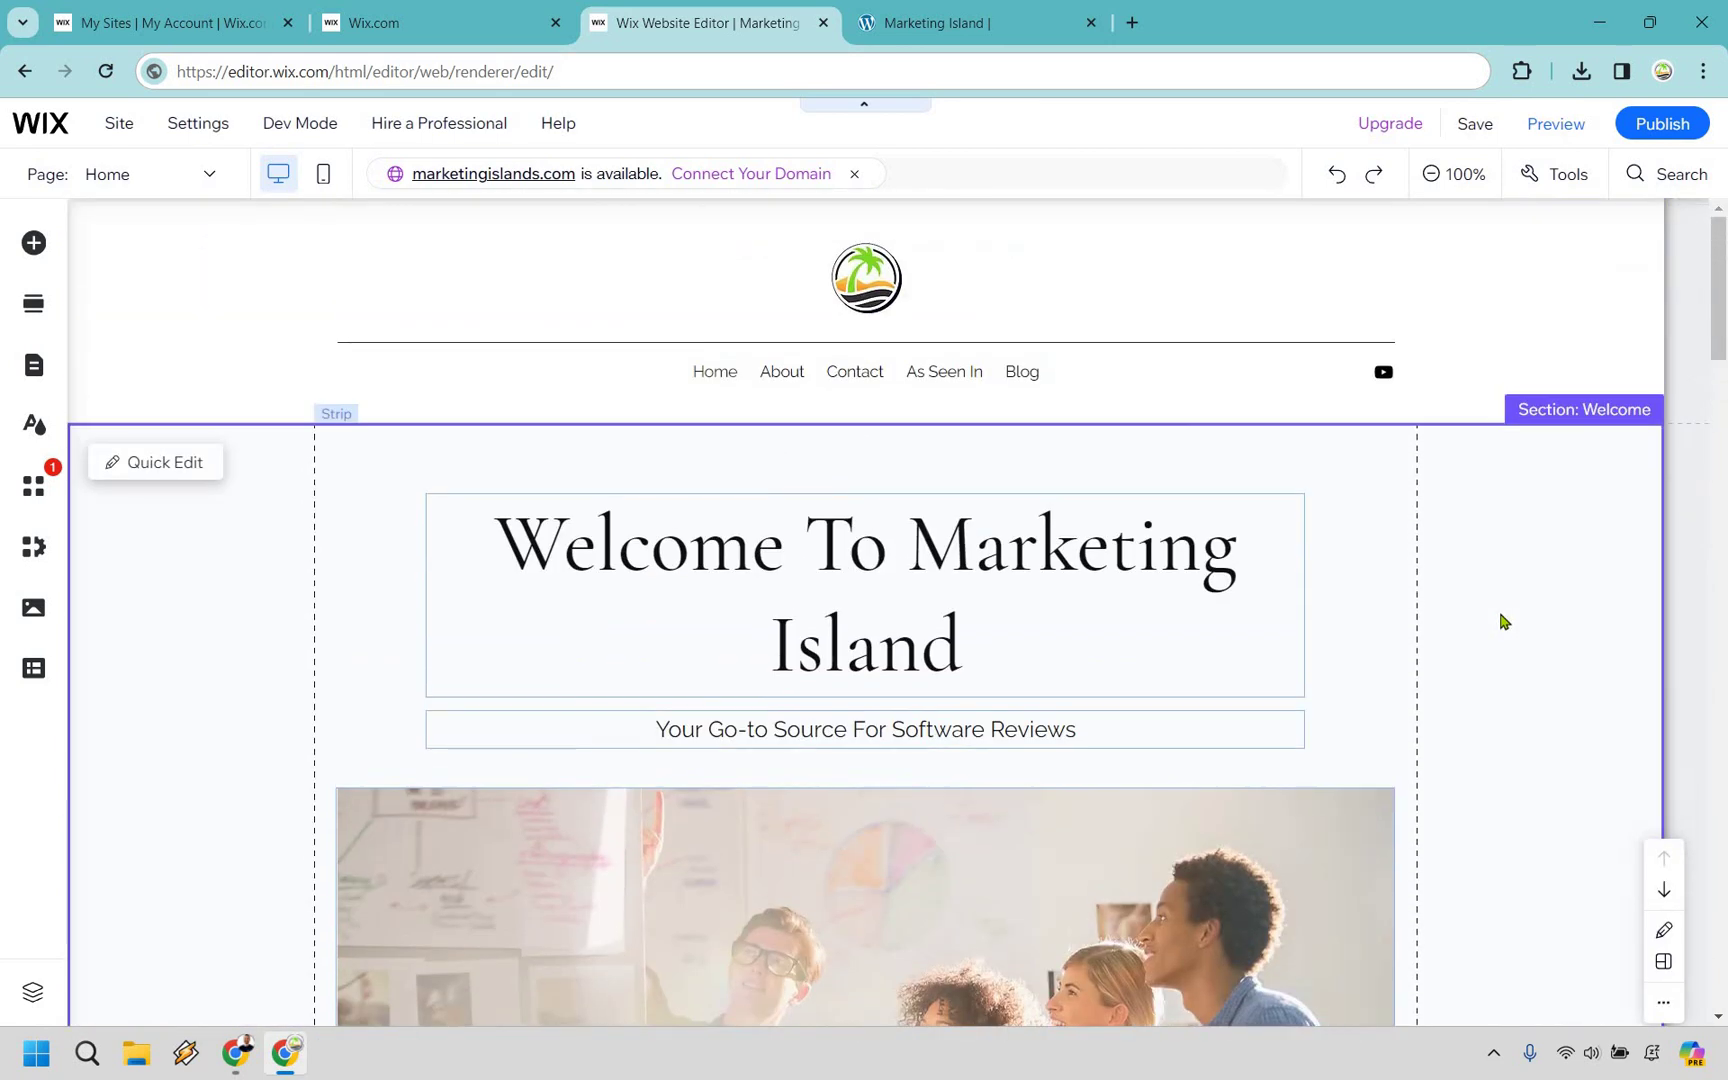